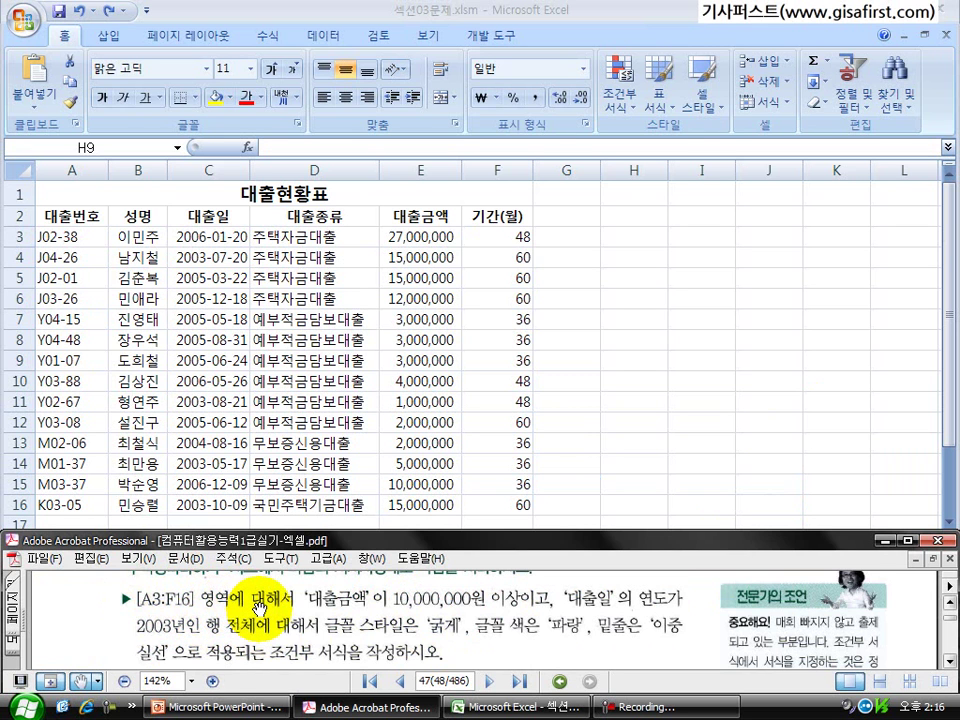
Step: Start a new conditional formatting rule for the loan data in A3:F16
{"action": "left_click", "coordinate": [64, 237]}
{"action": "left_click_drag", "start_coordinate": [64, 237], "coordinate": [497, 499]}
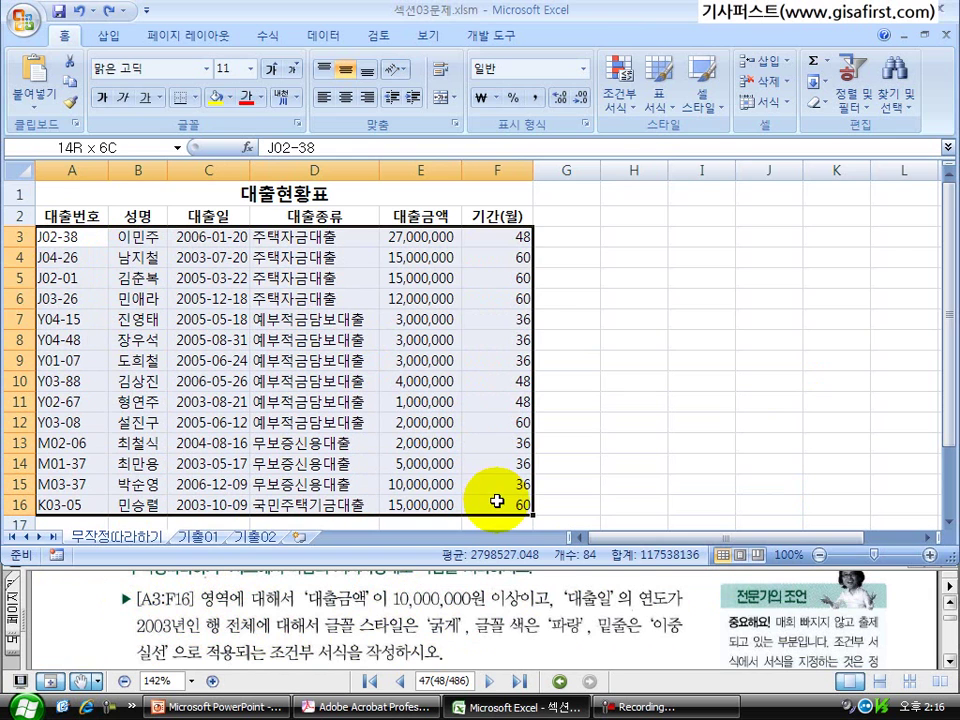
{"action": "left_click", "coordinate": [632, 115]}
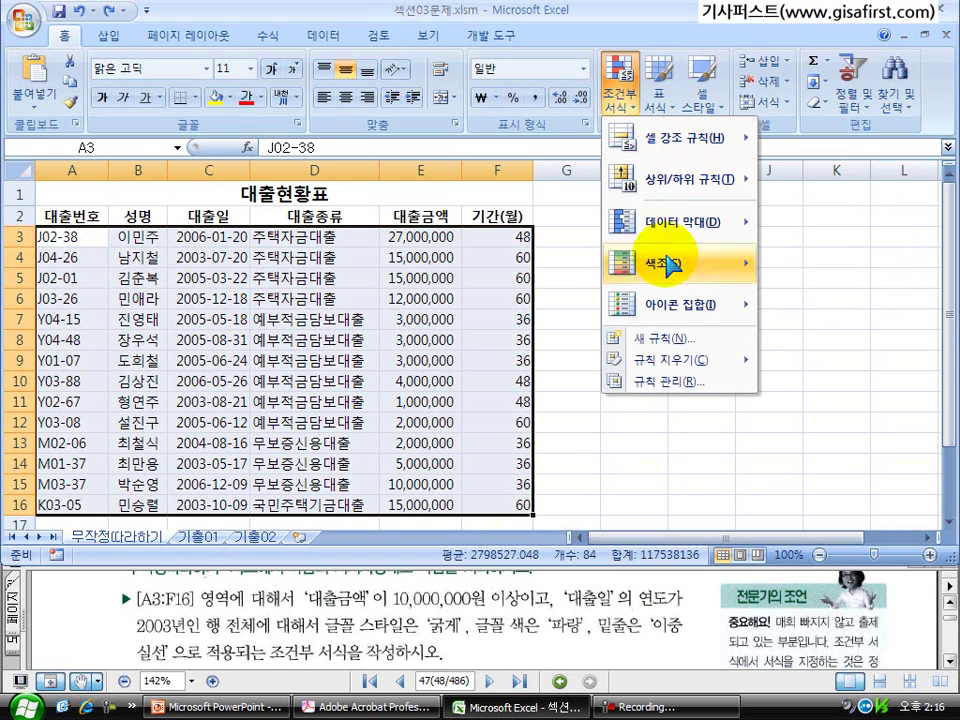
{"action": "left_click", "coordinate": [676, 340]}
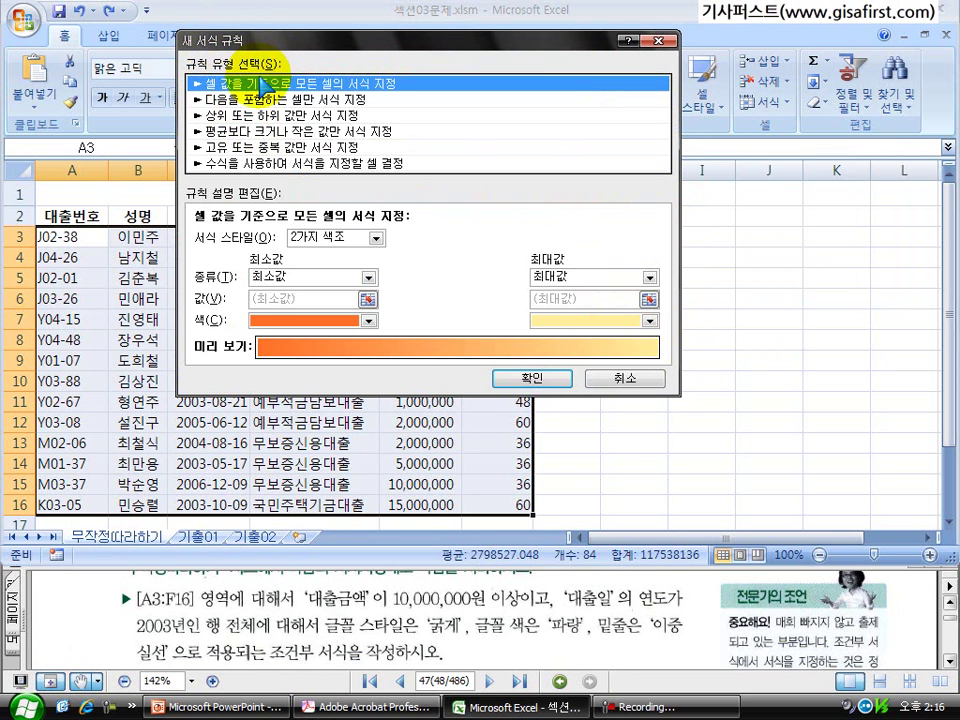
Step: Check the rule type required by the PDF exercise and choose '수식을 사용하여 서식을 지정할 셀 결정' for the new rule
{"action": "left_click", "coordinate": [246, 574]}
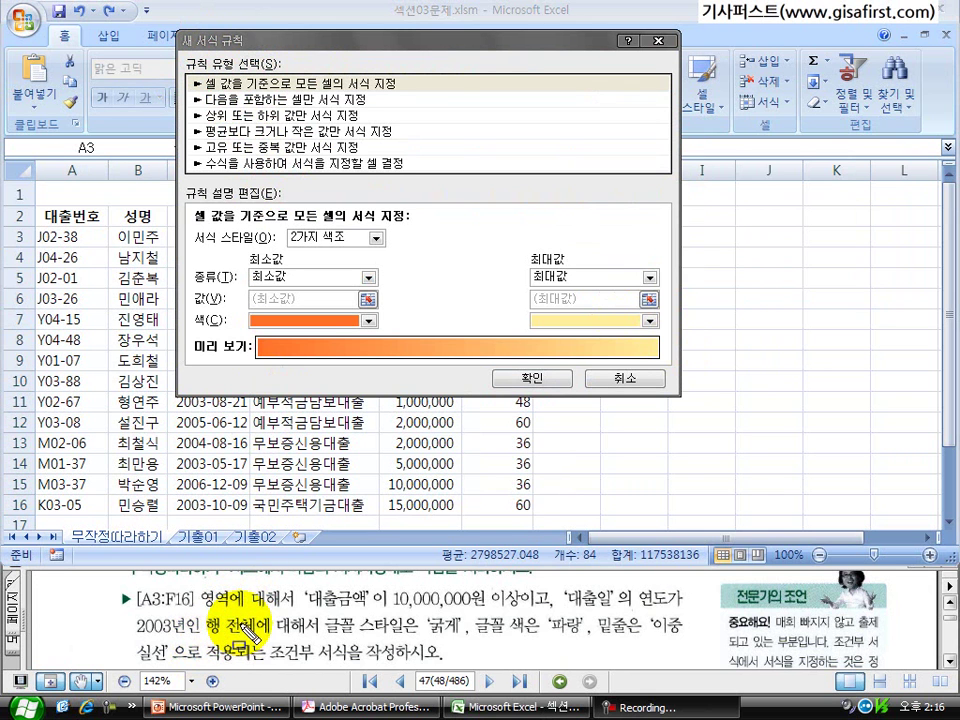
{"action": "scroll", "coordinate": [260, 610], "scroll_direction": "down", "scroll_amount": 2}
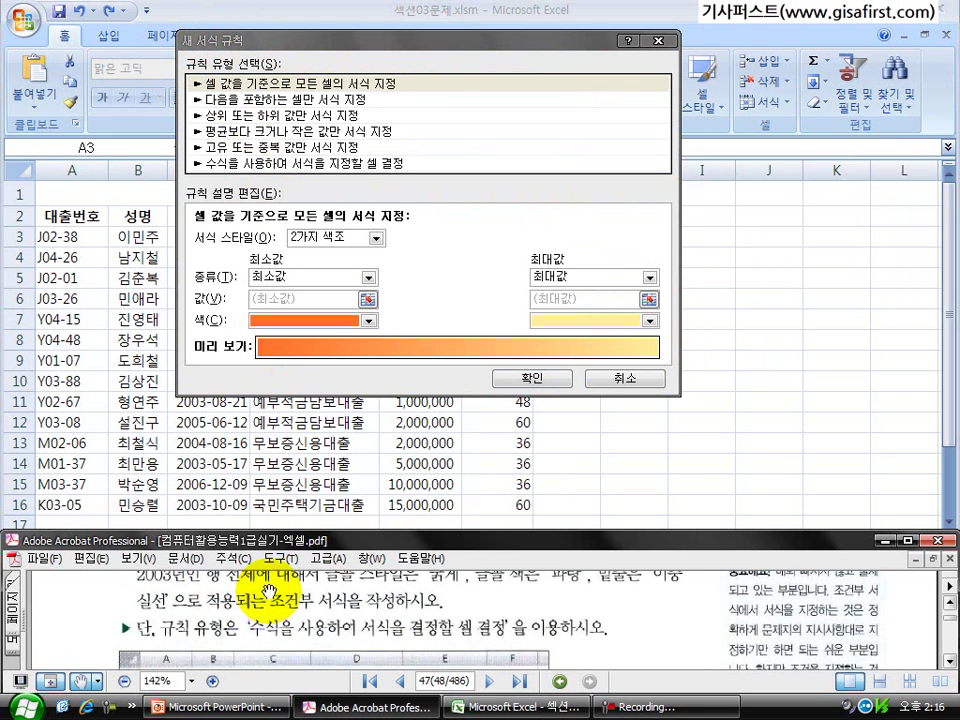
{"action": "mouse_move", "coordinate": [153, 613]}
{"action": "left_mouse_down"}
{"action": "mouse_move", "coordinate": [230, 646]}
{"action": "mouse_move", "coordinate": [517, 647]}
{"action": "left_mouse_up"}
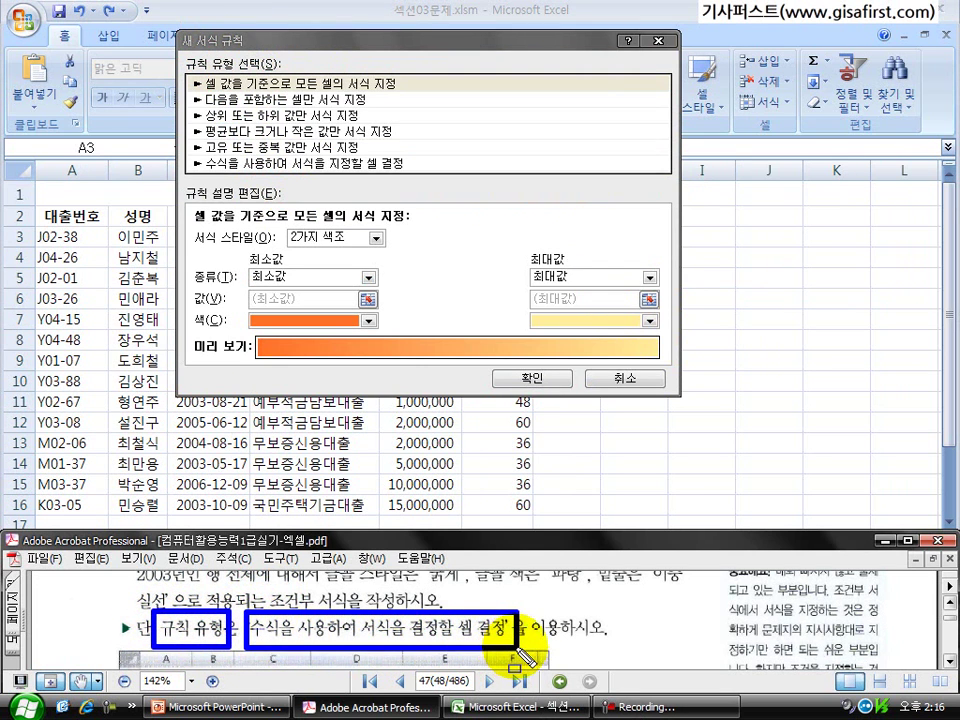
{"action": "mouse_move", "coordinate": [183, 150]}
{"action": "left_mouse_down"}
{"action": "mouse_move", "coordinate": [220, 170]}
{"action": "mouse_move", "coordinate": [412, 180]}
{"action": "left_mouse_up"}
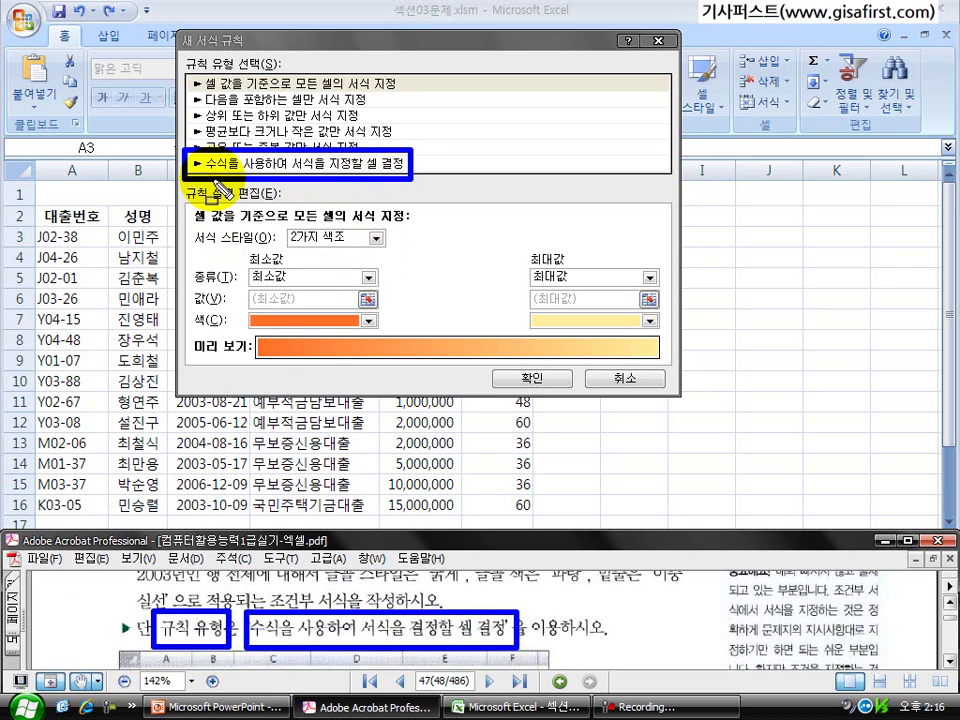
{"action": "key", "text": "Escape"}
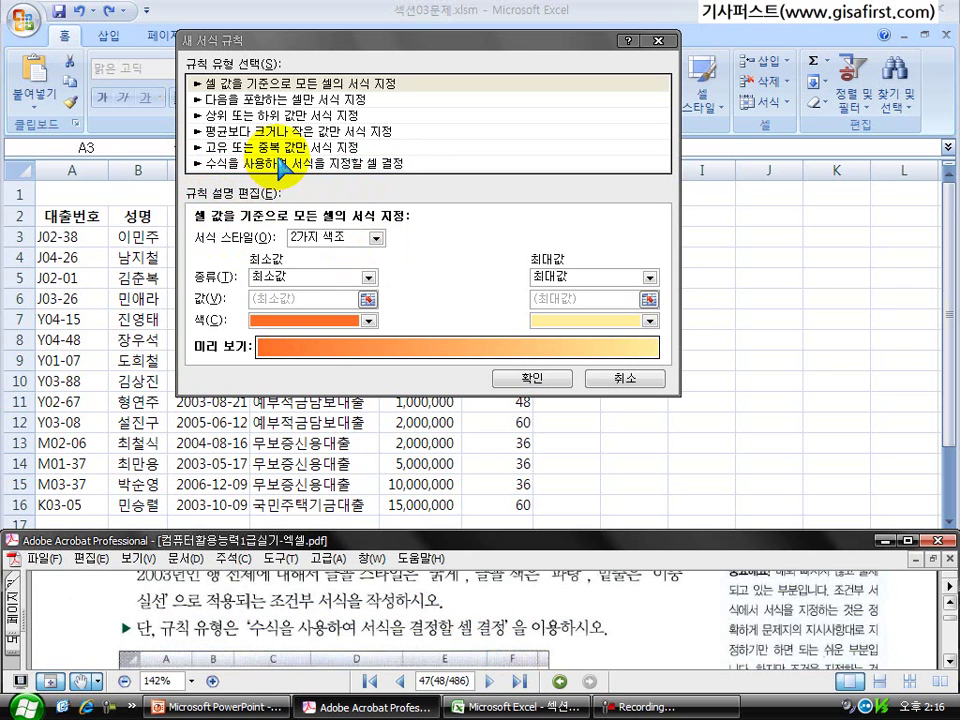
{"action": "left_click", "coordinate": [280, 163]}
{"action": "left_click", "coordinate": [226, 237]}
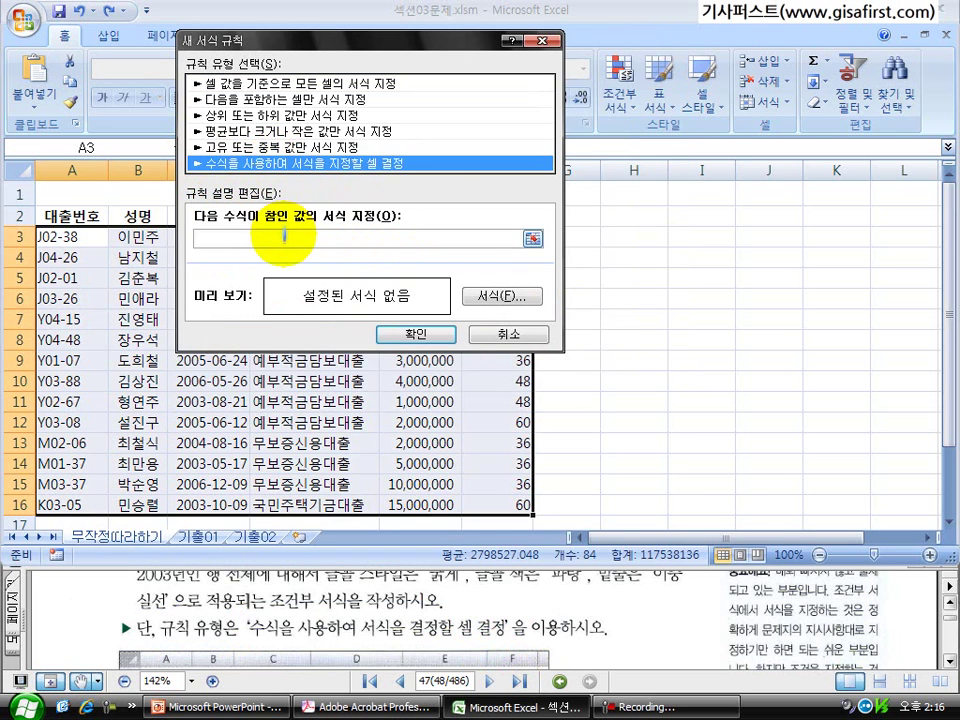
{"action": "left_click_drag", "start_coordinate": [268, 46], "coordinate": [524, 75]}
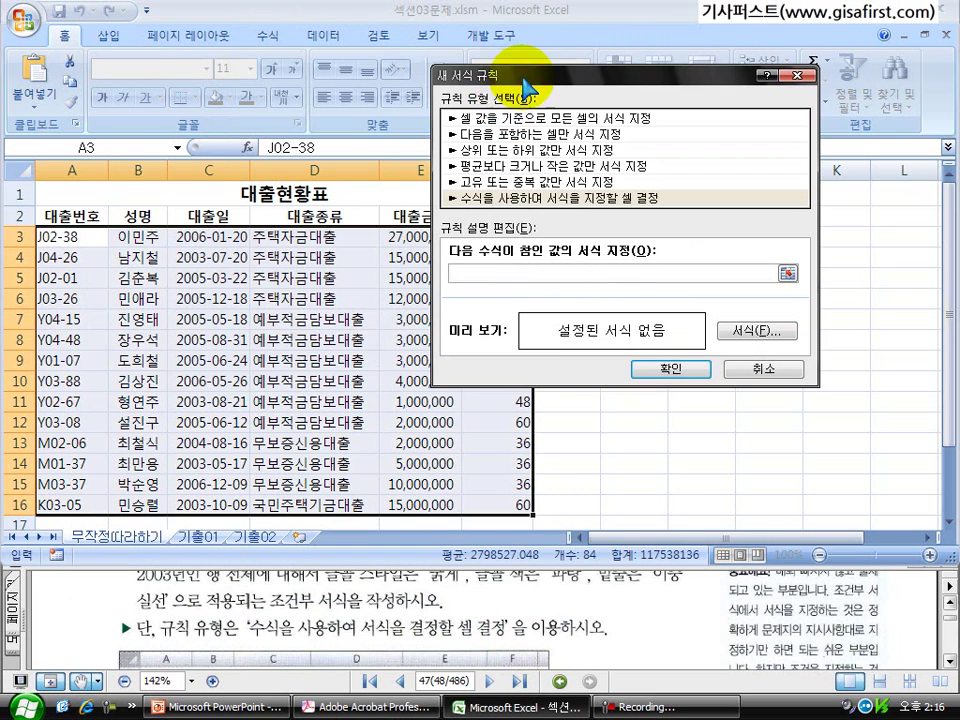
Step: Review the two conditions in the exercise, try a placeholder =and( ) formula with two arguments for the rule, and discard the rule
{"action": "left_click", "coordinate": [394, 600]}
{"action": "left_click_drag", "start_coordinate": [394, 600], "coordinate": [388, 642]}
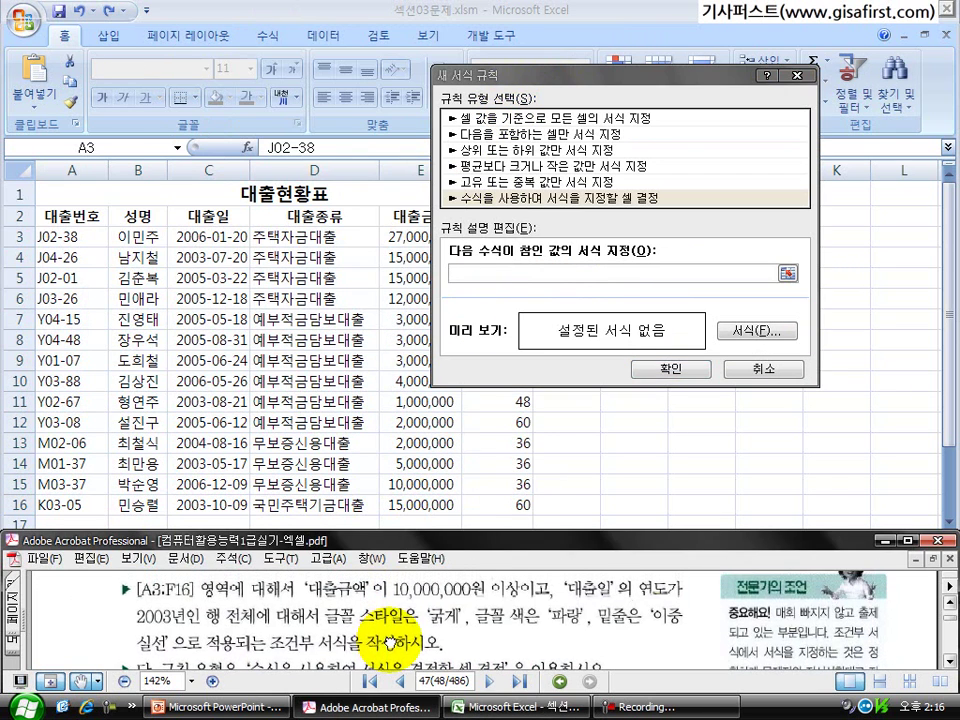
{"action": "mouse_move", "coordinate": [297, 577]}
{"action": "left_mouse_down"}
{"action": "mouse_move", "coordinate": [439, 604]}
{"action": "mouse_move", "coordinate": [680, 603]}
{"action": "left_mouse_up"}
{"action": "mouse_move", "coordinate": [120, 601]}
{"action": "left_mouse_down"}
{"action": "mouse_move", "coordinate": [160, 636]}
{"action": "mouse_move", "coordinate": [206, 637]}
{"action": "left_mouse_up"}
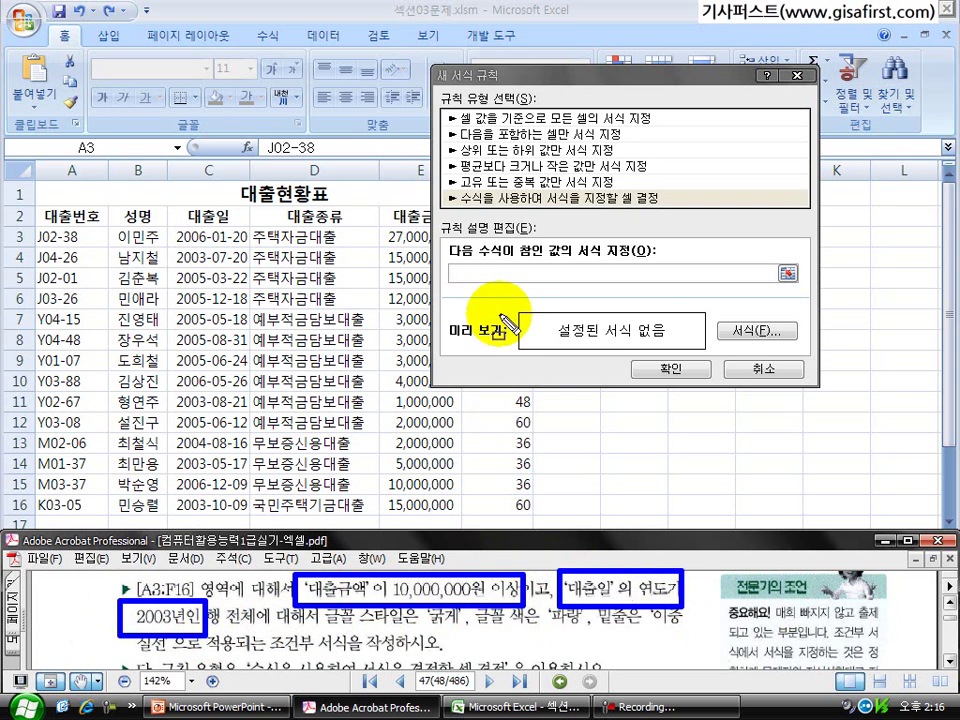
{"action": "mouse_move", "coordinate": [437, 253]}
{"action": "left_mouse_down"}
{"action": "mouse_move", "coordinate": [440, 272]}
{"action": "mouse_move", "coordinate": [683, 289]}
{"action": "left_mouse_up"}
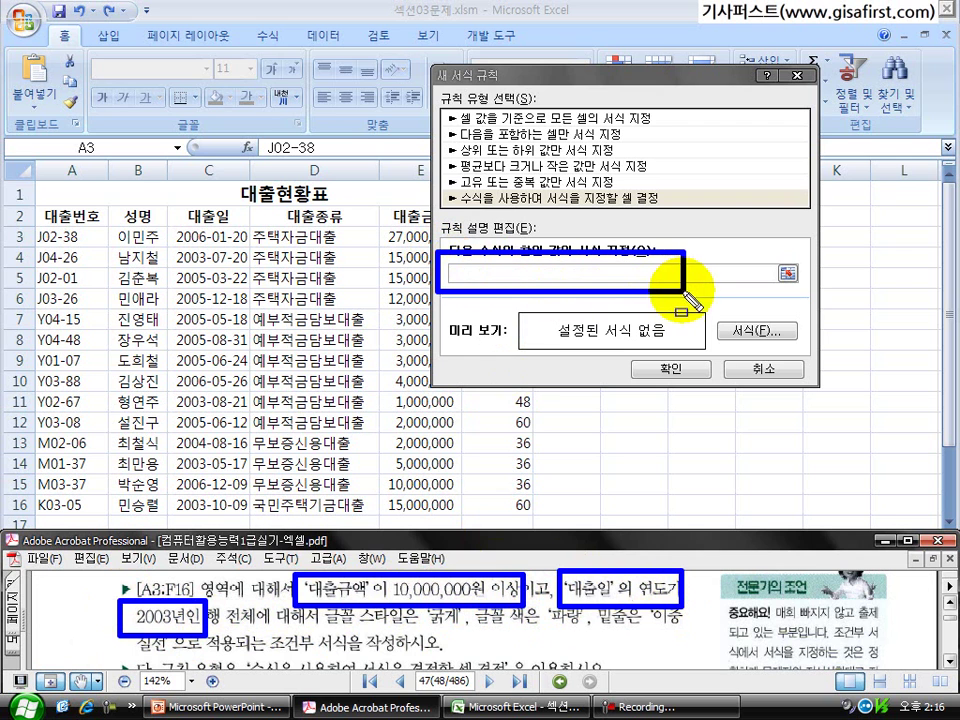
{"action": "key", "text": "Escape"}
{"action": "left_click", "coordinate": [548, 273]}
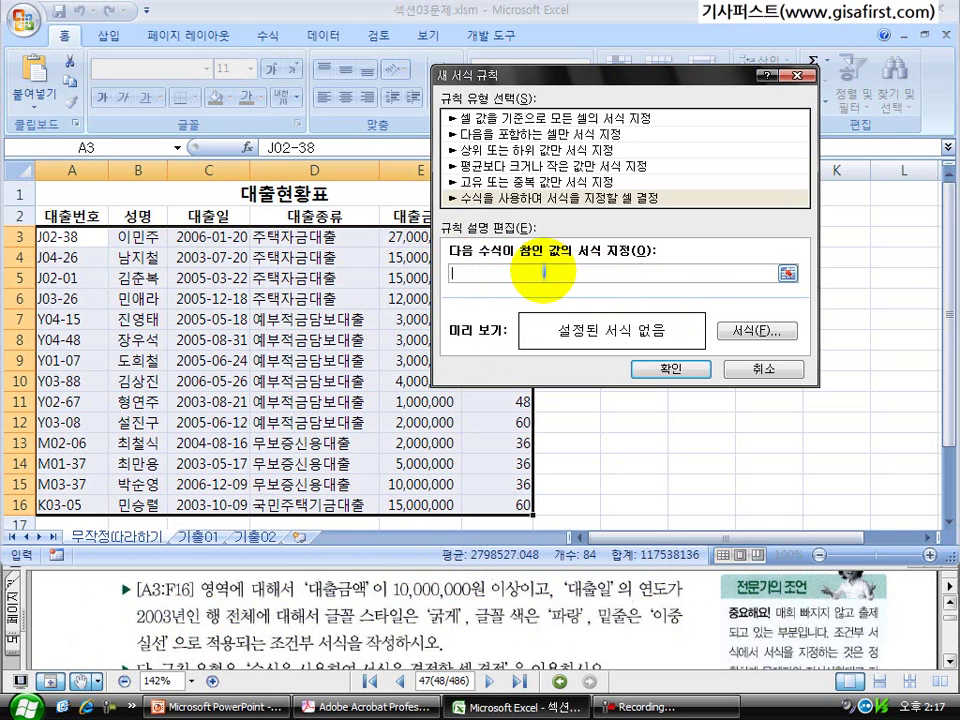
{"action": "type", "text": "ㅋ"}
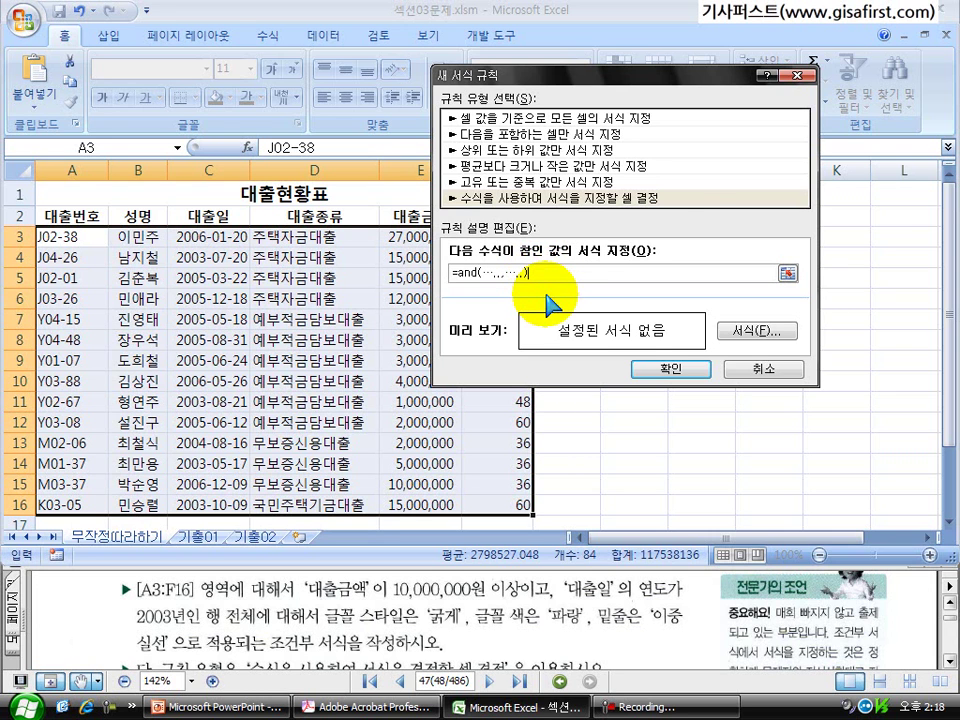
{"action": "left_click", "coordinate": [797, 76]}
Step: Begin an AND function in cell H3 and bring up its function arguments beside the loan data
{"action": "left_click", "coordinate": [566, 297]}
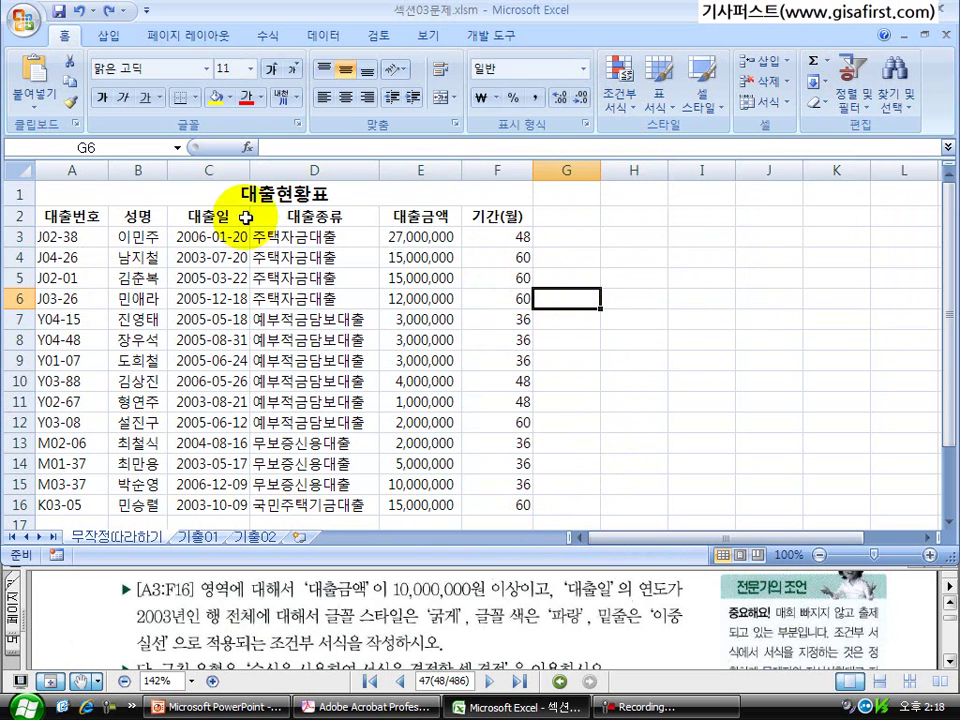
{"action": "left_click", "coordinate": [18, 236]}
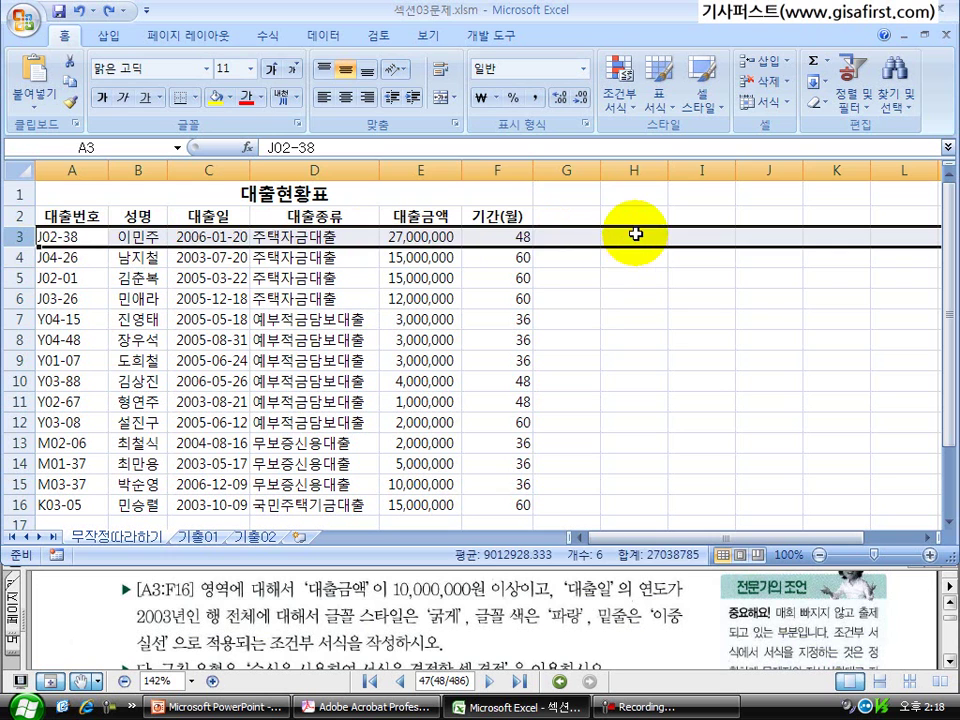
{"action": "left_click", "coordinate": [635, 234]}
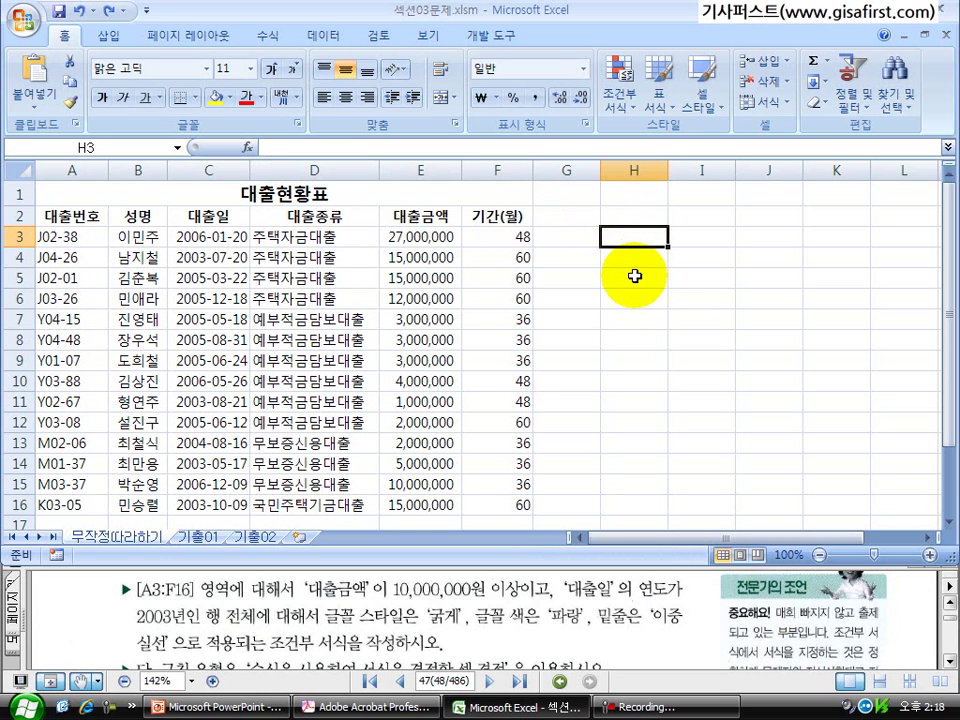
{"action": "type", "text": "=a"}
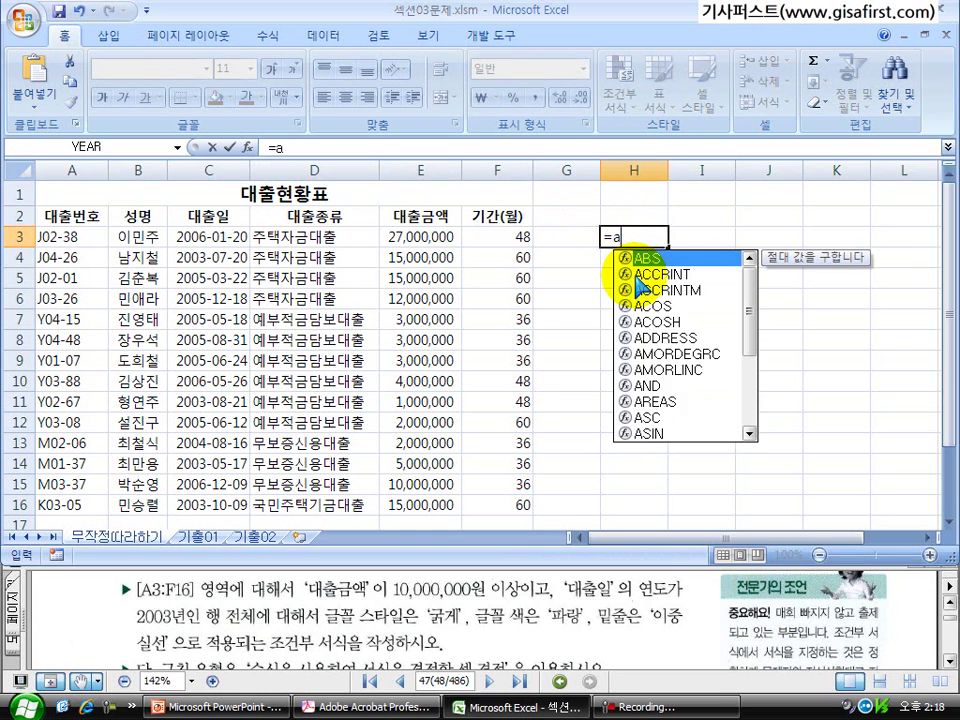
{"action": "type", "text": "nd("}
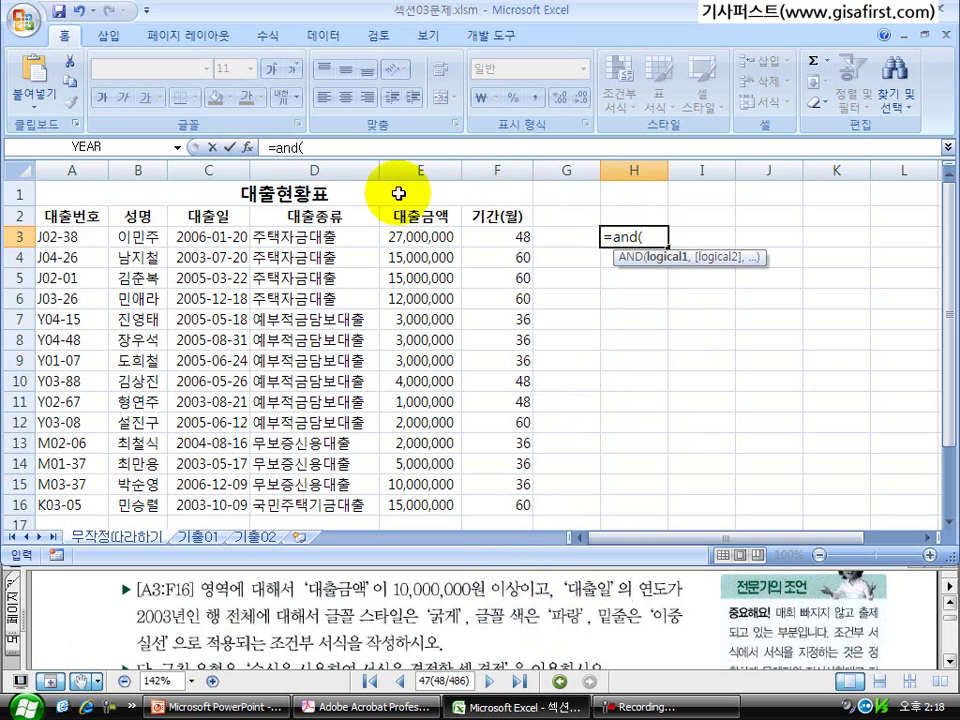
{"action": "left_click", "coordinate": [247, 147]}
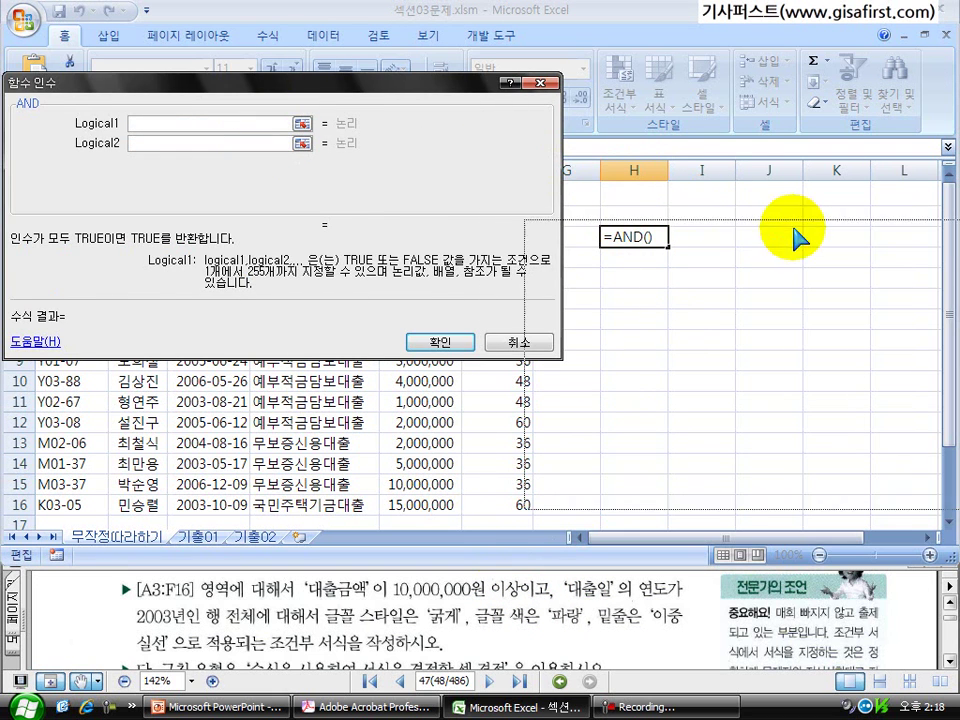
{"action": "left_click_drag", "start_coordinate": [272, 83], "coordinate": [833, 266]}
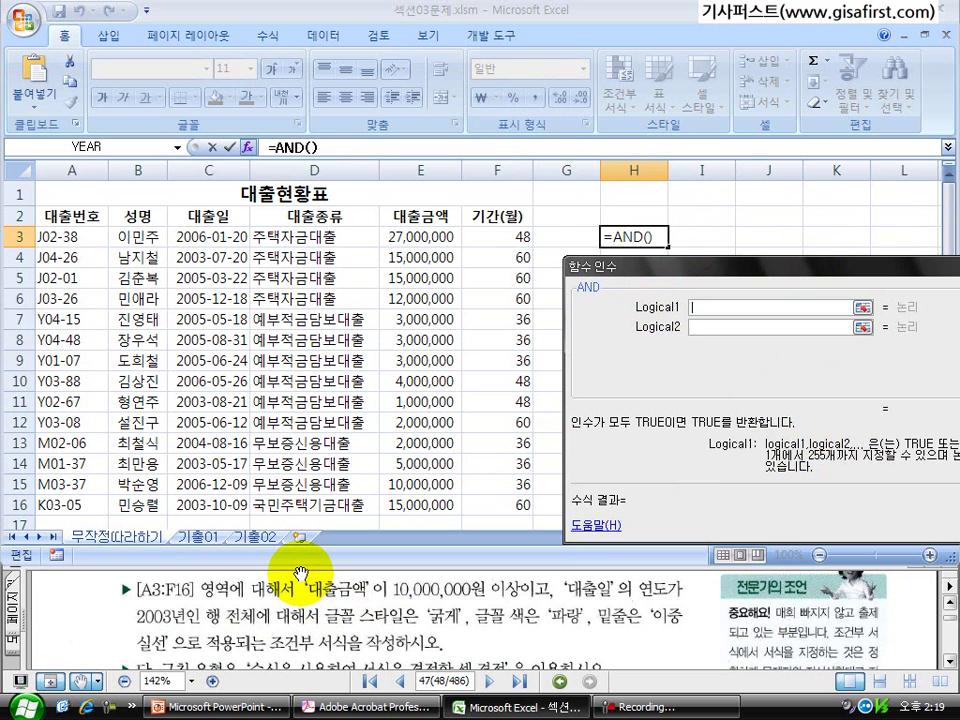
Step: Enter E3>=10000000 as the AND function's first condition, testing the loan amount in the first data row
{"action": "mouse_move", "coordinate": [295, 563]}
{"action": "left_mouse_down"}
{"action": "mouse_move", "coordinate": [340, 618]}
{"action": "mouse_move", "coordinate": [510, 610]}
{"action": "left_mouse_up"}
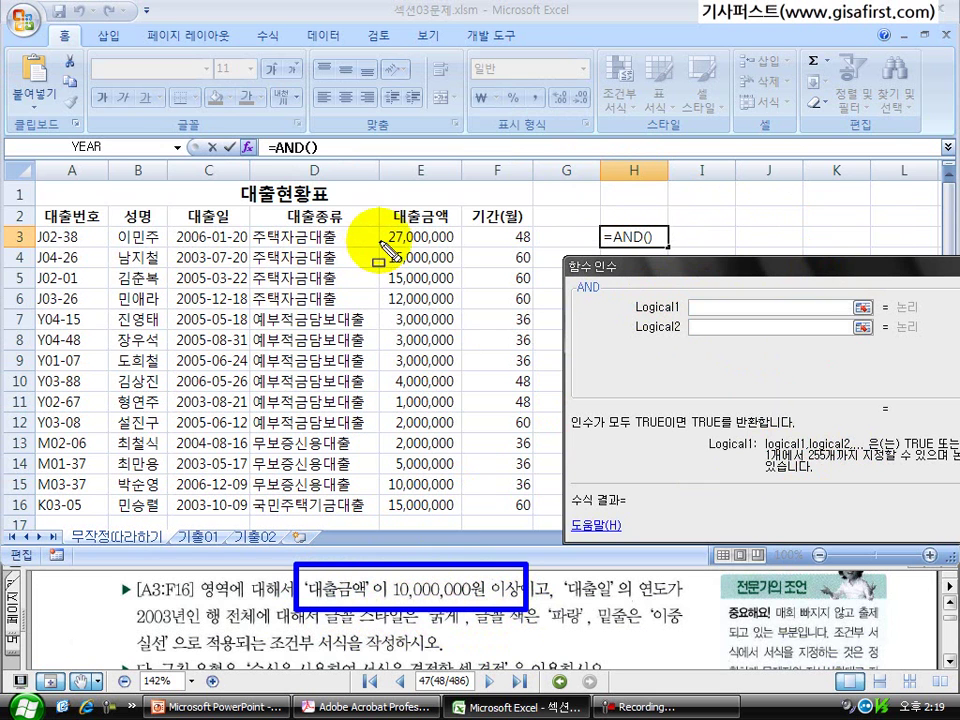
{"action": "mouse_move", "coordinate": [374, 224]}
{"action": "left_mouse_down"}
{"action": "mouse_move", "coordinate": [470, 518]}
{"action": "mouse_move", "coordinate": [472, 305]}
{"action": "mouse_move", "coordinate": [461, 252]}
{"action": "left_mouse_up"}
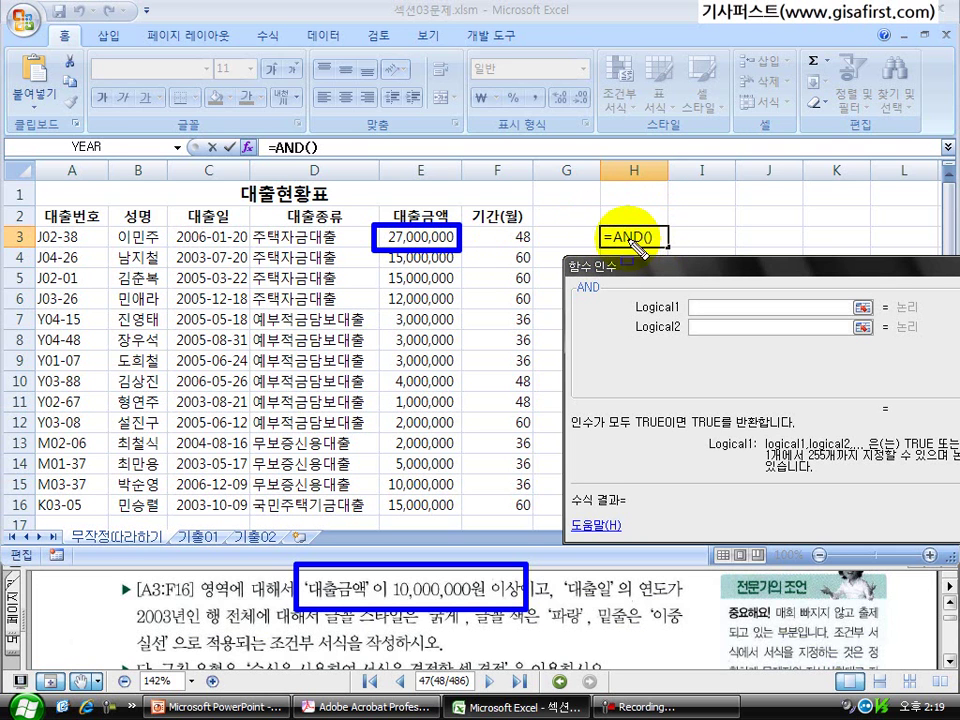
{"action": "left_click_drag", "start_coordinate": [588, 221], "coordinate": [670, 250]}
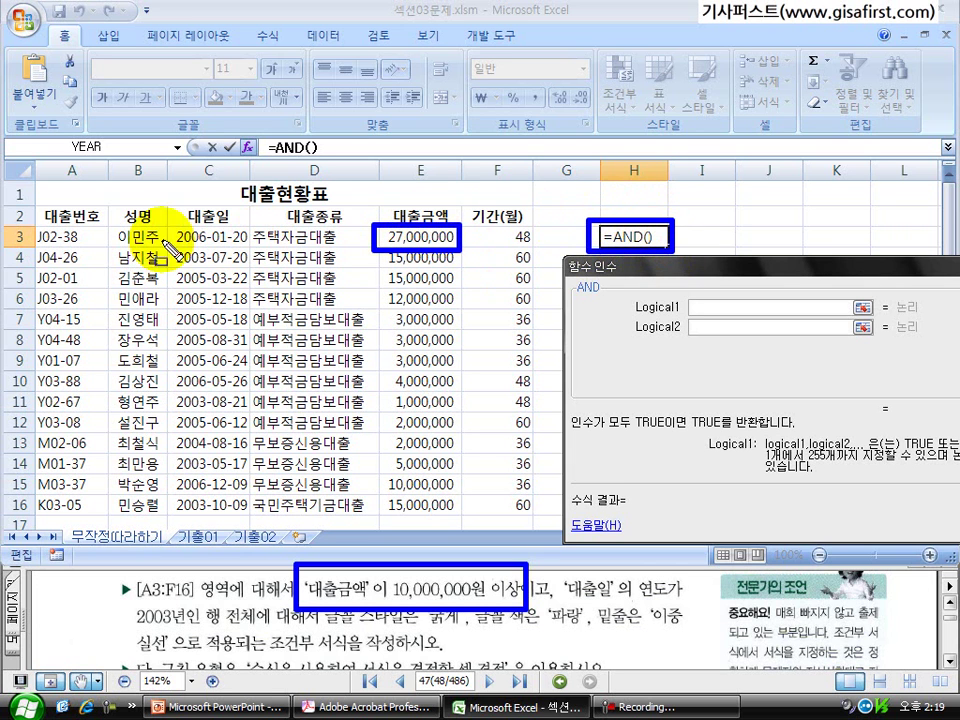
{"action": "mouse_move", "coordinate": [34, 226]}
{"action": "left_mouse_down"}
{"action": "mouse_move", "coordinate": [205, 380]}
{"action": "mouse_move", "coordinate": [440, 480]}
{"action": "mouse_move", "coordinate": [532, 506]}
{"action": "left_mouse_up"}
{"action": "mouse_move", "coordinate": [2, 218]}
{"action": "left_mouse_down"}
{"action": "mouse_move", "coordinate": [160, 258]}
{"action": "mouse_move", "coordinate": [542, 260]}
{"action": "left_mouse_up"}
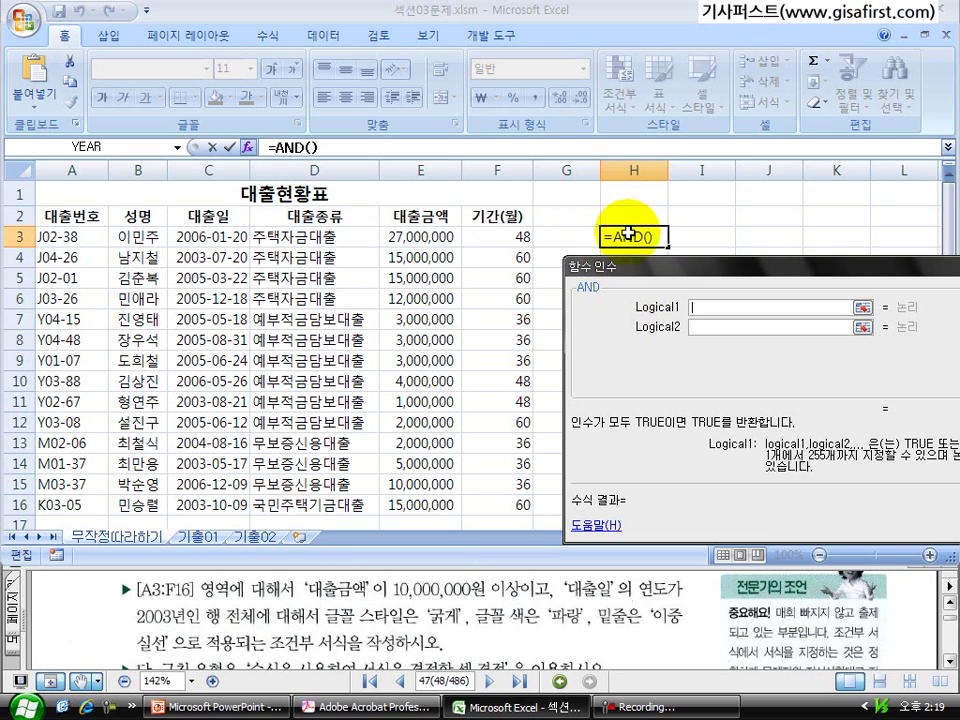
{"action": "left_click", "coordinate": [424, 234]}
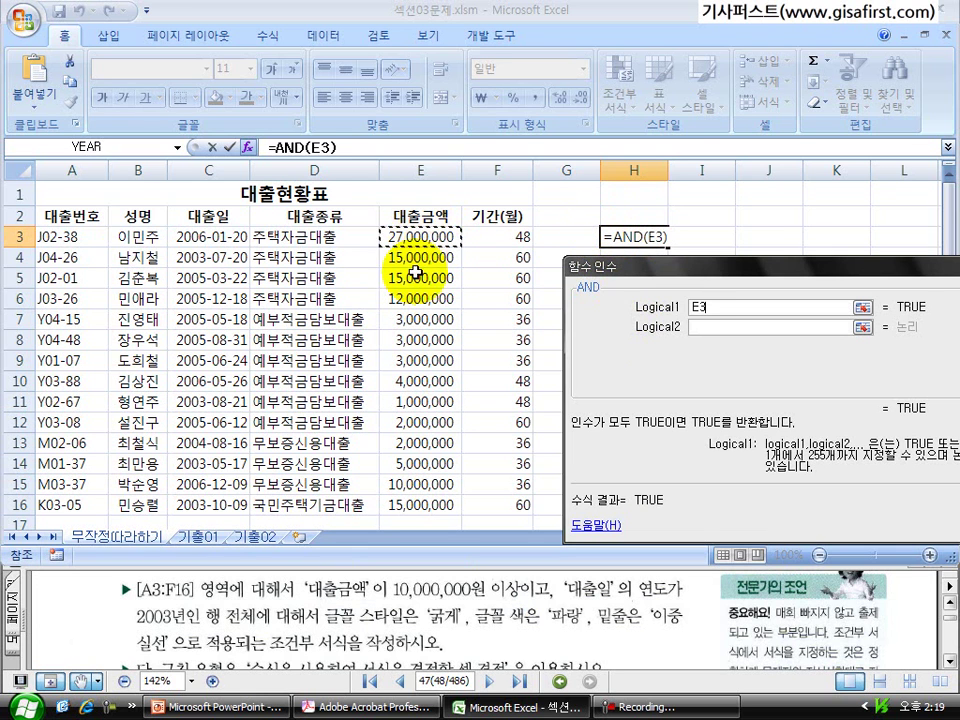
{"action": "type", "text": ">=10000000"}
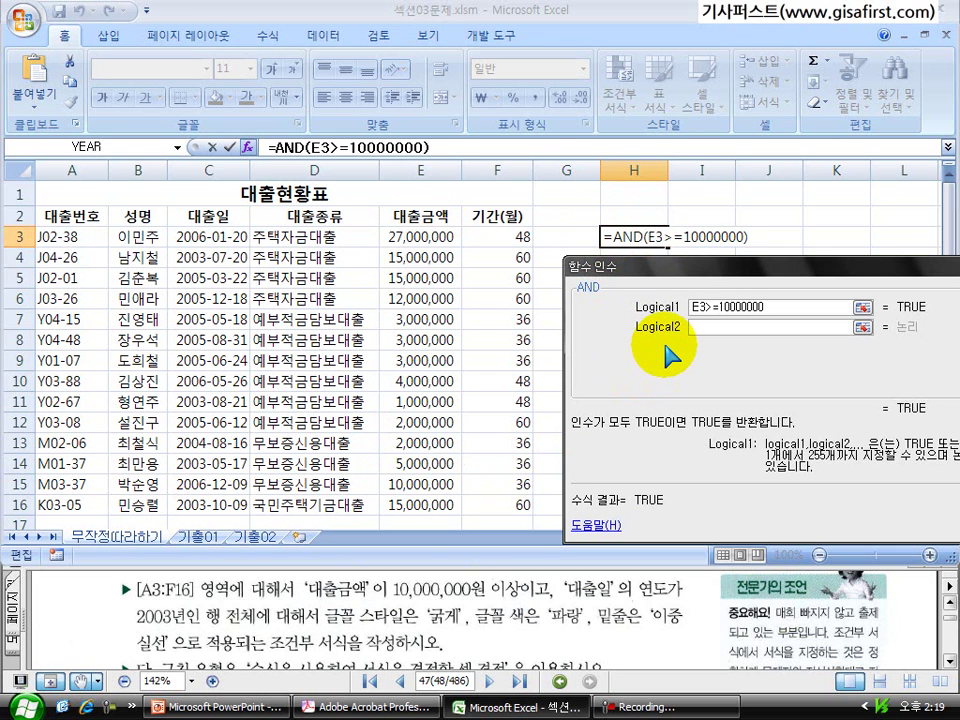
Step: Enter c2=2003 as the AND function's second condition for the loan date year
{"action": "left_click", "coordinate": [705, 327]}
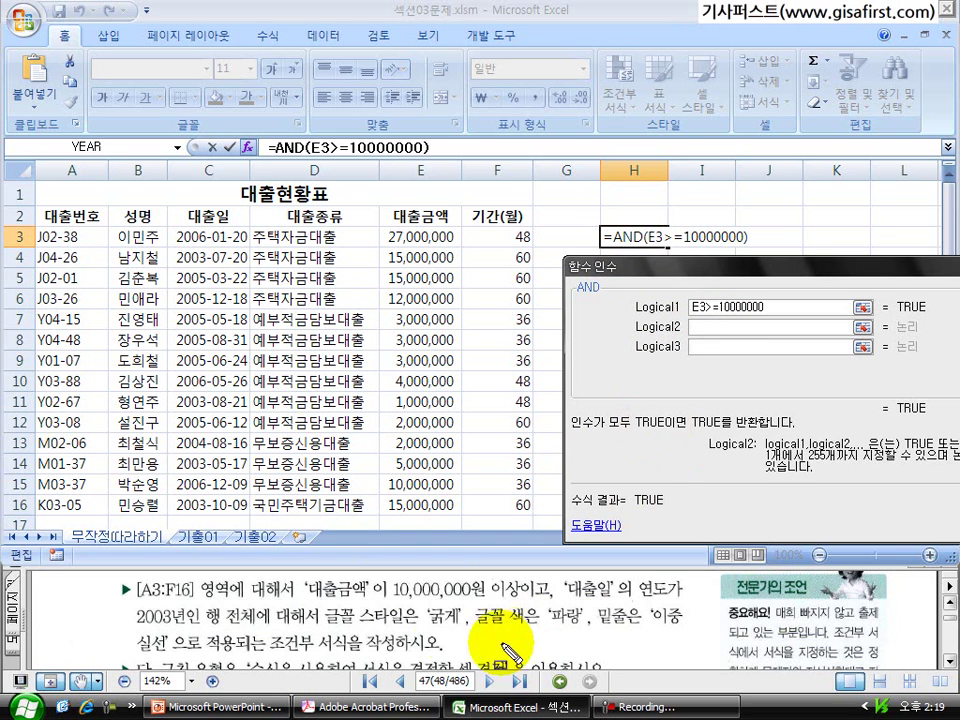
{"action": "mouse_move", "coordinate": [548, 570]}
{"action": "left_mouse_down"}
{"action": "mouse_move", "coordinate": [579, 594]}
{"action": "mouse_move", "coordinate": [687, 606]}
{"action": "left_mouse_up"}
{"action": "mouse_move", "coordinate": [118, 603]}
{"action": "left_mouse_down"}
{"action": "mouse_move", "coordinate": [162, 627]}
{"action": "mouse_move", "coordinate": [199, 632]}
{"action": "left_mouse_up"}
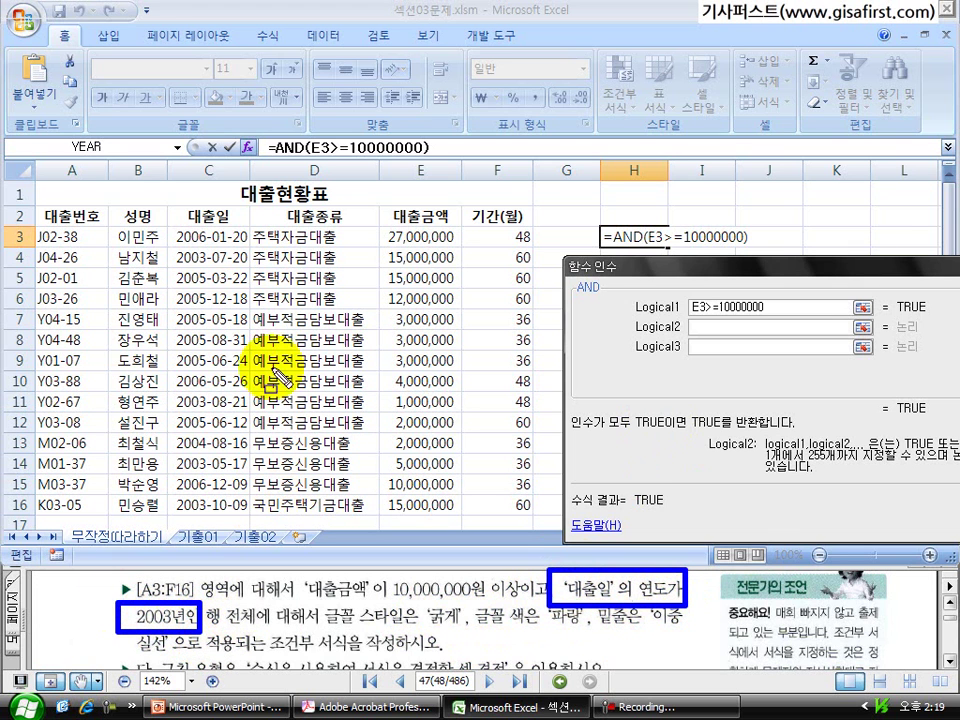
{"action": "mouse_move", "coordinate": [167, 228]}
{"action": "left_mouse_down"}
{"action": "mouse_move", "coordinate": [246, 430]}
{"action": "mouse_move", "coordinate": [261, 514]}
{"action": "mouse_move", "coordinate": [254, 256]}
{"action": "left_mouse_up"}
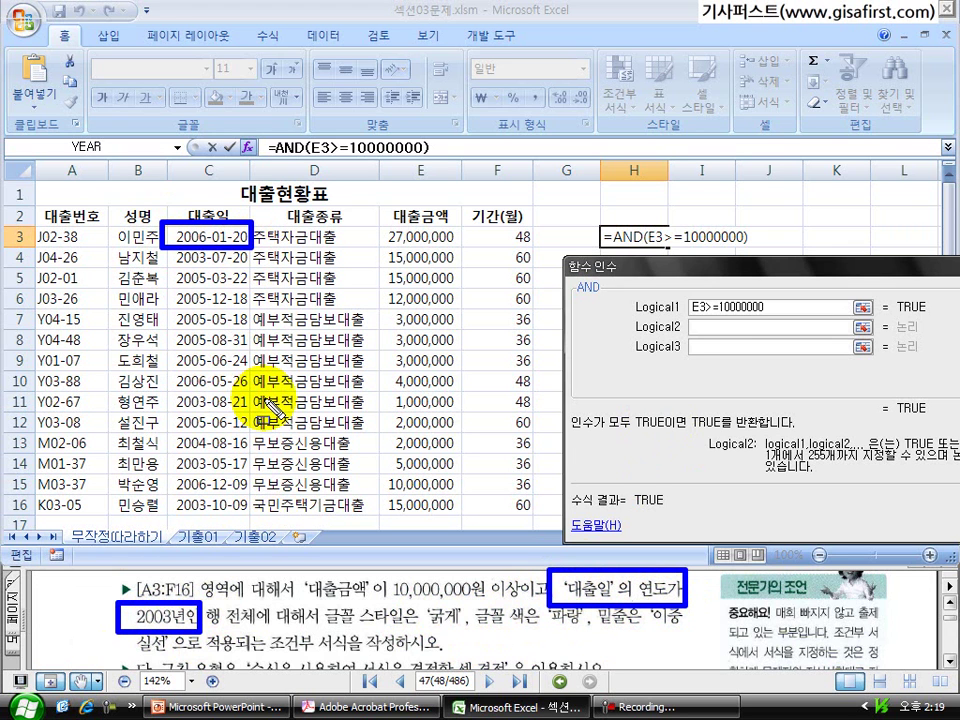
{"action": "key", "text": "Escape"}
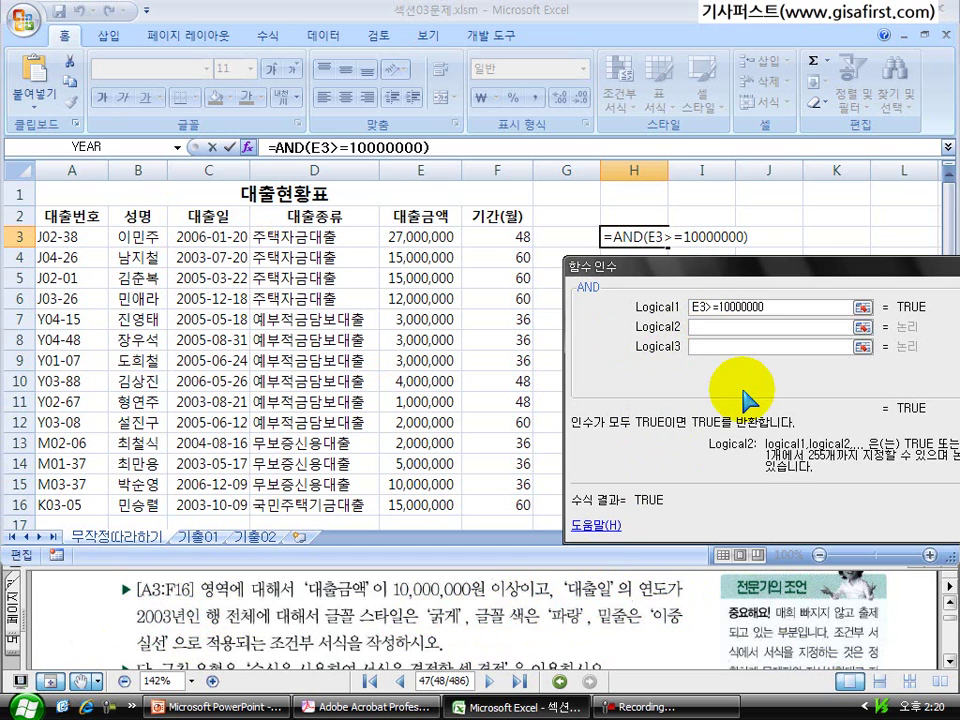
{"action": "type", "text": "c2"}
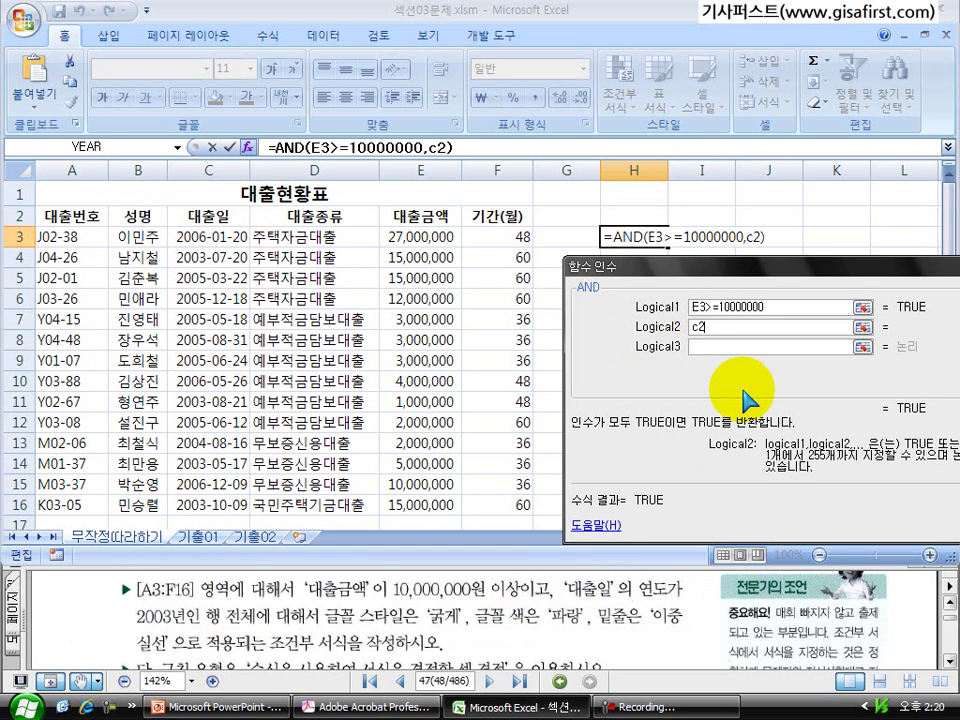
{"action": "type", "text": "="}
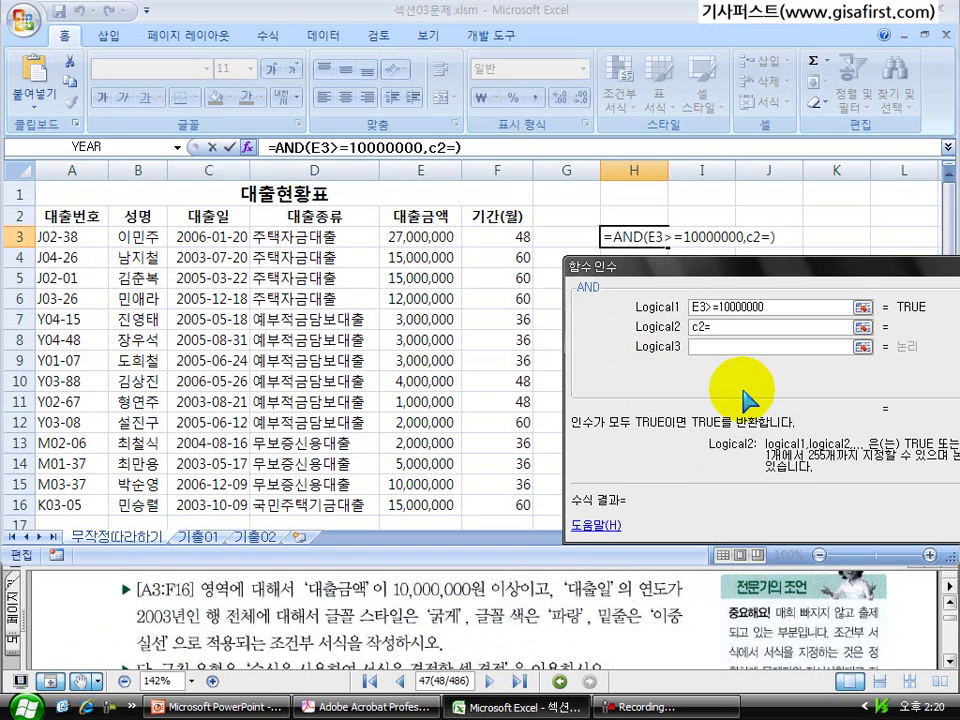
{"action": "type", "text": "2003"}
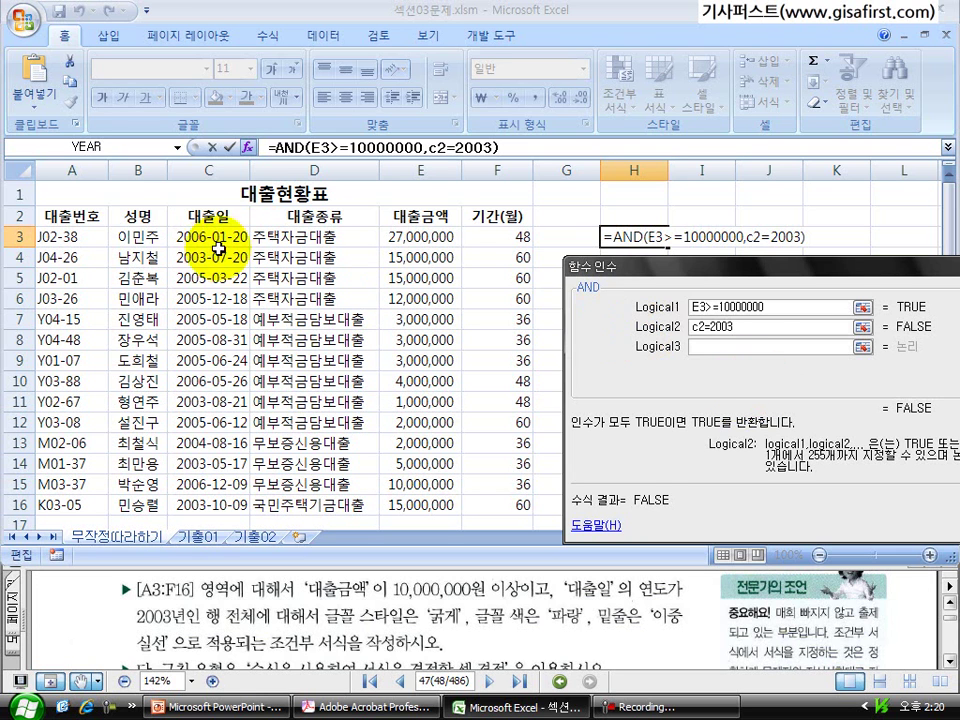
Step: Change the AND function's second condition to year(c3)=2003 to test the year of the first loan date
{"action": "left_click", "coordinate": [703, 326]}
{"action": "key", "text": "BackSpace"}
{"action": "type", "text": "3"}
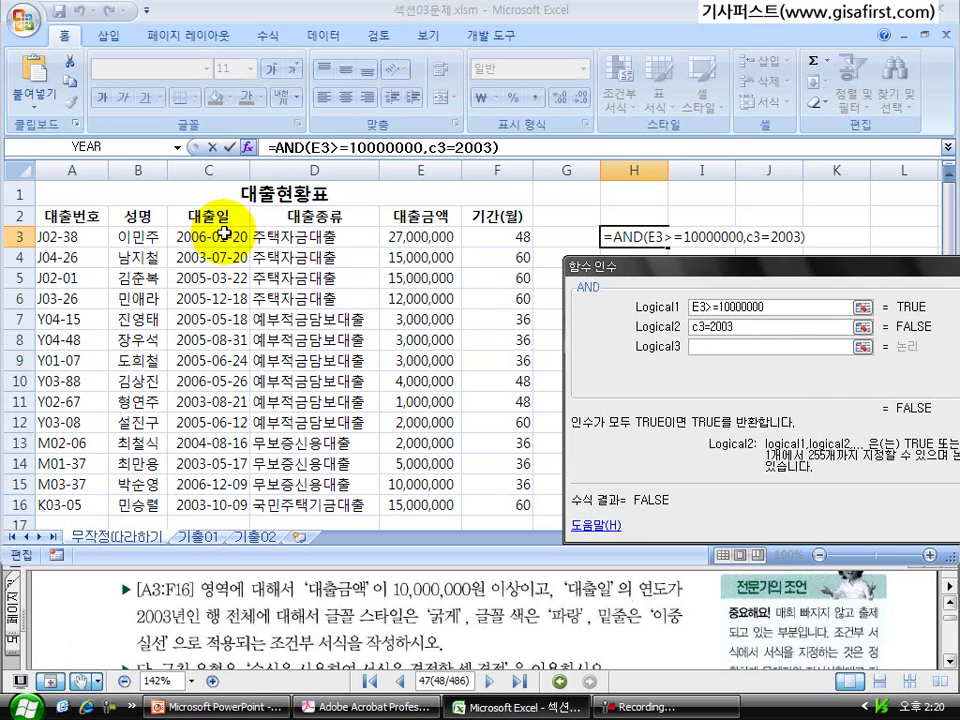
{"action": "left_click", "coordinate": [694, 327]}
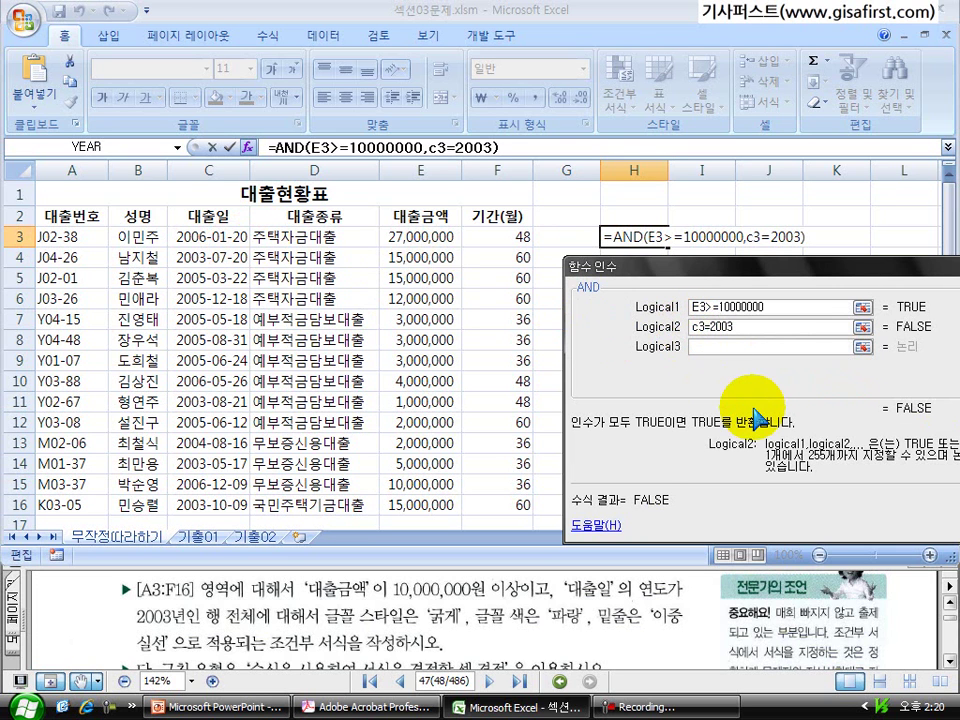
{"action": "type", "text": "year(c3"}
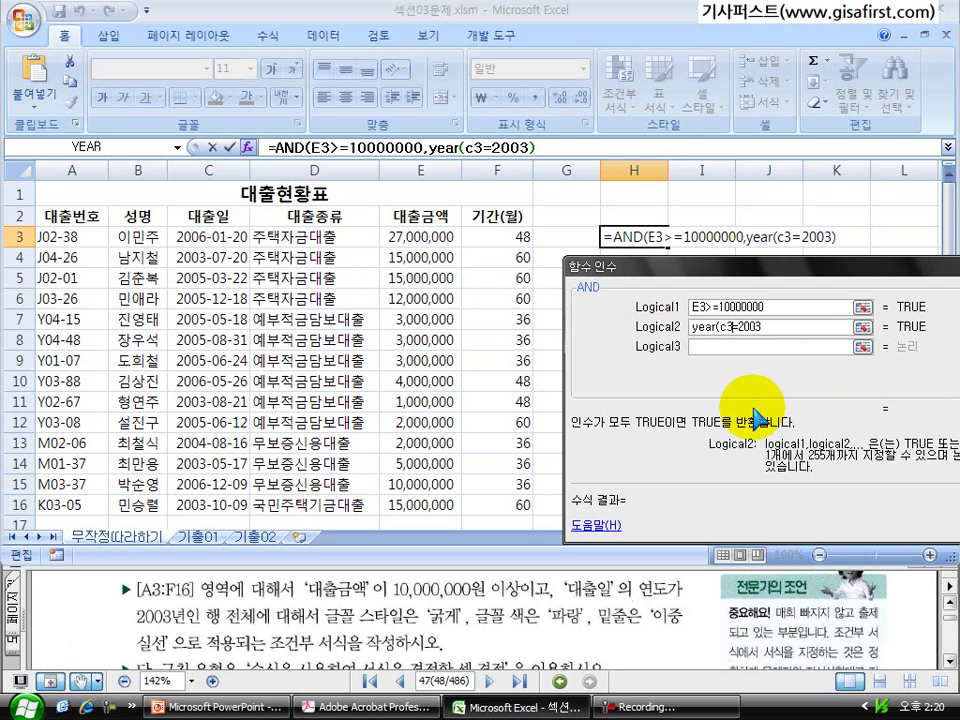
{"action": "type", "text": ")"}
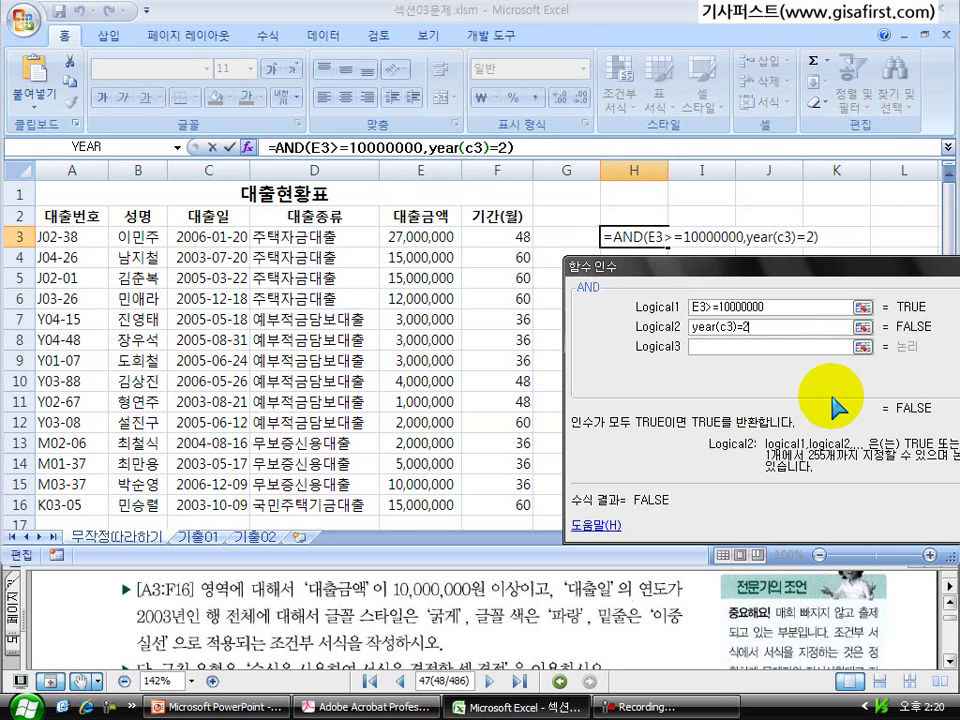
Step: Clear the AND function's second condition and reopen its function arguments beside the loan data
{"action": "key", "text": "BackSpace"}
{"action": "key", "text": "BackSpace"}
{"action": "key", "text": "BackSpace"}
{"action": "key", "text": "BackSpace"}
{"action": "key", "text": "BackSpace"}
{"action": "key", "text": "BackSpace"}
{"action": "key", "text": "BackSpace"}
{"action": "key", "text": "BackSpace"}
{"action": "key", "text": "BackSpace"}
{"action": "key", "text": "BackSpace"}
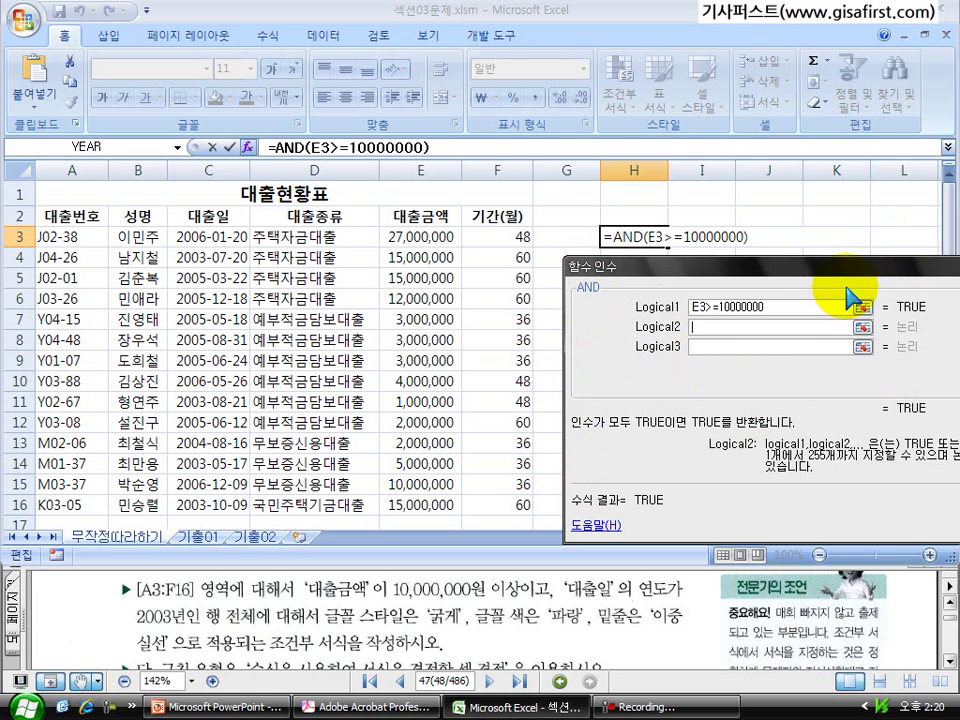
{"action": "left_click", "coordinate": [249, 148]}
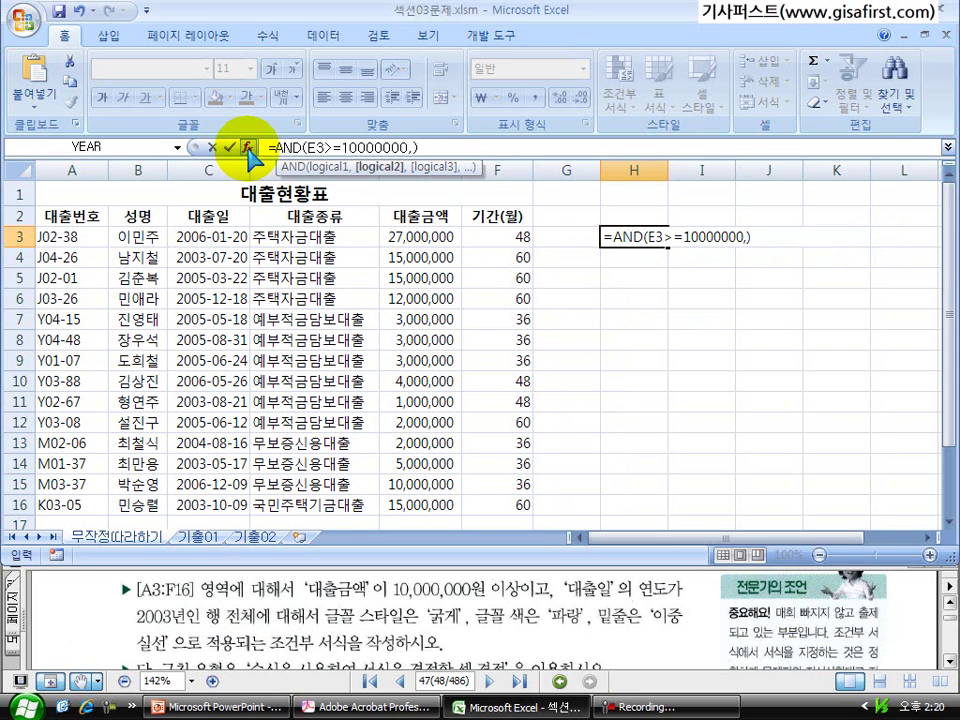
{"action": "left_click", "coordinate": [249, 148]}
{"action": "left_click_drag", "start_coordinate": [257, 84], "coordinate": [785, 248]}
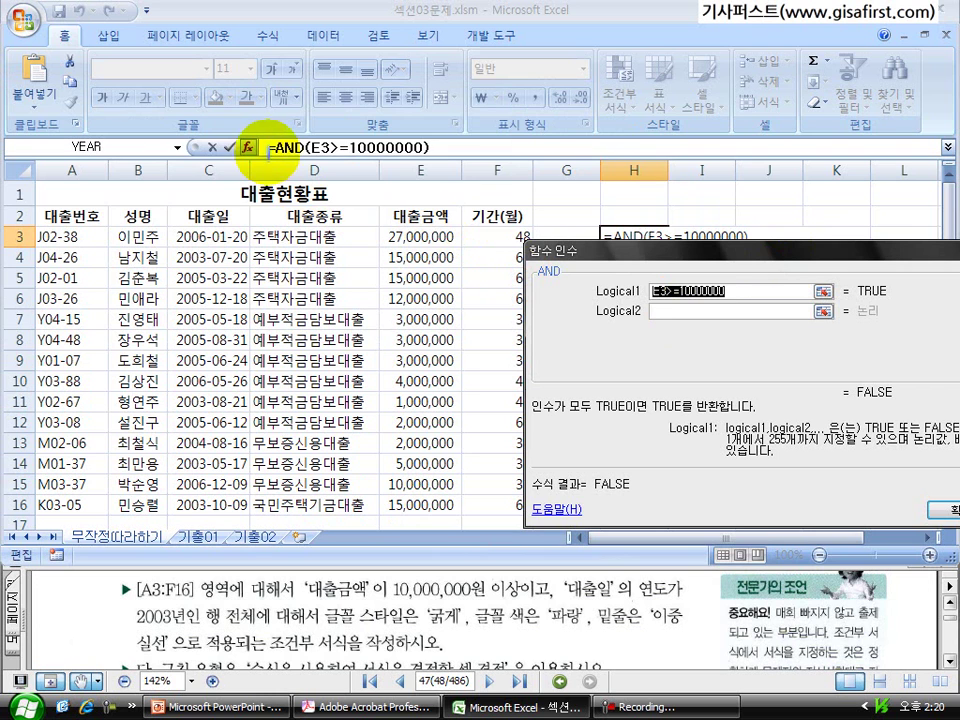
Step: Bring up the complete function list for nesting a function in AND, with all categories shown
{"action": "left_click", "coordinate": [181, 151]}
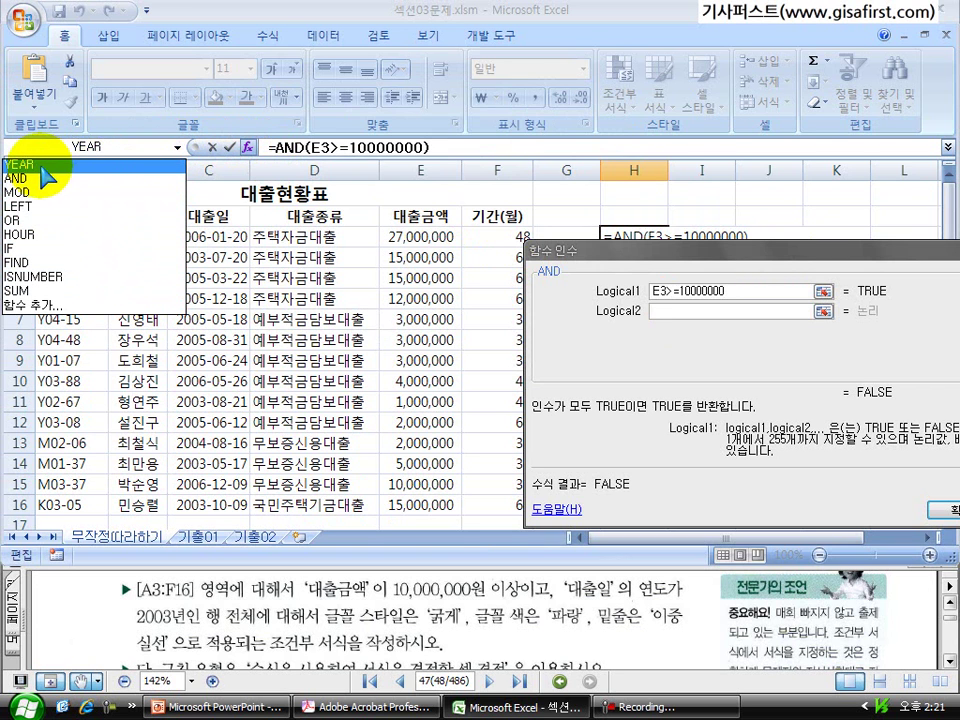
{"action": "left_click", "coordinate": [85, 315]}
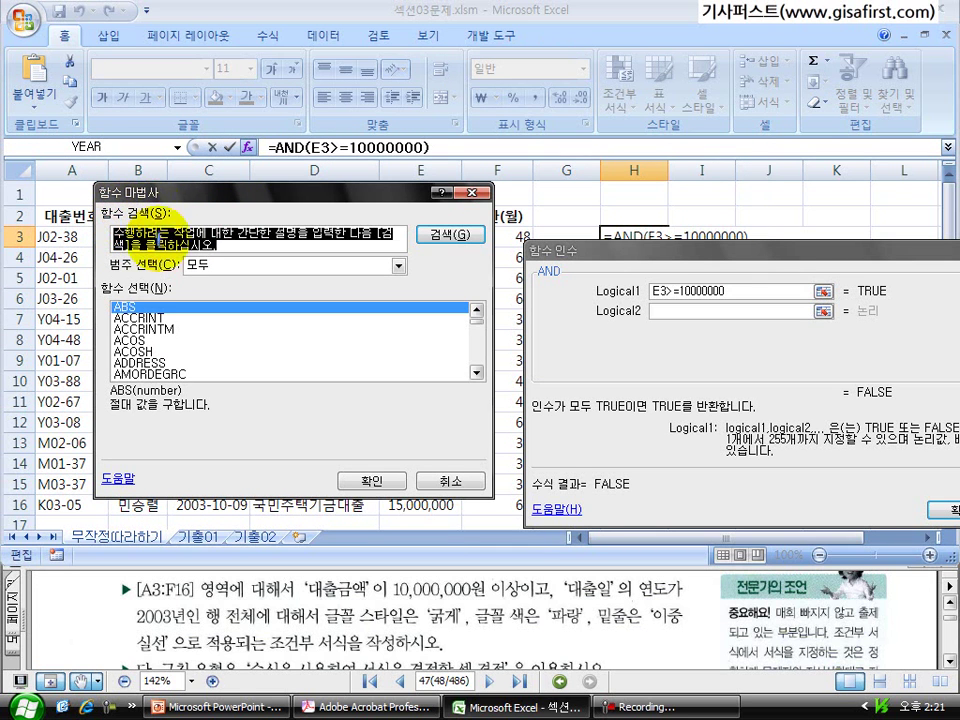
{"action": "left_click", "coordinate": [134, 315]}
{"action": "mouse_move", "coordinate": [132, 303]}
{"action": "left_mouse_down"}
{"action": "mouse_move", "coordinate": [137, 350]}
{"action": "mouse_move", "coordinate": [137, 309]}
{"action": "left_mouse_up"}
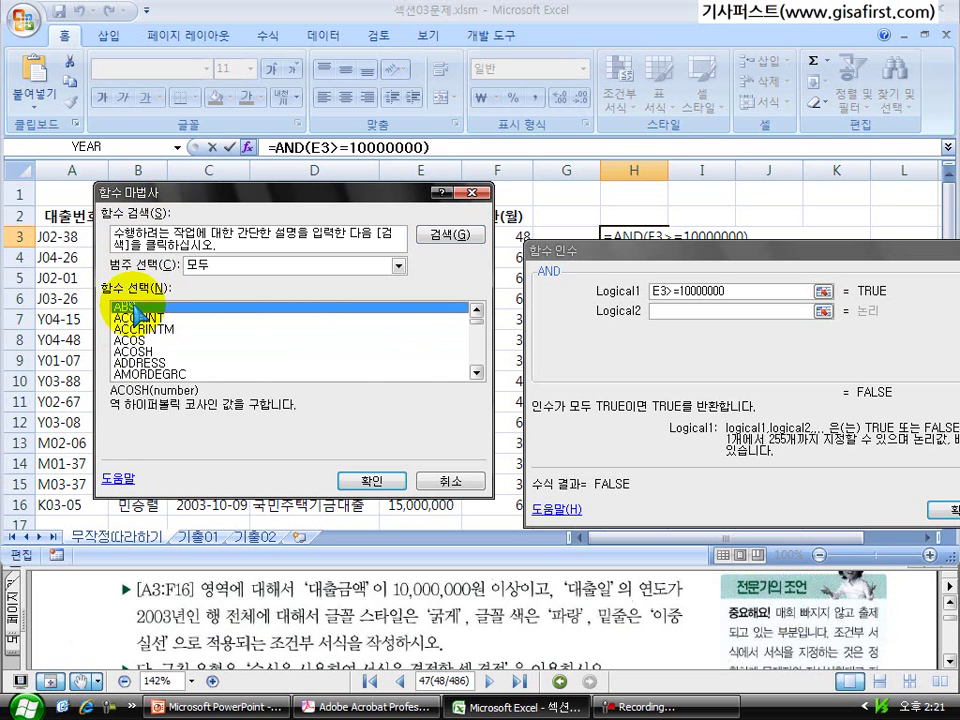
{"action": "left_click", "coordinate": [243, 266]}
{"action": "left_click", "coordinate": [229, 294]}
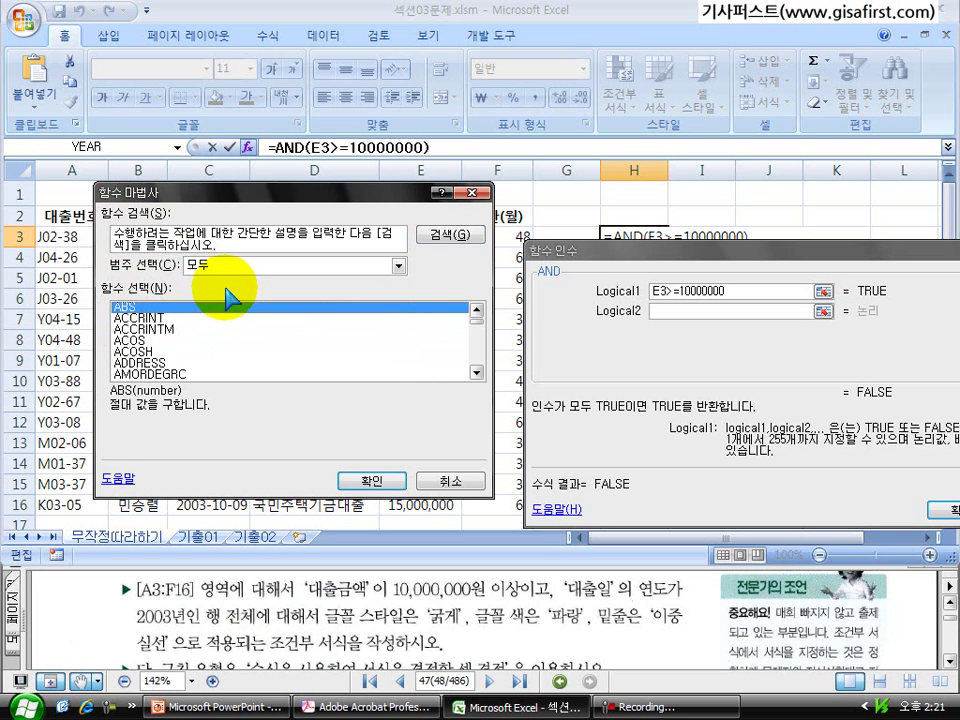
{"action": "left_click", "coordinate": [157, 316]}
{"action": "left_click", "coordinate": [158, 306]}
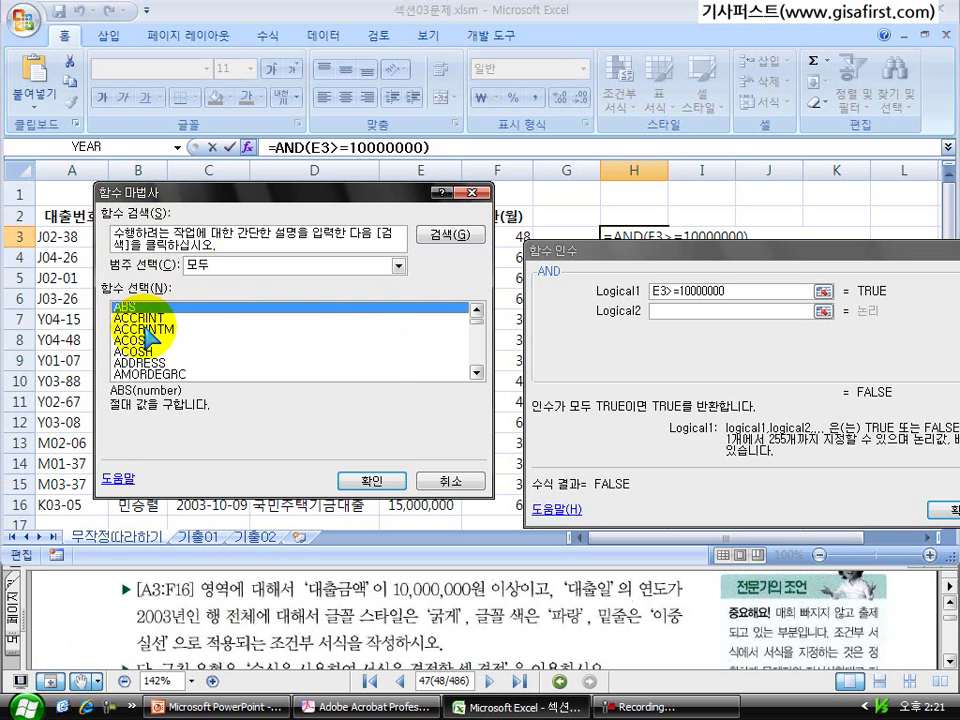
{"action": "left_click", "coordinate": [149, 328]}
{"action": "left_click", "coordinate": [146, 317]}
{"action": "left_click", "coordinate": [143, 308]}
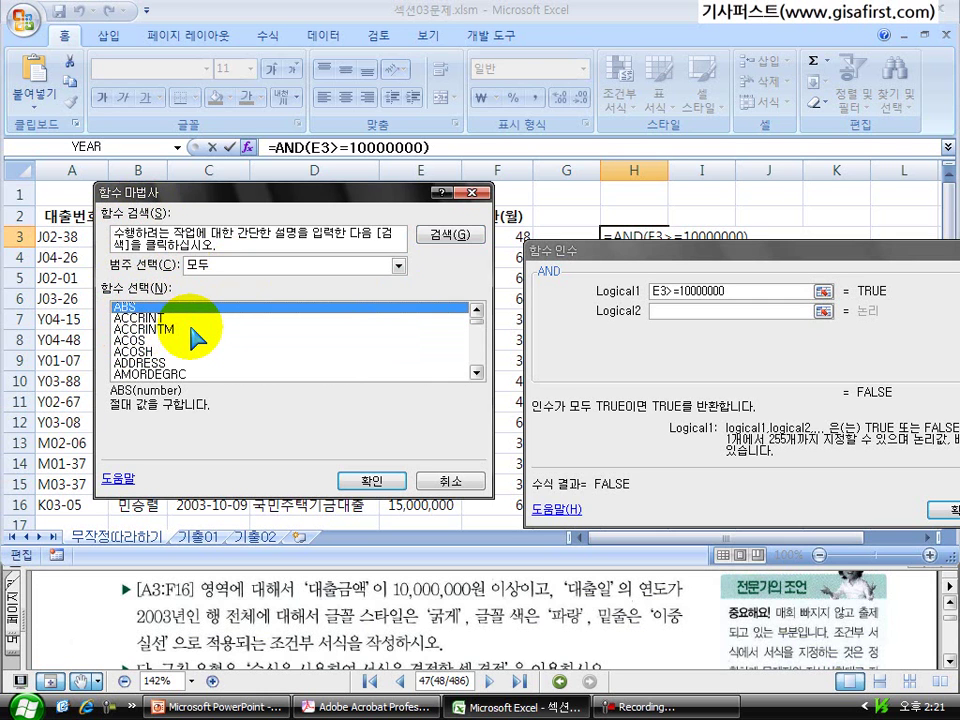
Step: Find the YEAR function in the full alphabetical list and select it
{"action": "key", "text": "y"}
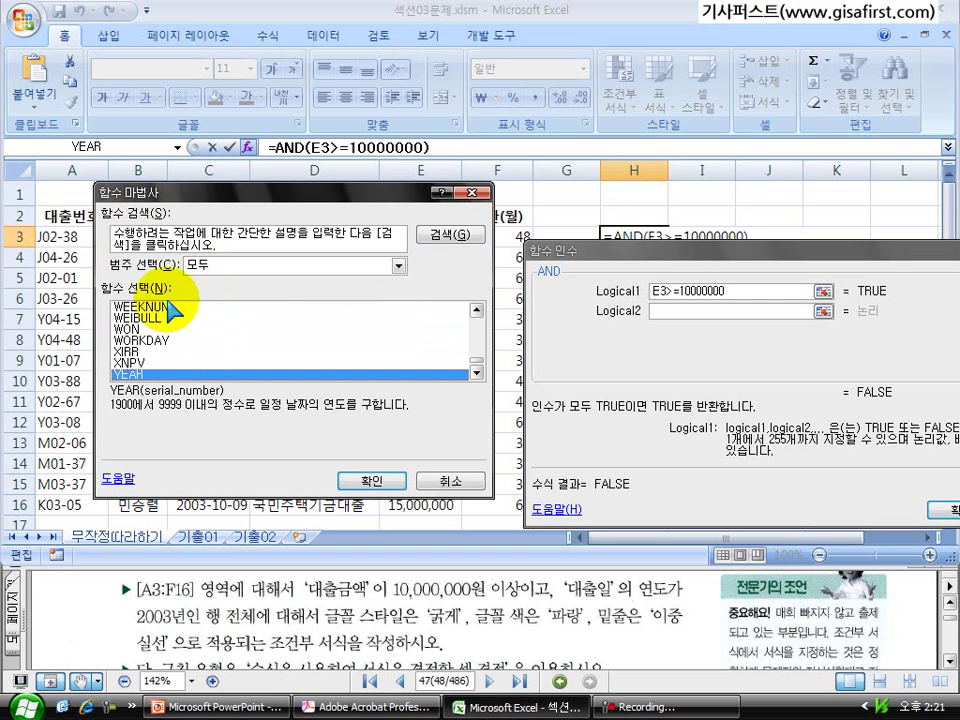
{"action": "left_click", "coordinate": [476, 372]}
{"action": "left_click", "coordinate": [476, 372]}
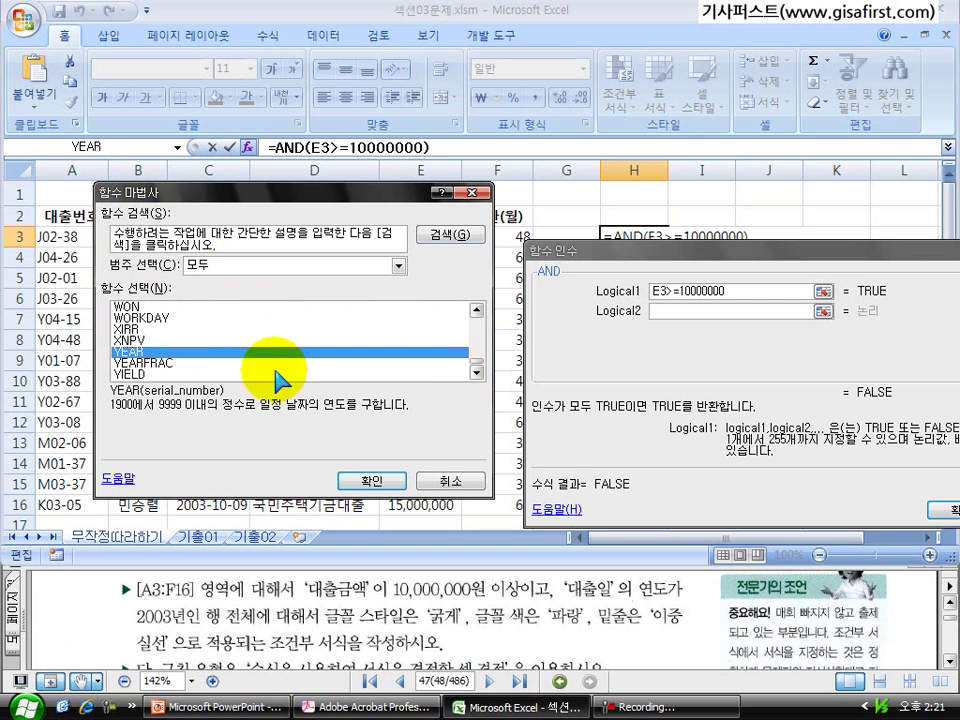
{"action": "left_click", "coordinate": [133, 364]}
{"action": "left_click", "coordinate": [135, 354]}
{"action": "left_click", "coordinate": [131, 364]}
{"action": "left_click", "coordinate": [131, 375]}
{"action": "left_click", "coordinate": [132, 363]}
{"action": "left_click", "coordinate": [132, 354]}
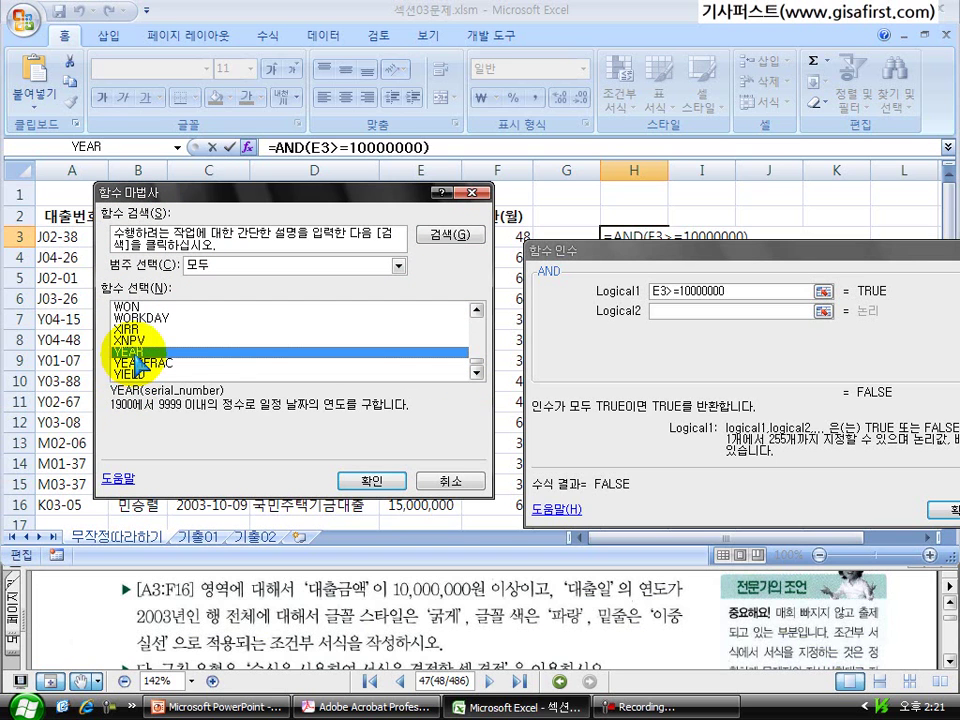
Step: Try to nest YEAR from the 날짜/시간 category in the AND function, and discard the formula in H3
{"action": "left_click", "coordinate": [398, 265]}
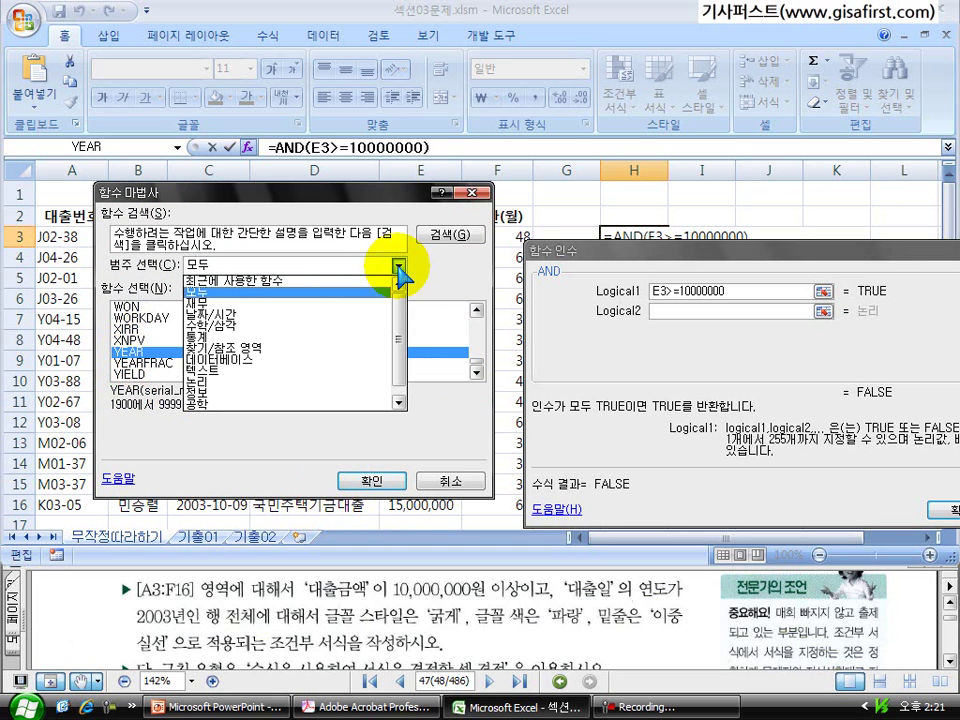
{"action": "left_click", "coordinate": [306, 318]}
{"action": "left_click_drag", "start_coordinate": [476, 320], "coordinate": [481, 362]}
{"action": "left_click", "coordinate": [150, 362]}
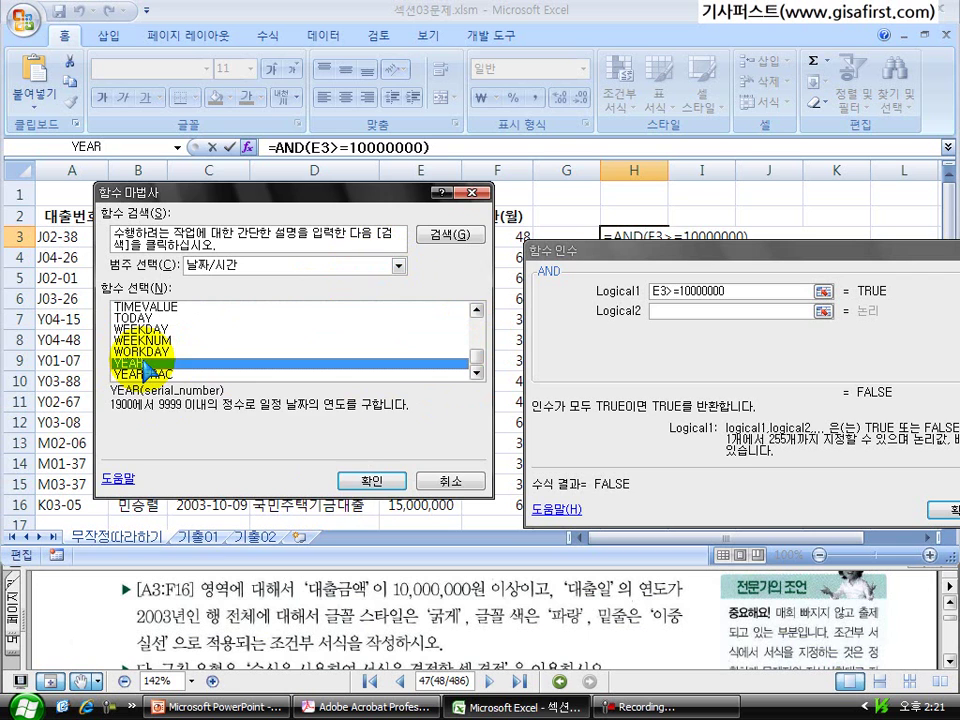
{"action": "left_click", "coordinate": [369, 486]}
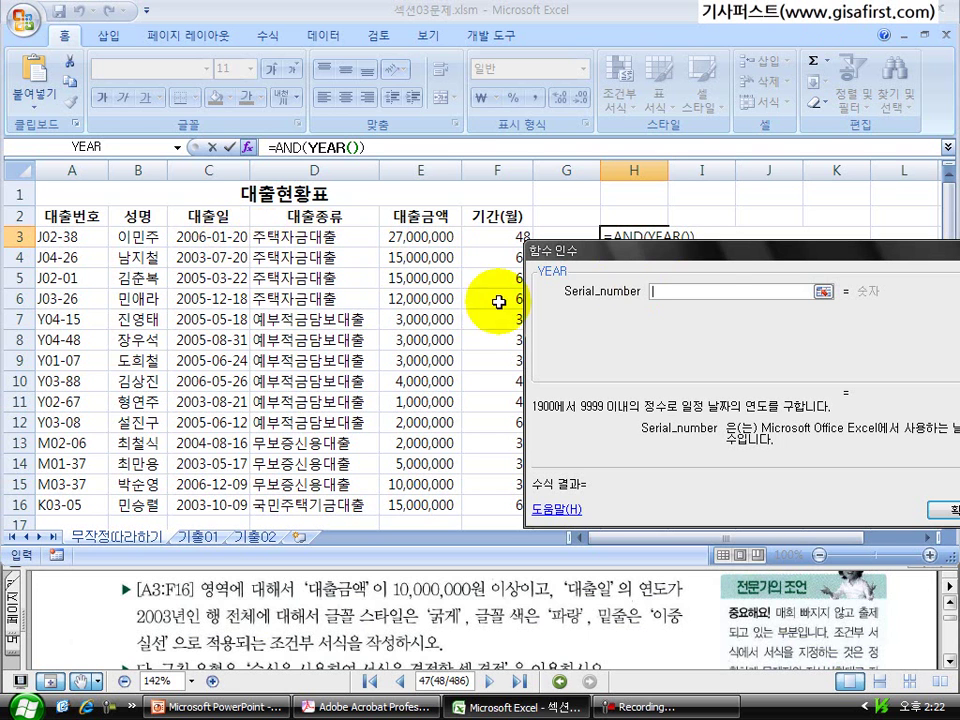
{"action": "left_click_drag", "start_coordinate": [664, 274], "coordinate": [189, 220]}
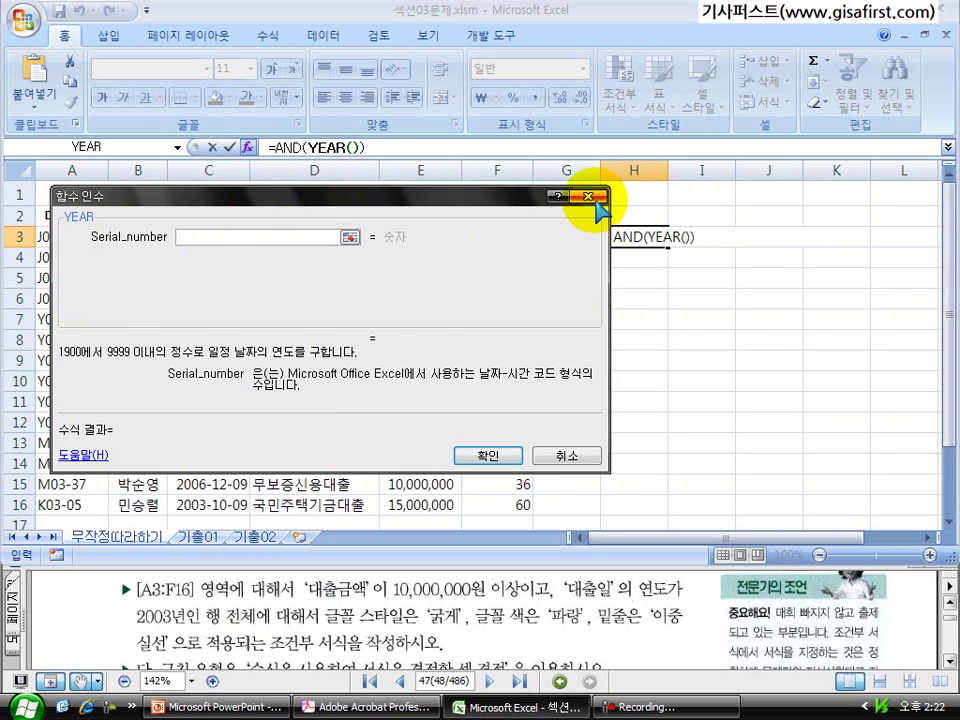
{"action": "left_click", "coordinate": [589, 197]}
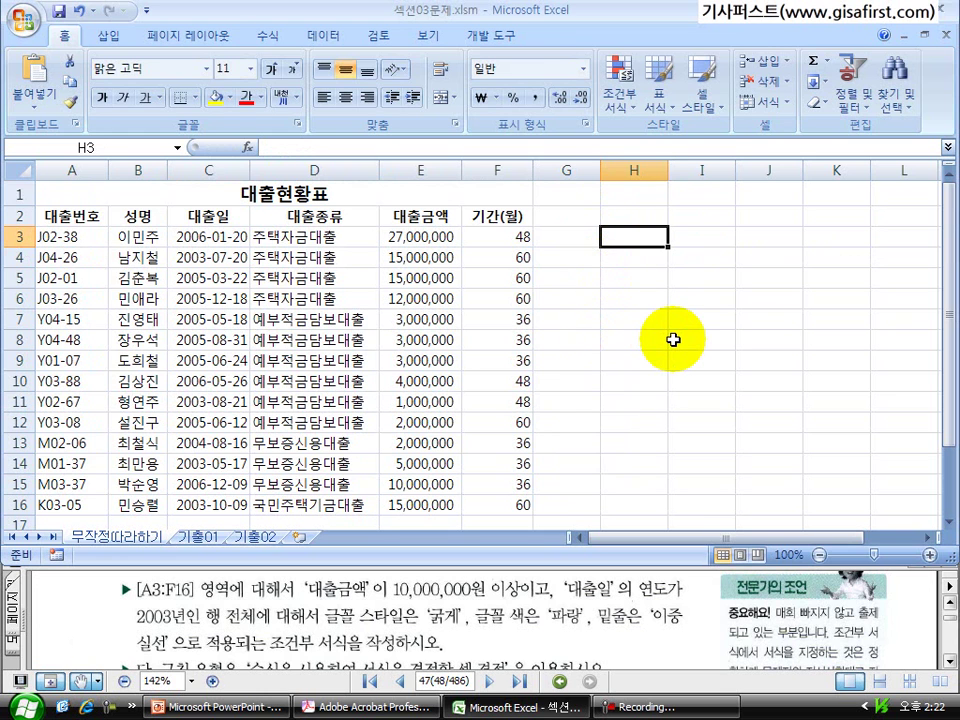
Step: Start the AND function over in H3 and enter E3>=10000000 as its first condition
{"action": "type", "text": "=and("}
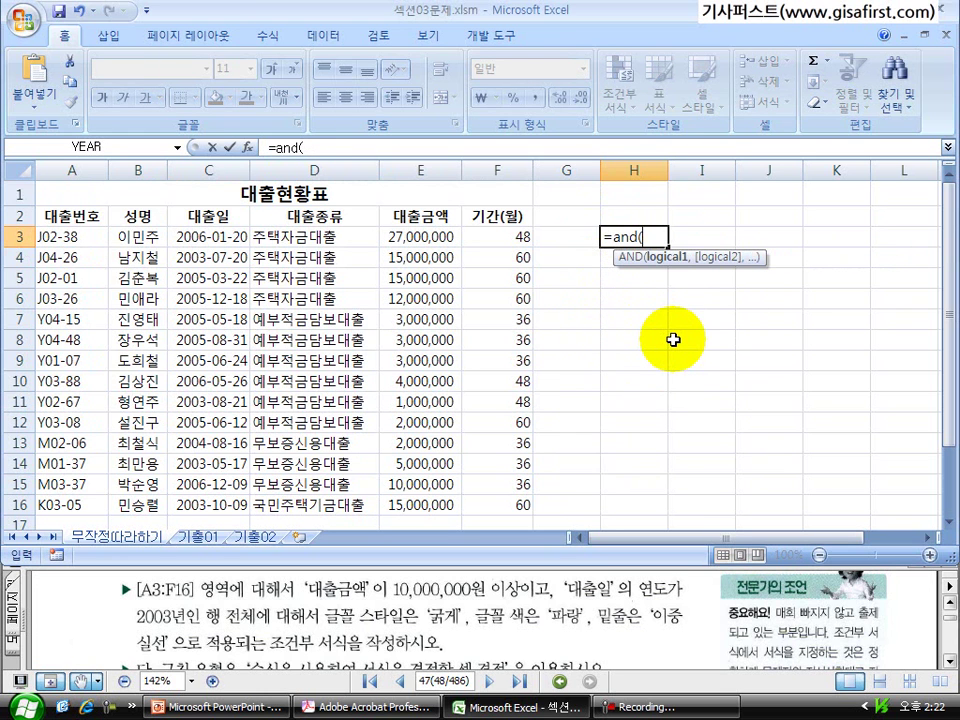
{"action": "left_click", "coordinate": [245, 147]}
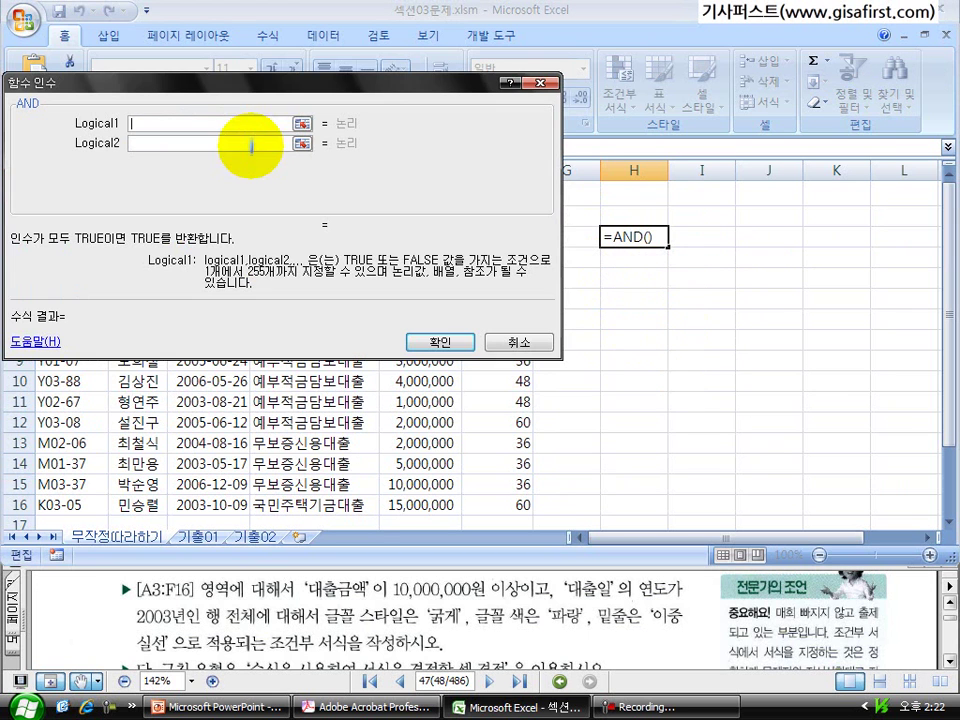
{"action": "left_click_drag", "start_coordinate": [215, 85], "coordinate": [752, 183]}
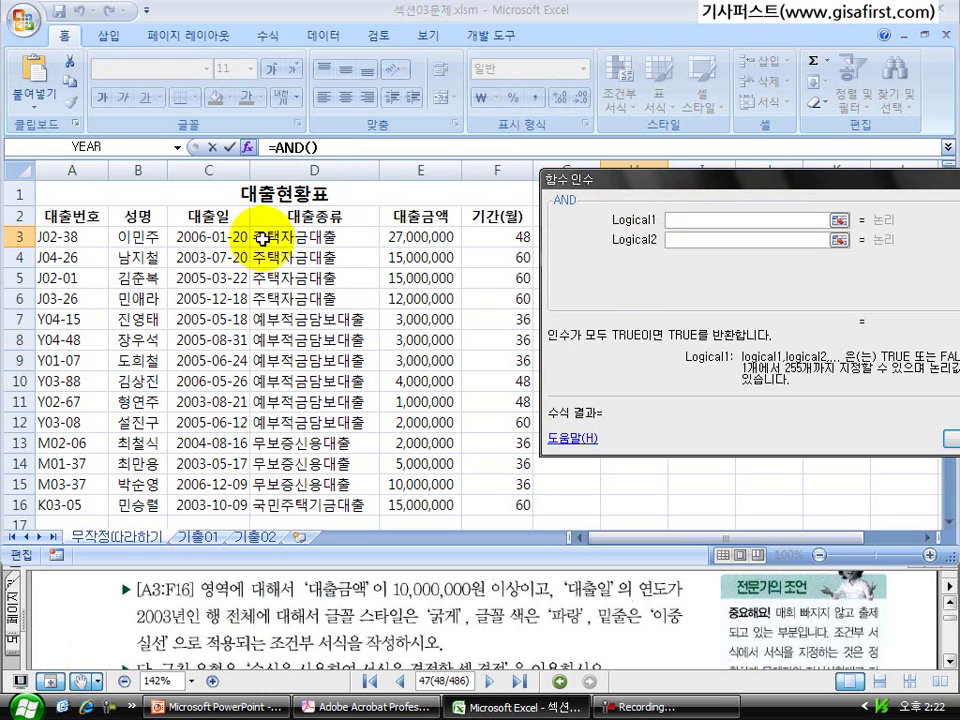
{"action": "left_click", "coordinate": [413, 241]}
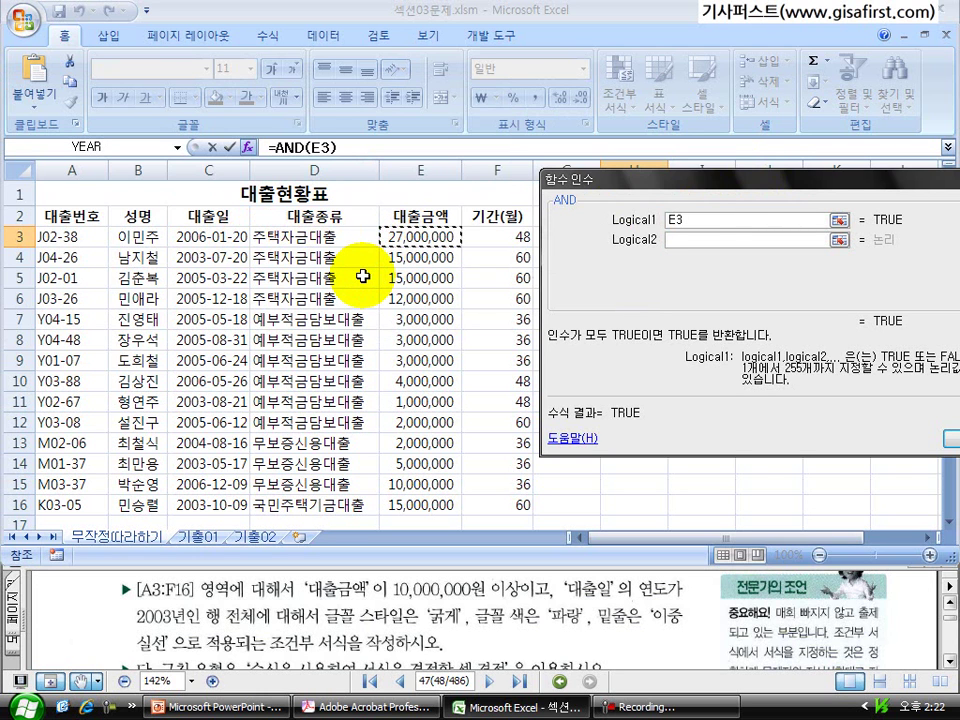
{"action": "type", "text": ">"}
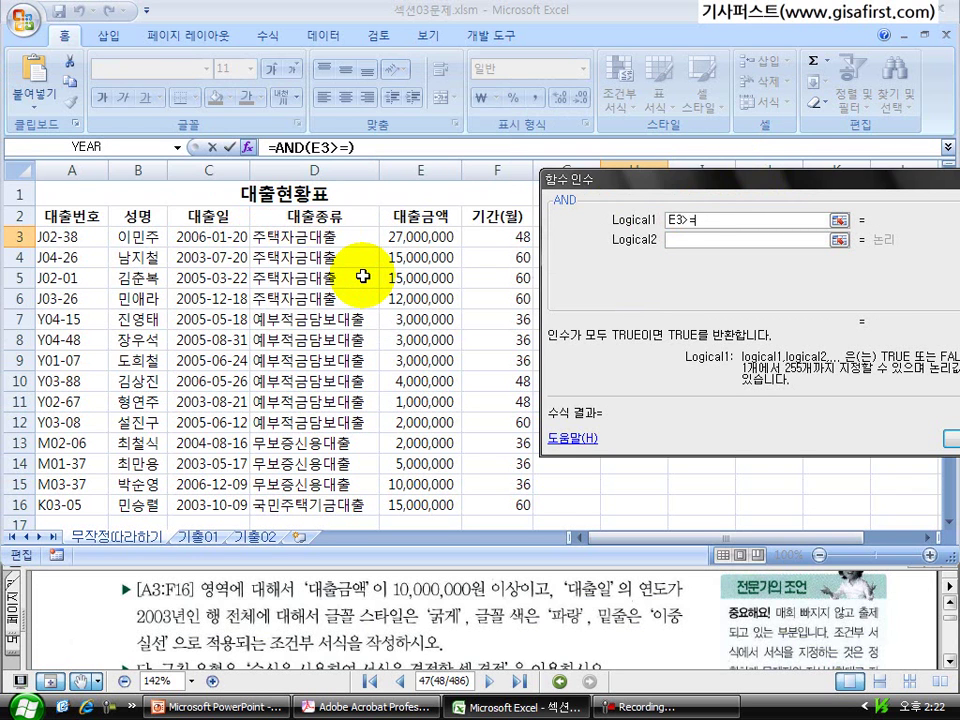
{"action": "type", "text": "=10000000"}
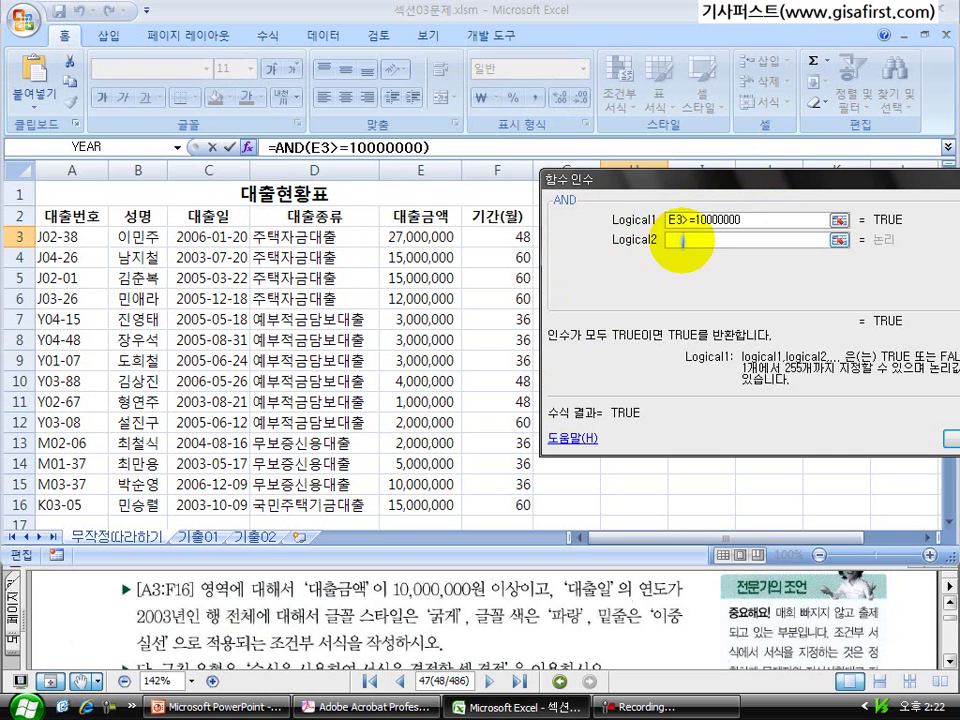
Step: Nest the YEAR function from the 모두 category as AND's second argument, with loan date C3 as its serial number
{"action": "left_click", "coordinate": [682, 240]}
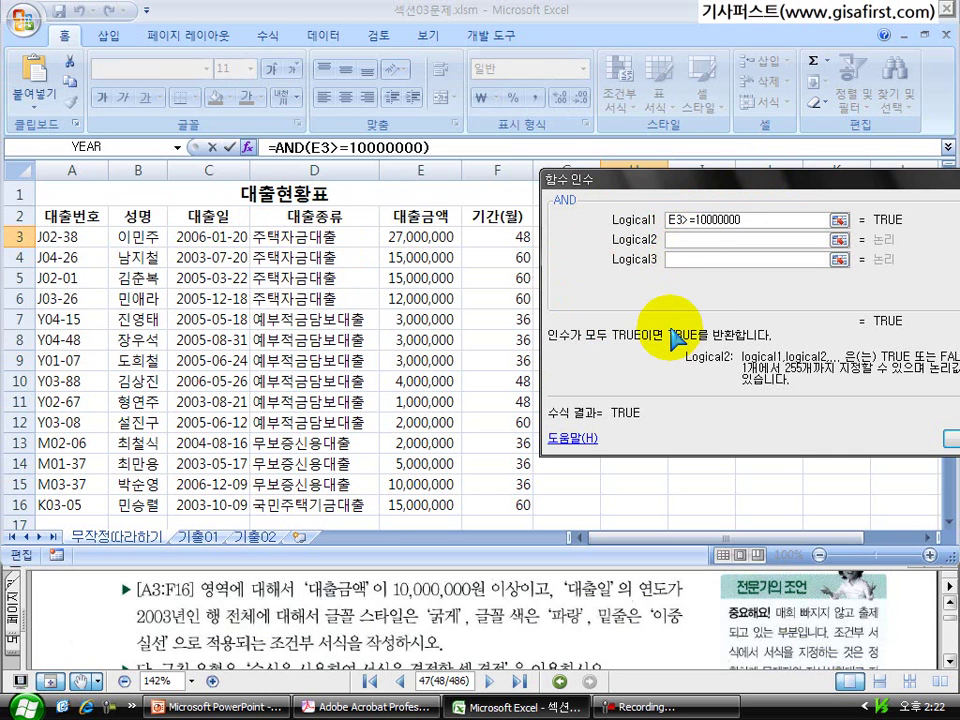
{"action": "left_click", "coordinate": [177, 147]}
{"action": "left_click", "coordinate": [96, 305]}
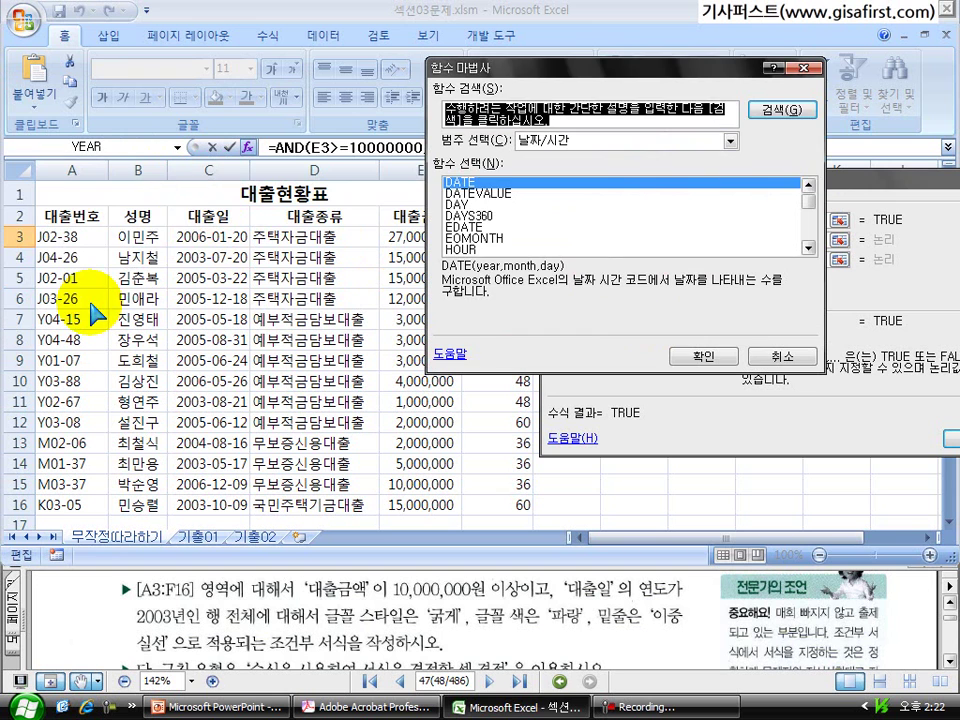
{"action": "left_click", "coordinate": [605, 141]}
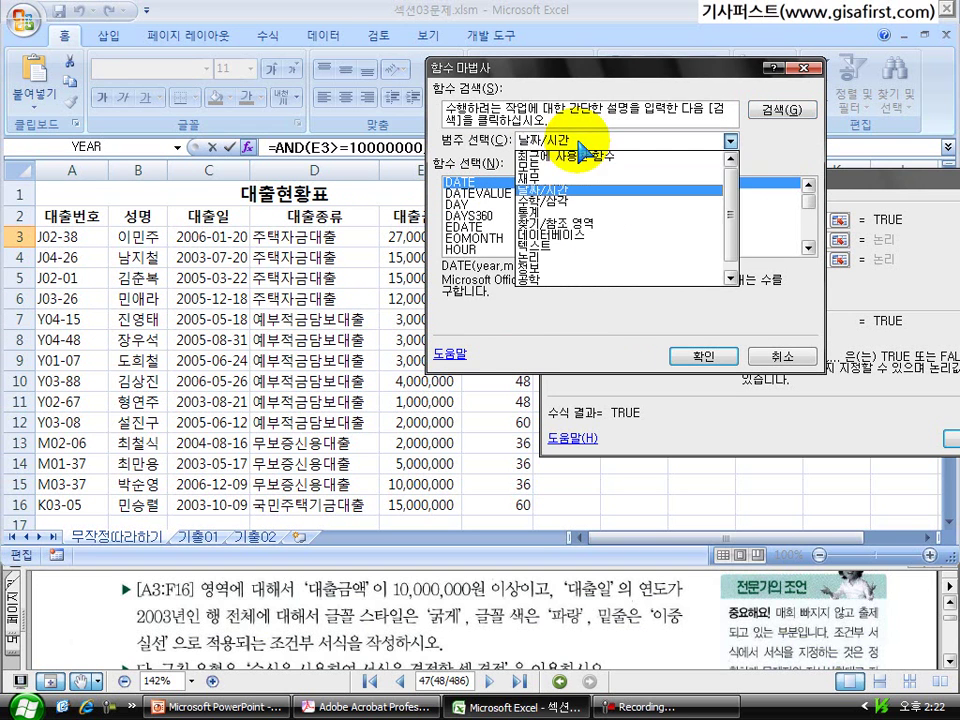
{"action": "left_click", "coordinate": [564, 166]}
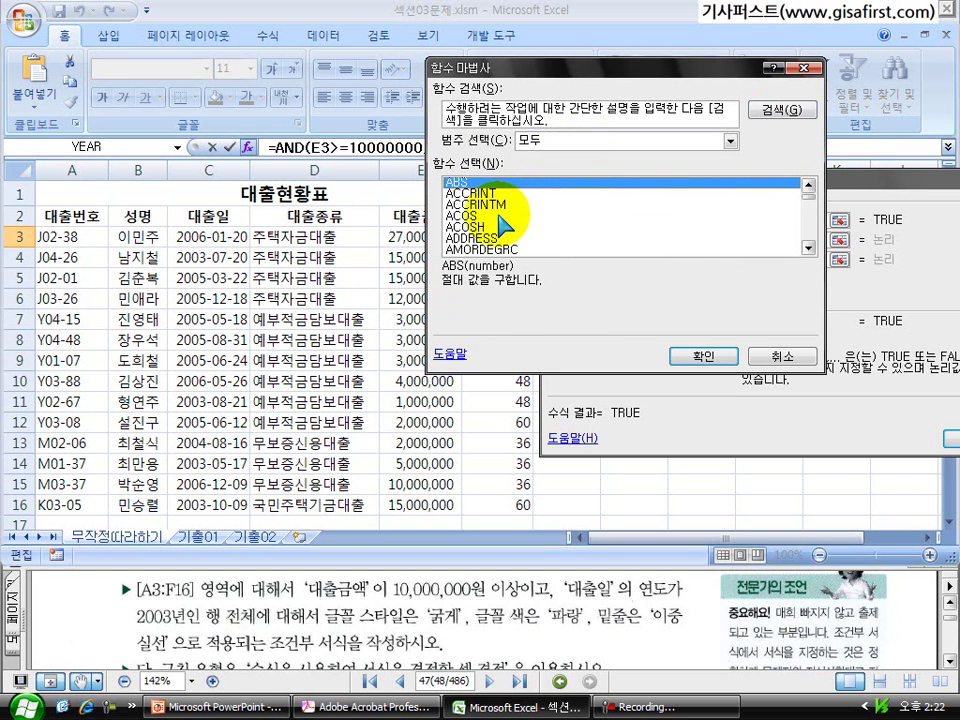
{"action": "key", "text": "y"}
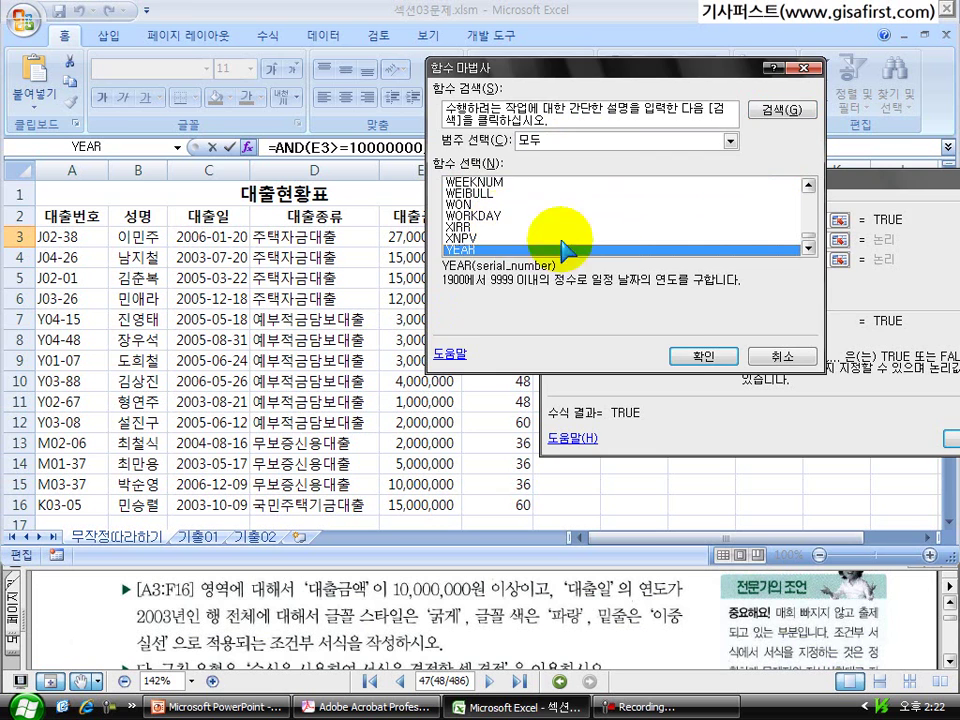
{"action": "left_click", "coordinate": [702, 356]}
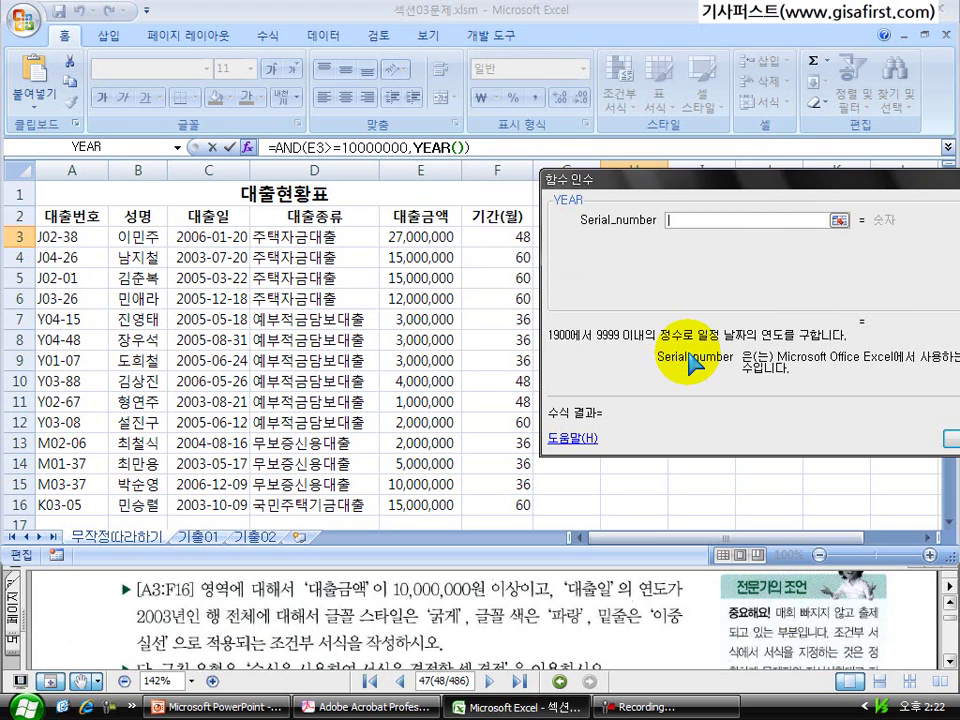
{"action": "left_click", "coordinate": [203, 240]}
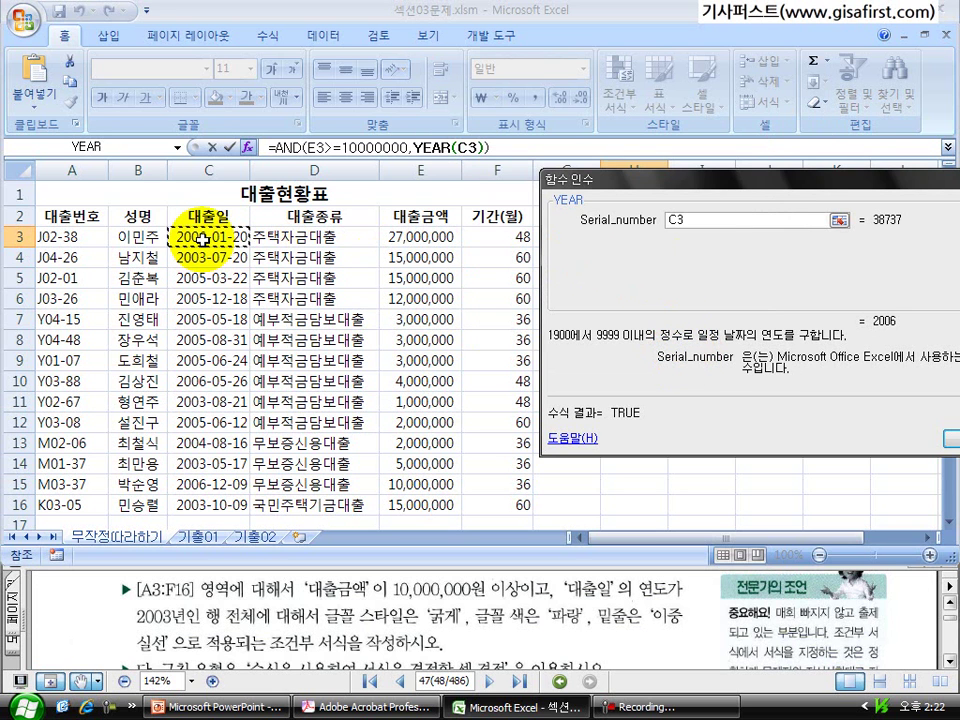
{"action": "left_click_drag", "start_coordinate": [815, 184], "coordinate": [720, 196]}
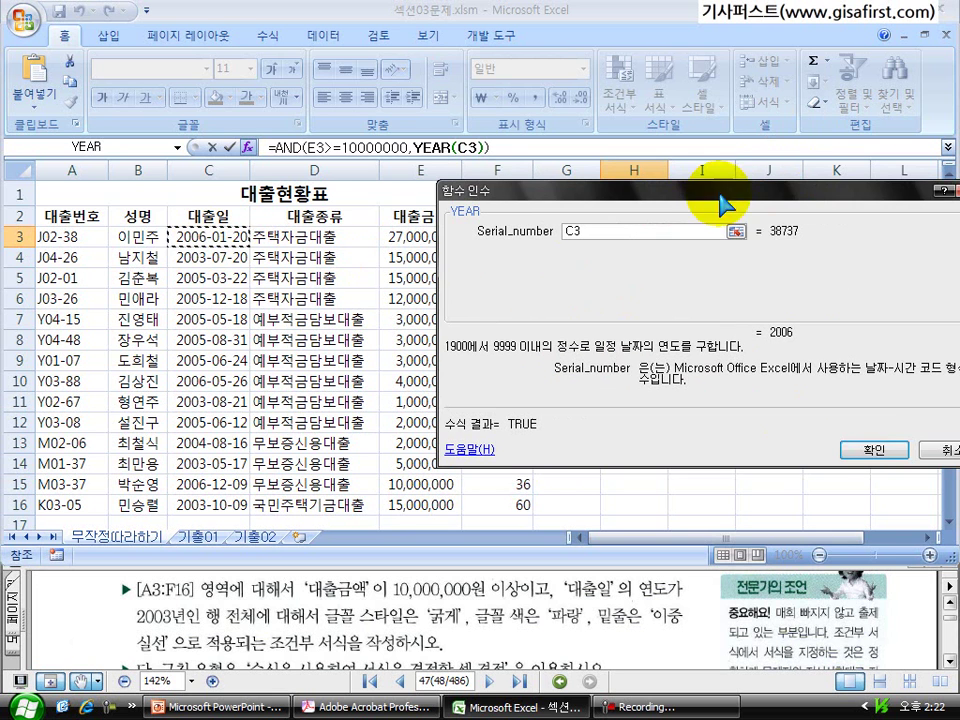
Step: Accept the YEAR arguments to enter the nested AND formula in H3
{"action": "left_click", "coordinate": [870, 450]}
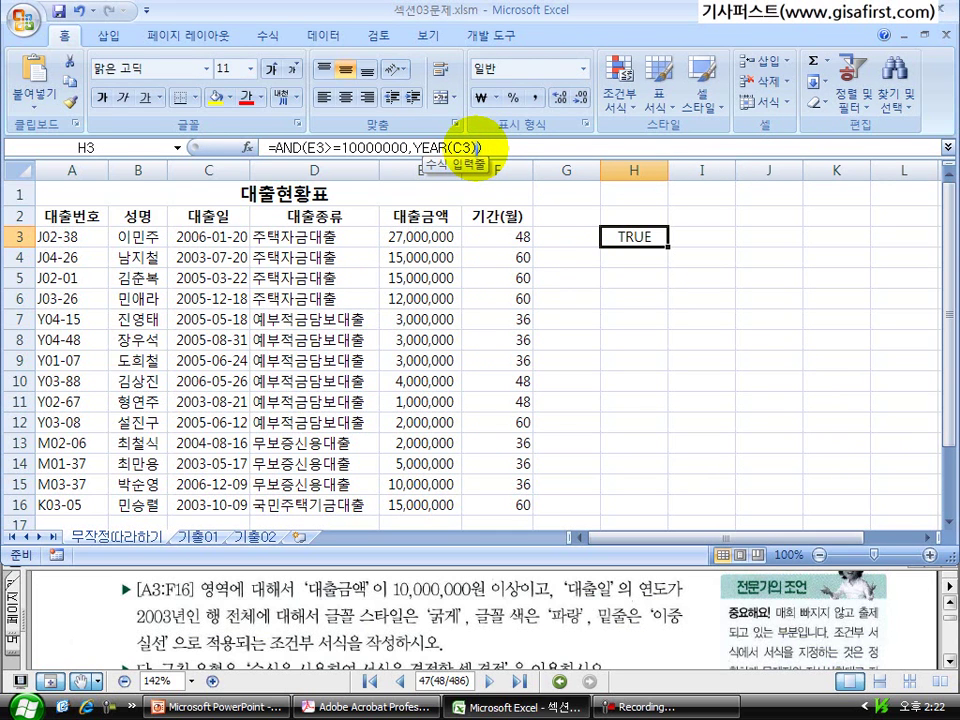
Step: Try completing the second condition in H3 by adding =2003 after YEAR(C3) directly in the formula
{"action": "left_click", "coordinate": [477, 148]}
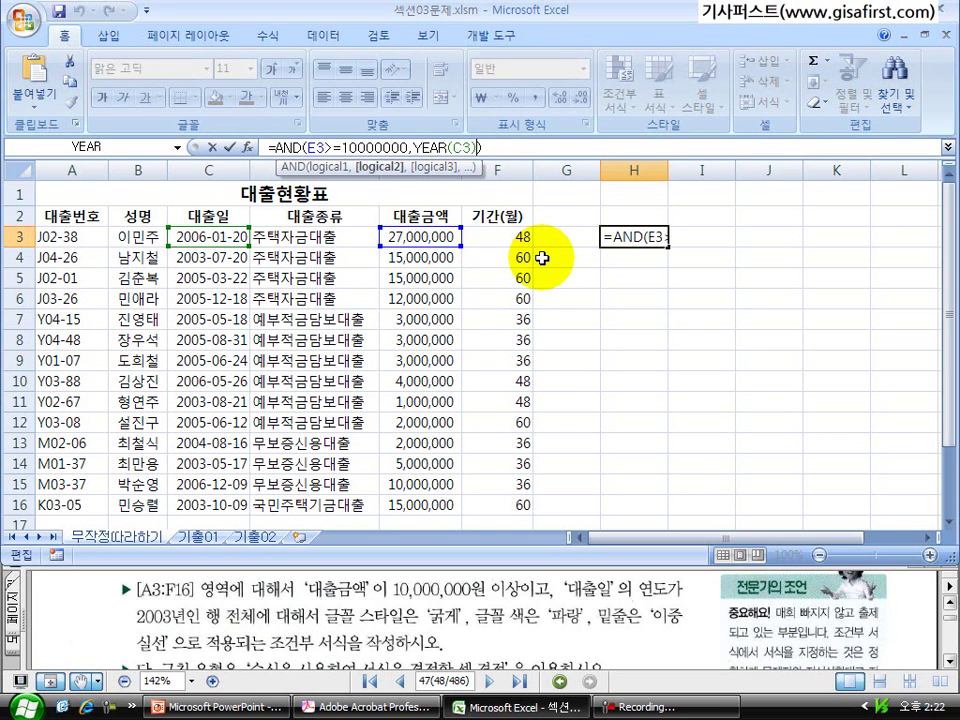
{"action": "type", "text": "=2003"}
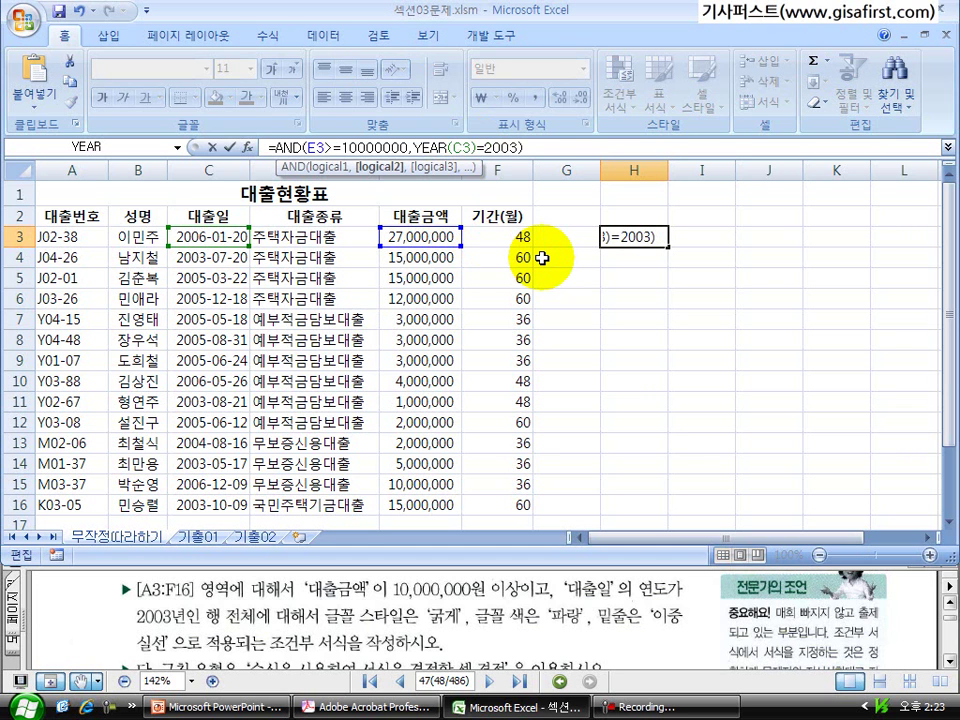
{"action": "type", "text": ")"}
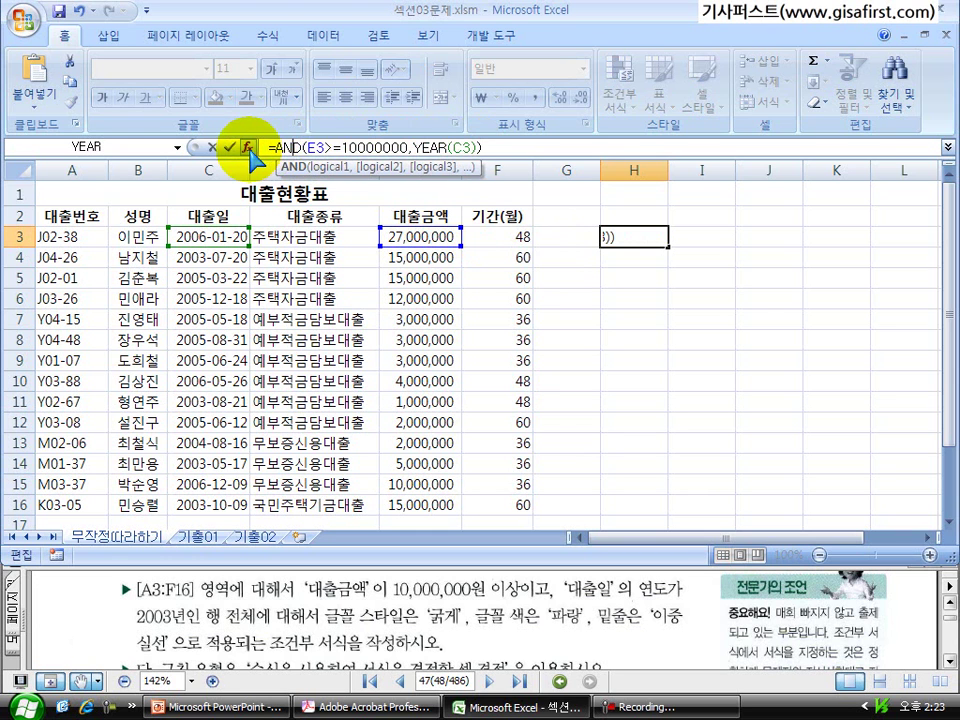
Step: Reopen the AND arguments for H3, try YEAR(C3)=2003 as the second condition, and discard the change
{"action": "left_click", "coordinate": [336, 148]}
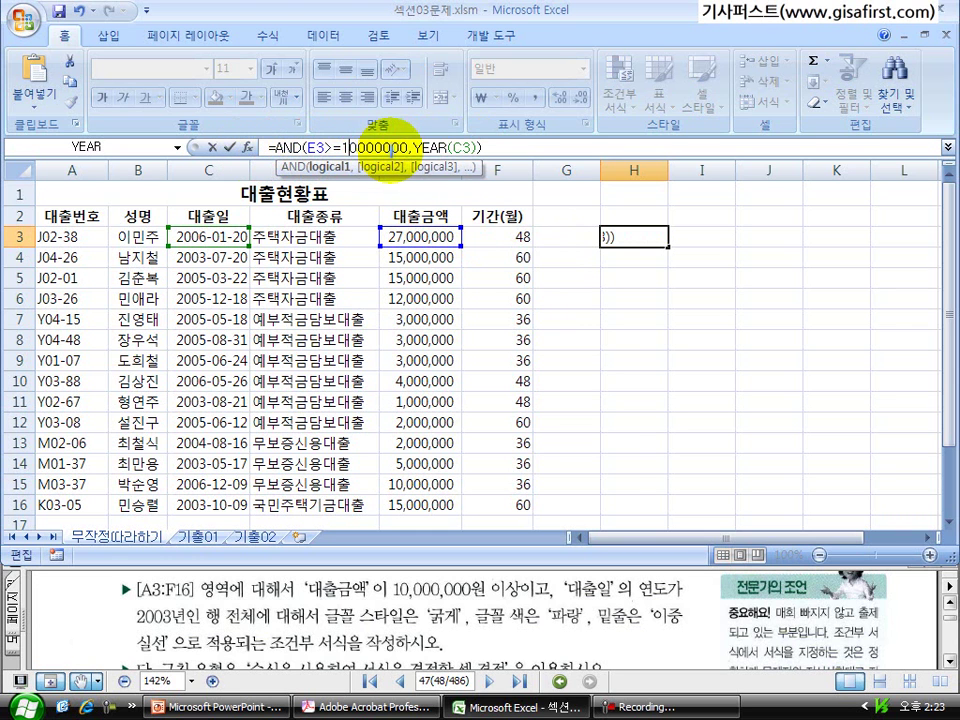
{"action": "left_click", "coordinate": [288, 148]}
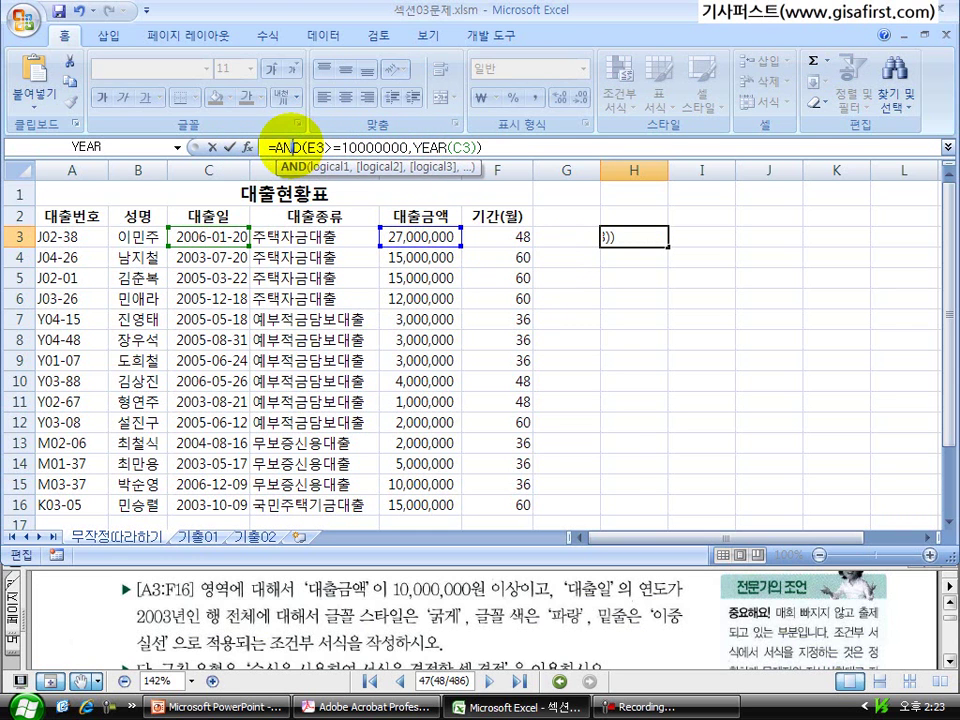
{"action": "left_click", "coordinate": [432, 148]}
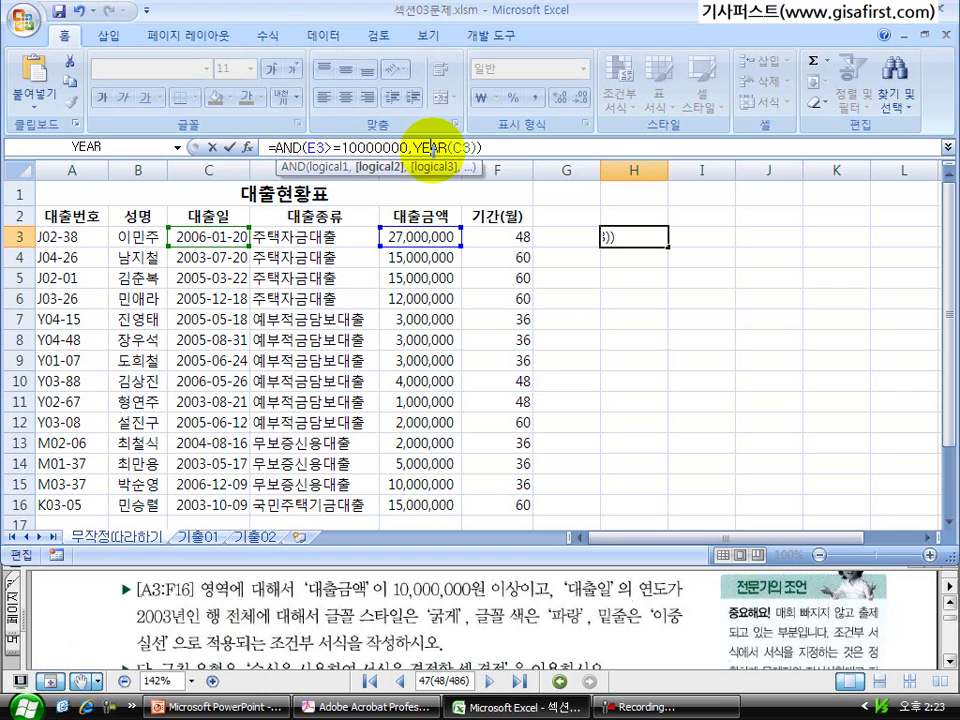
{"action": "left_click", "coordinate": [312, 148]}
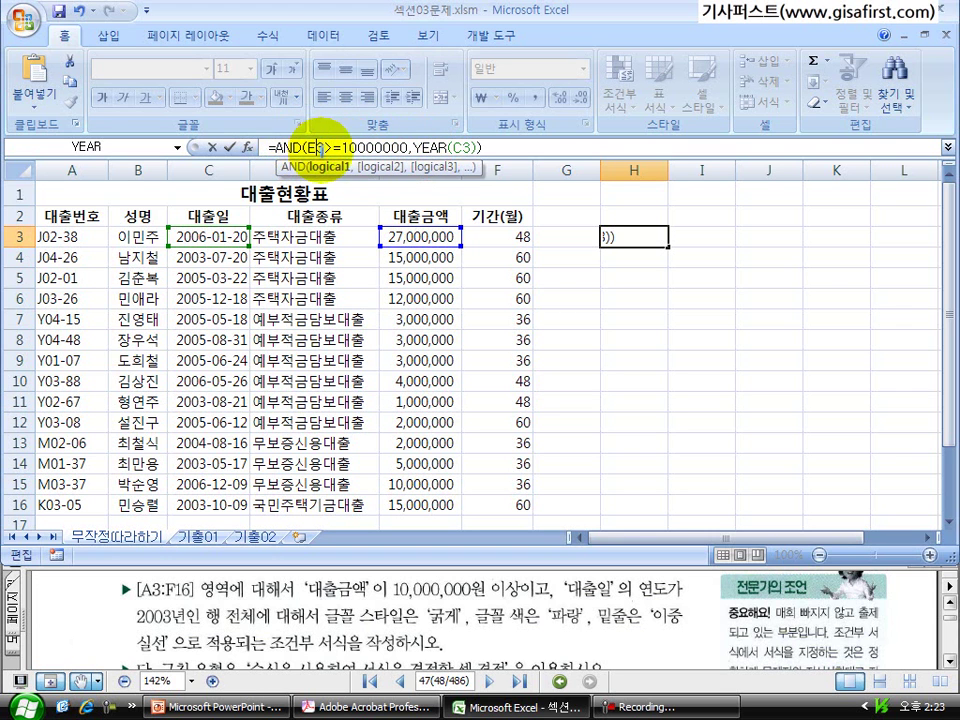
{"action": "left_click", "coordinate": [248, 147]}
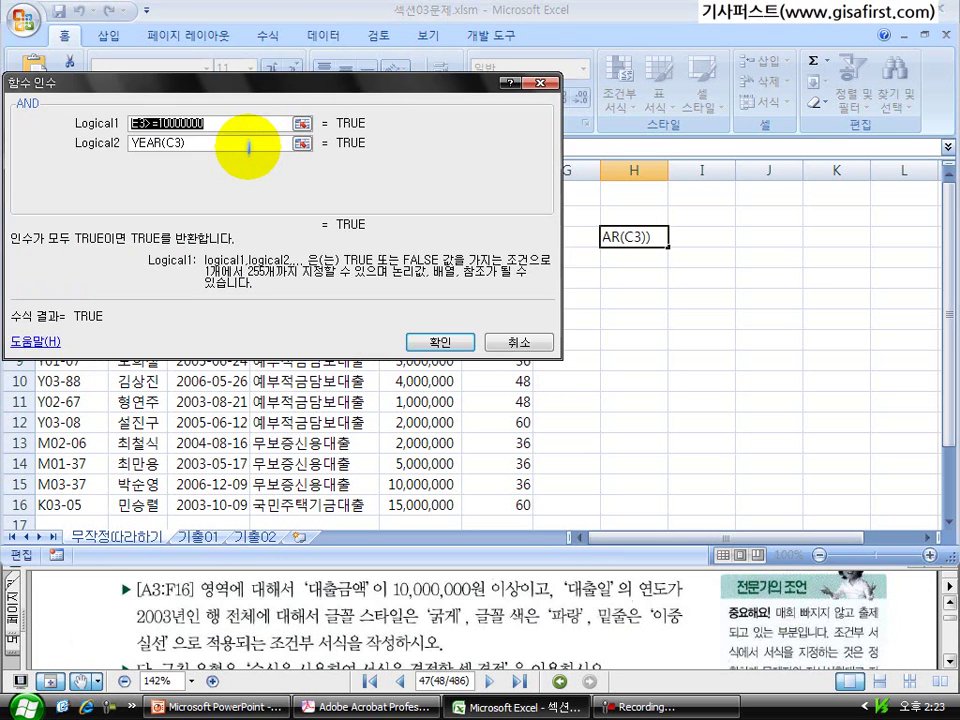
{"action": "left_click_drag", "start_coordinate": [236, 88], "coordinate": [523, 301]}
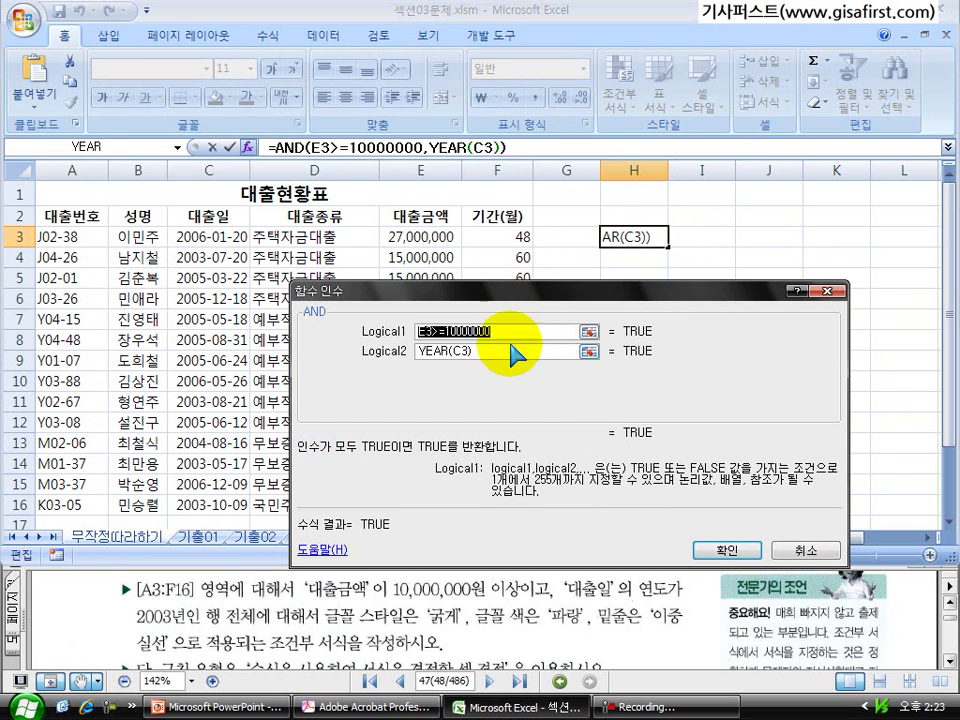
{"action": "left_click", "coordinate": [484, 353]}
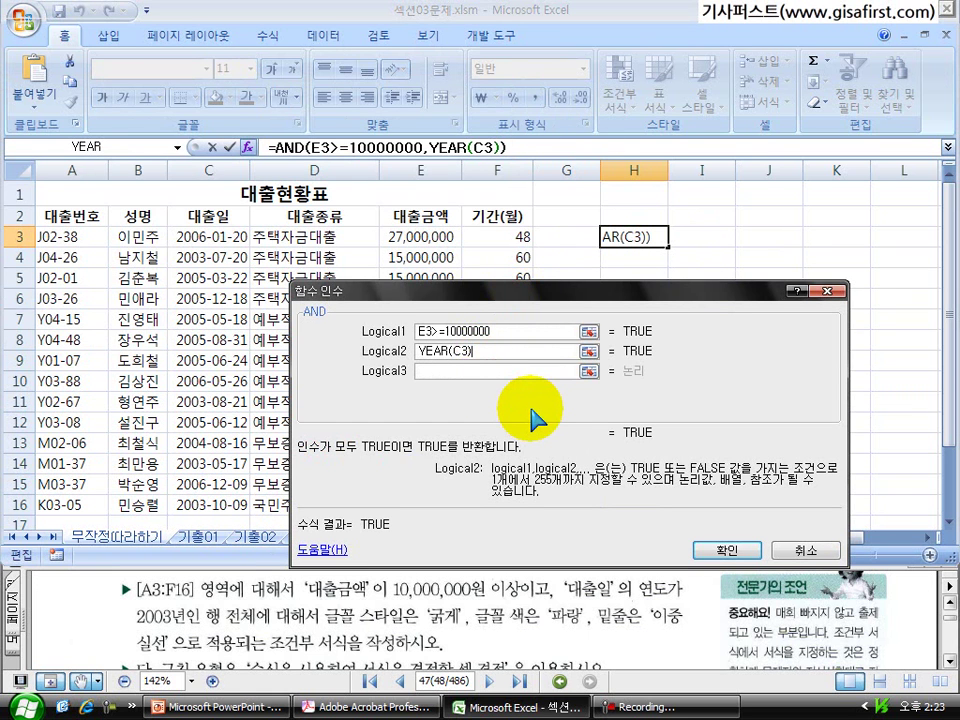
{"action": "type", "text": "="}
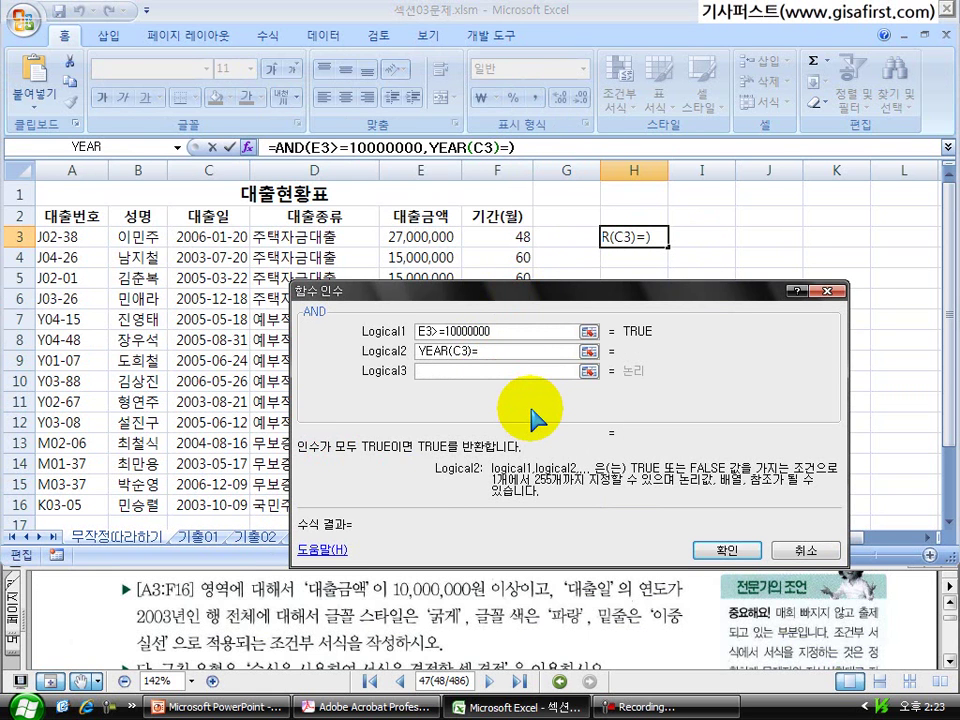
{"action": "type", "text": "2003"}
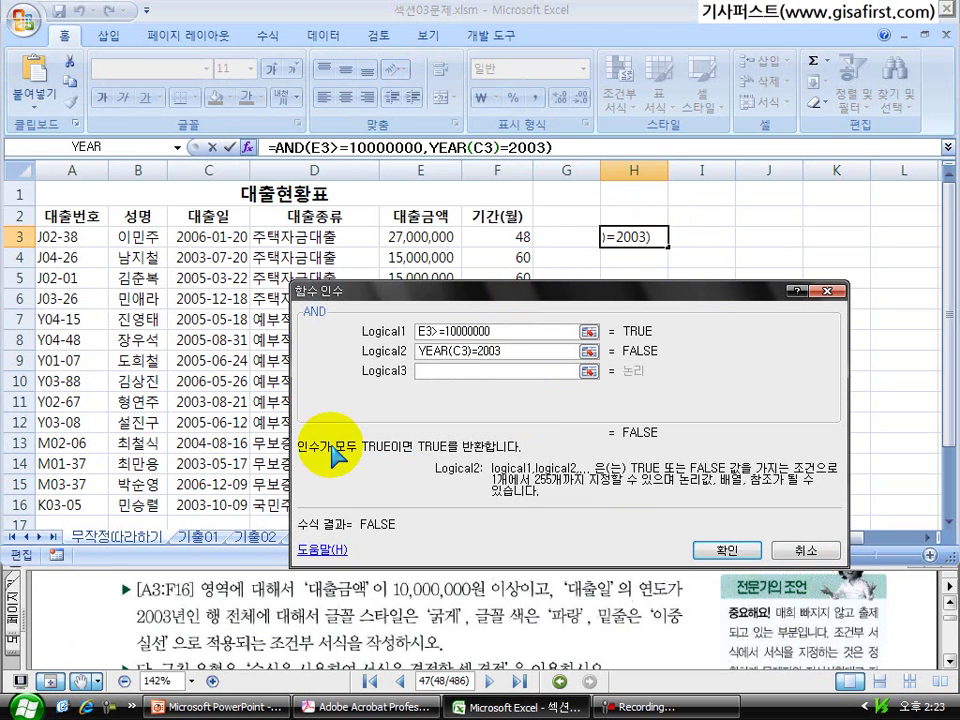
{"action": "left_click", "coordinate": [829, 291]}
Step: Examine the function arguments of YEAR and AND by switching between them within the H3 formula
{"action": "left_click", "coordinate": [368, 147]}
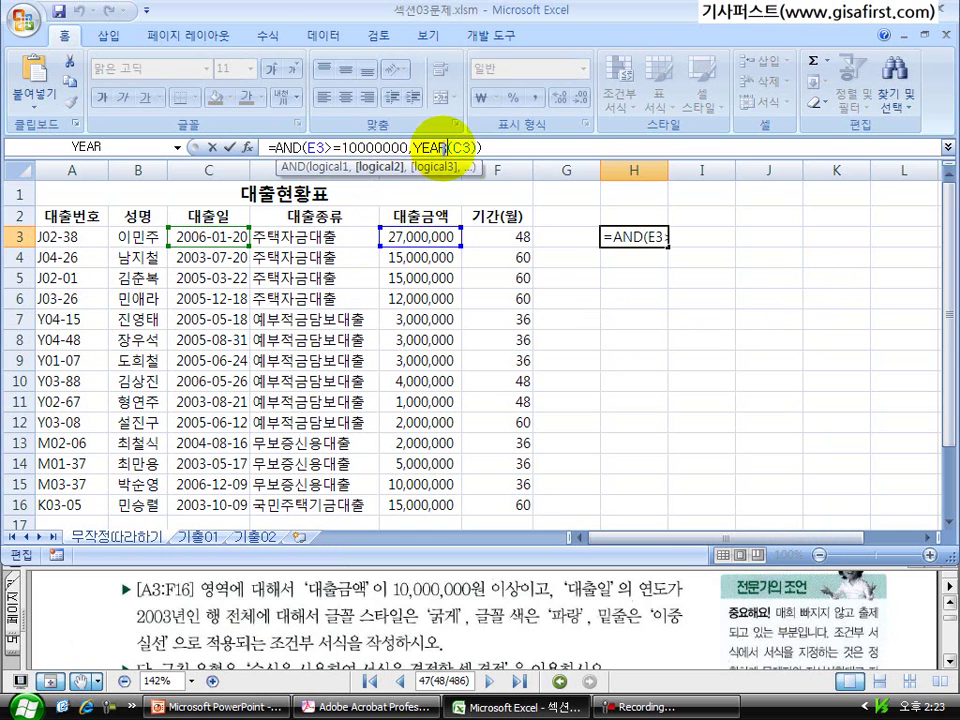
{"action": "left_click", "coordinate": [455, 147]}
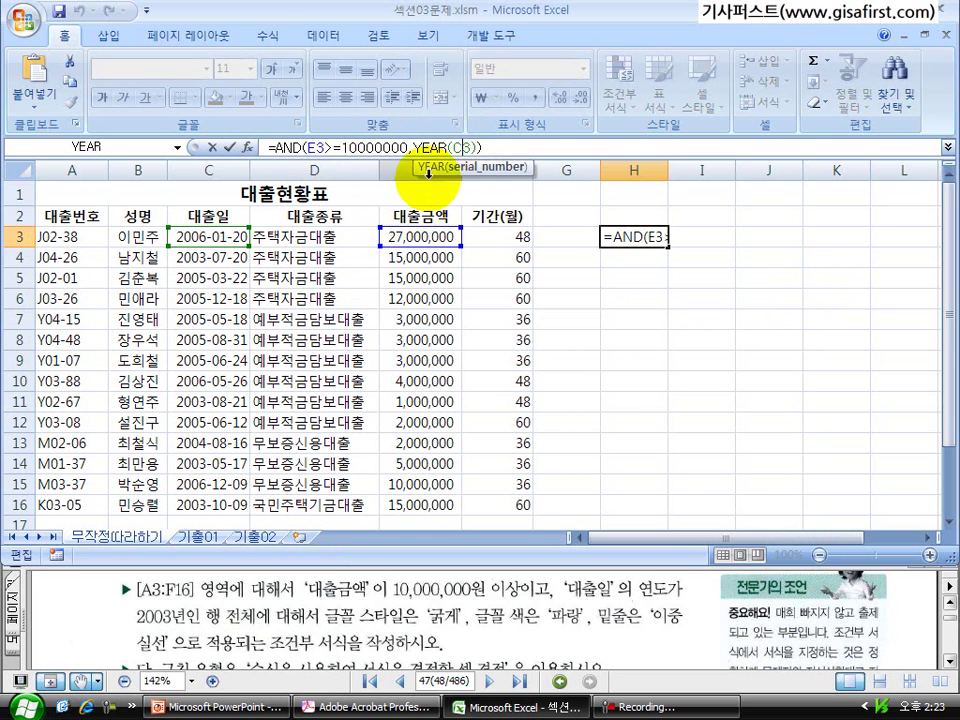
{"action": "left_click", "coordinate": [247, 150]}
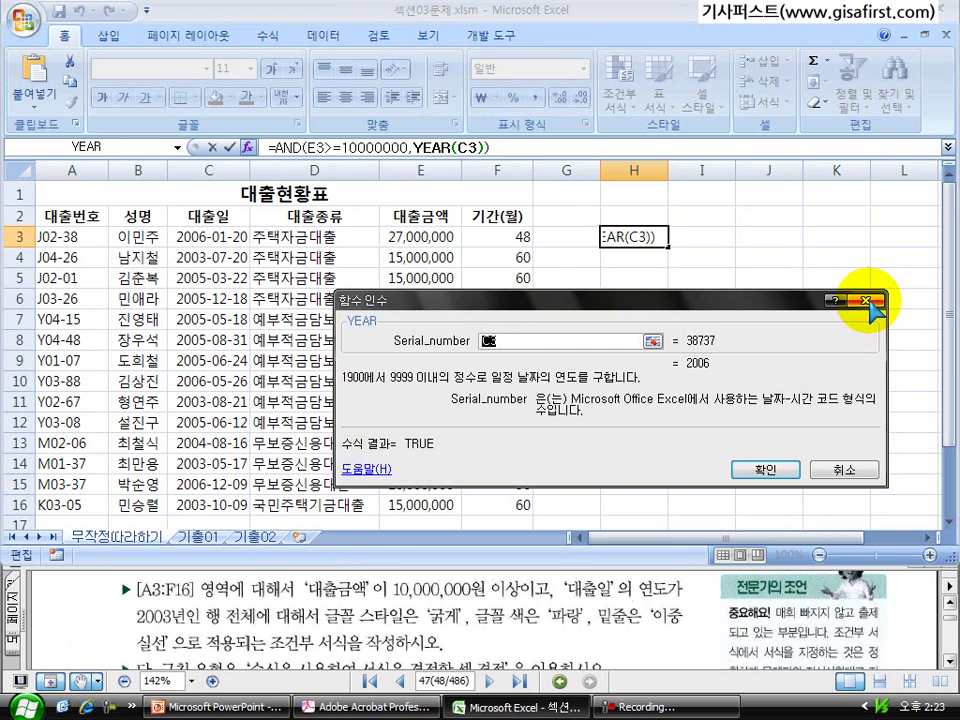
{"action": "left_click", "coordinate": [285, 147]}
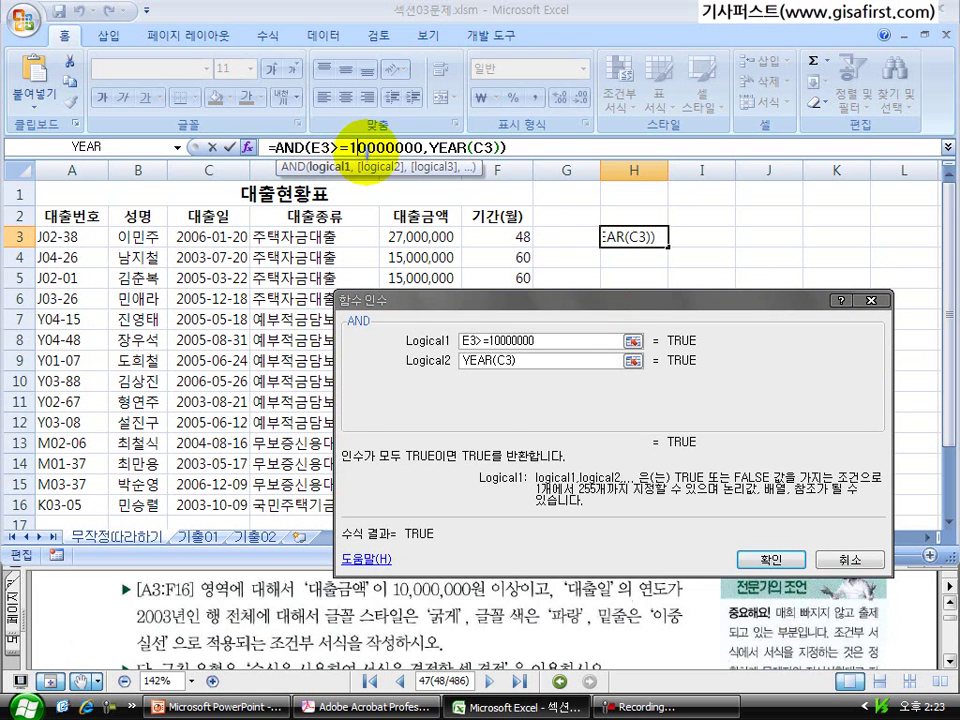
{"action": "left_click", "coordinate": [394, 147]}
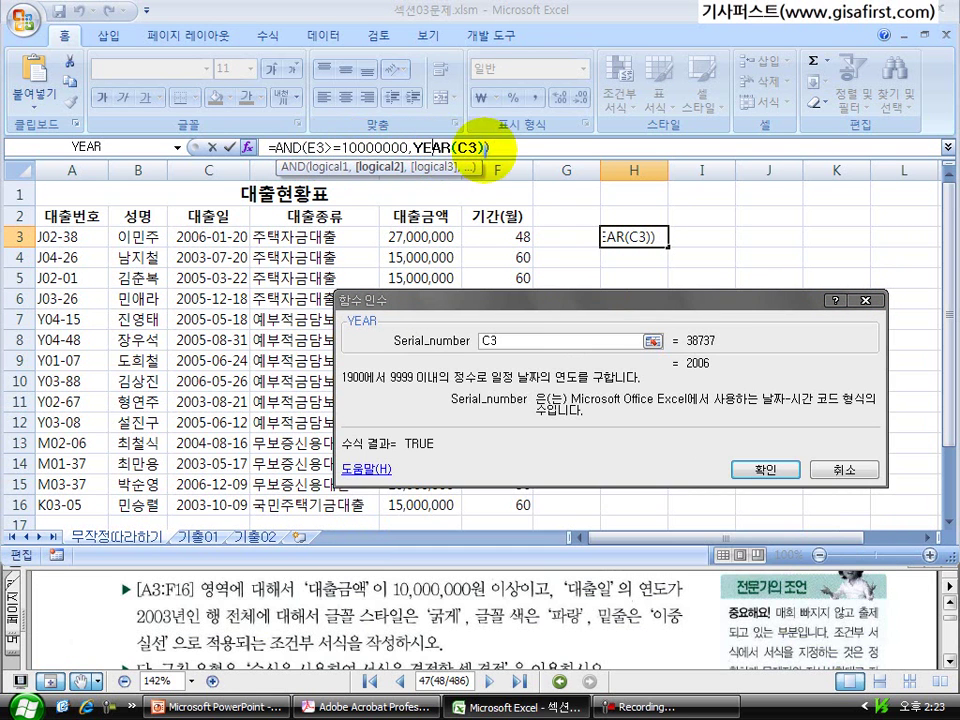
{"action": "left_click", "coordinate": [348, 148]}
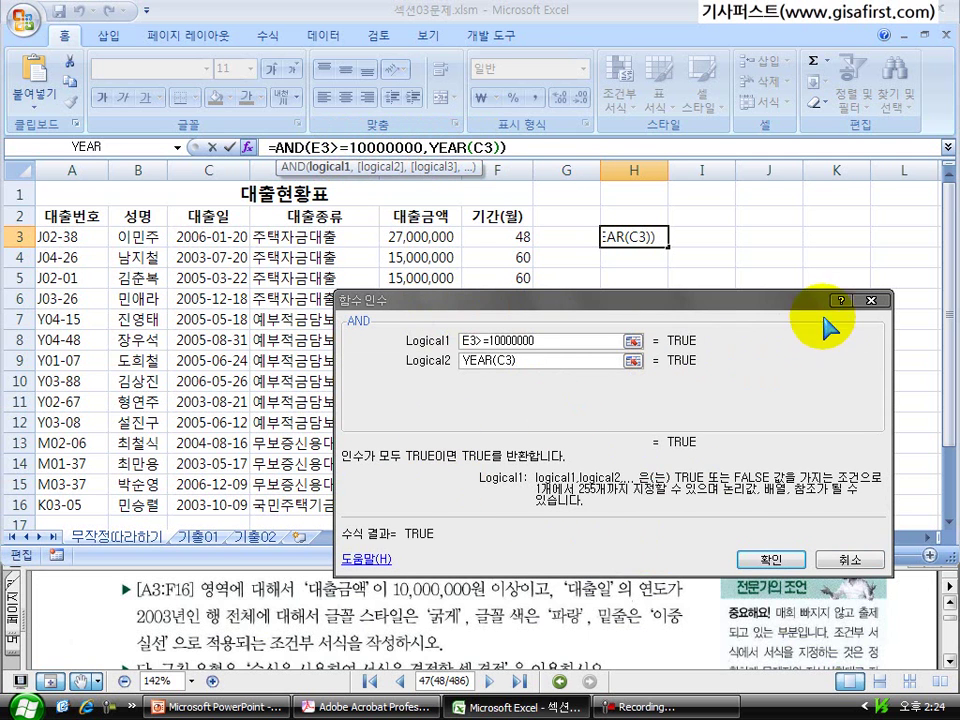
{"action": "key", "text": "Return"}
Step: Complete the H3 formula as =AND(E3>=10000000,YEAR(C3)=2003)
{"action": "left_click", "coordinate": [480, 147]}
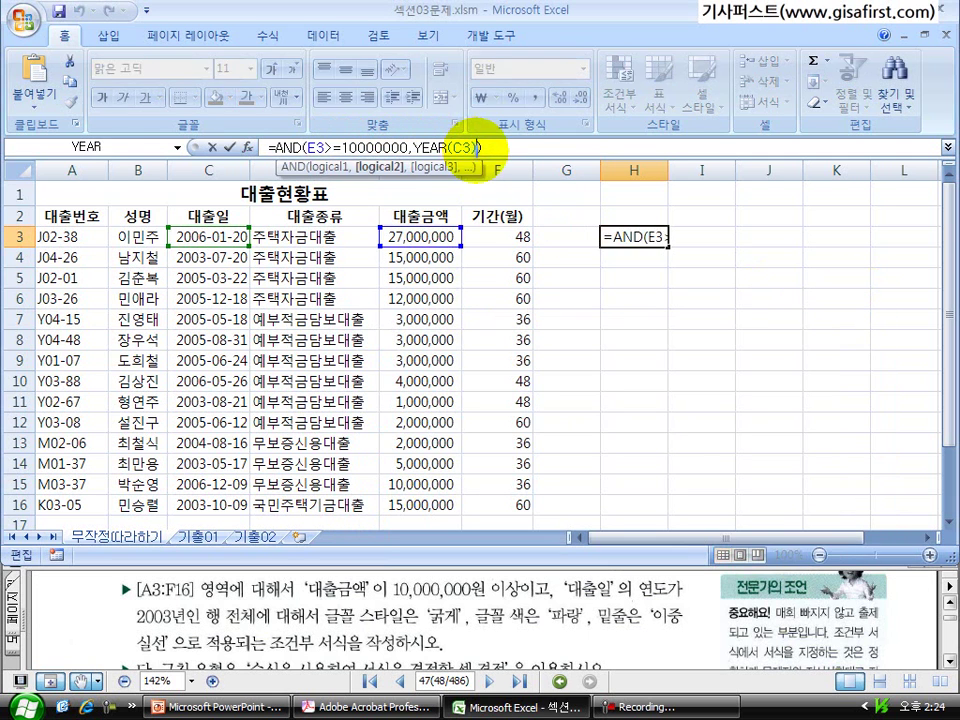
{"action": "type", "text": "="}
{"action": "type", "text": "2003"}
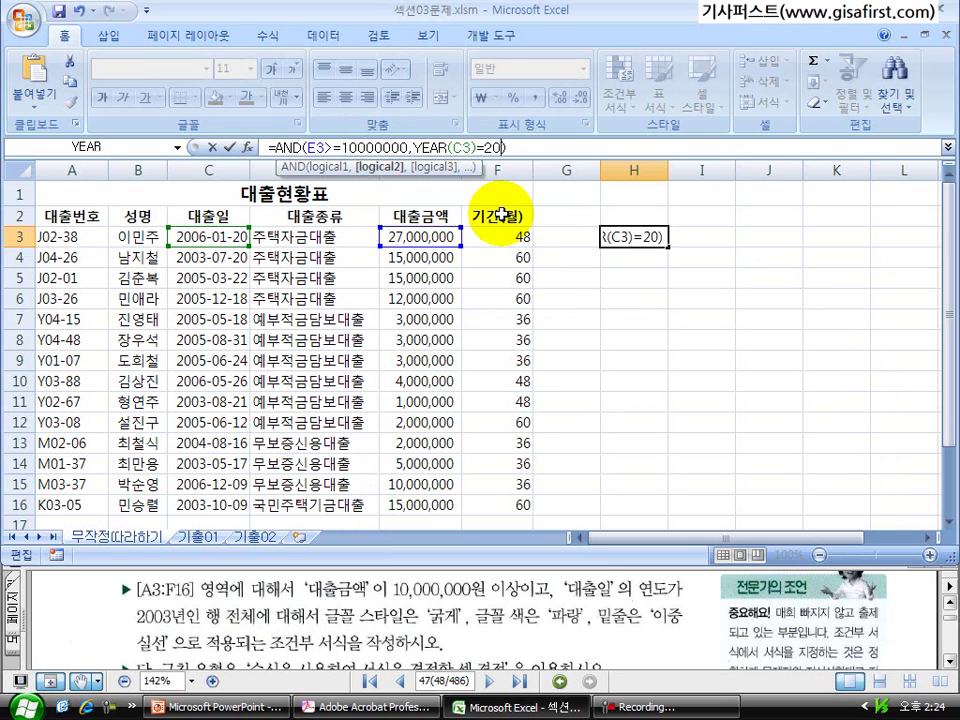
{"action": "key", "text": "Return"}
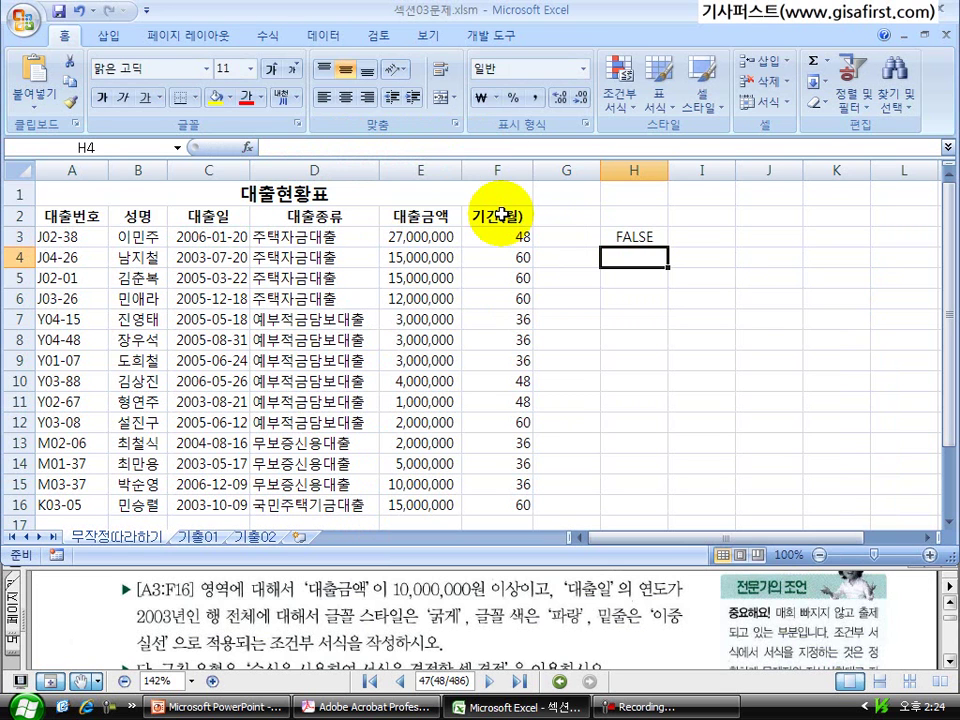
Step: Check the H3 formula against row 3's loan date in C3 and loan amount in E3
{"action": "left_click", "coordinate": [630, 238]}
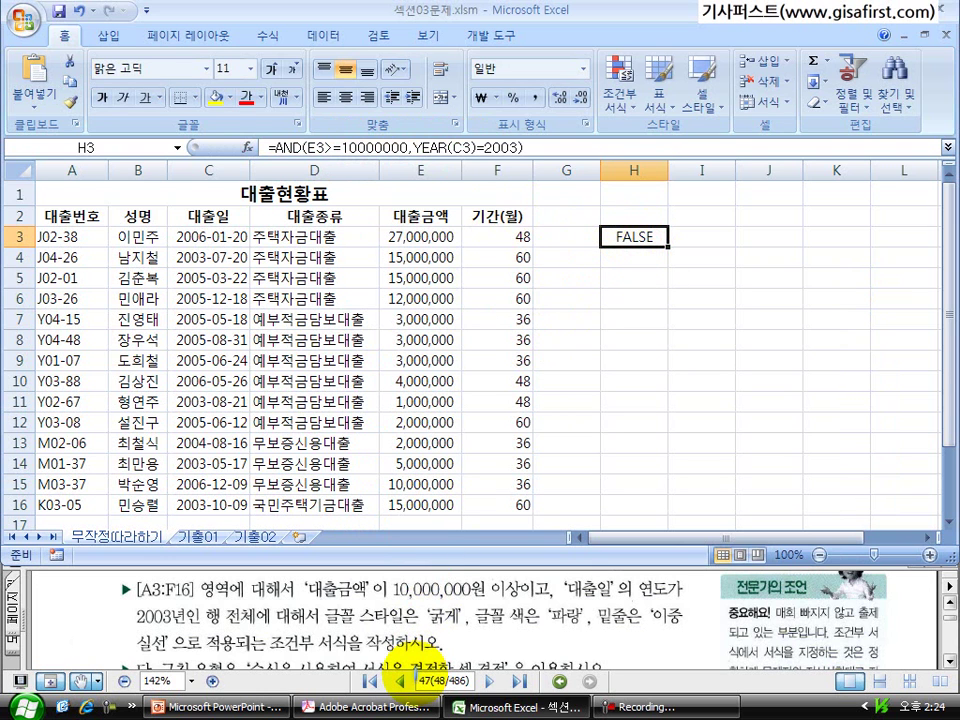
{"action": "double_click", "coordinate": [637, 241]}
{"action": "left_click", "coordinate": [637, 238]}
{"action": "double_click", "coordinate": [640, 240]}
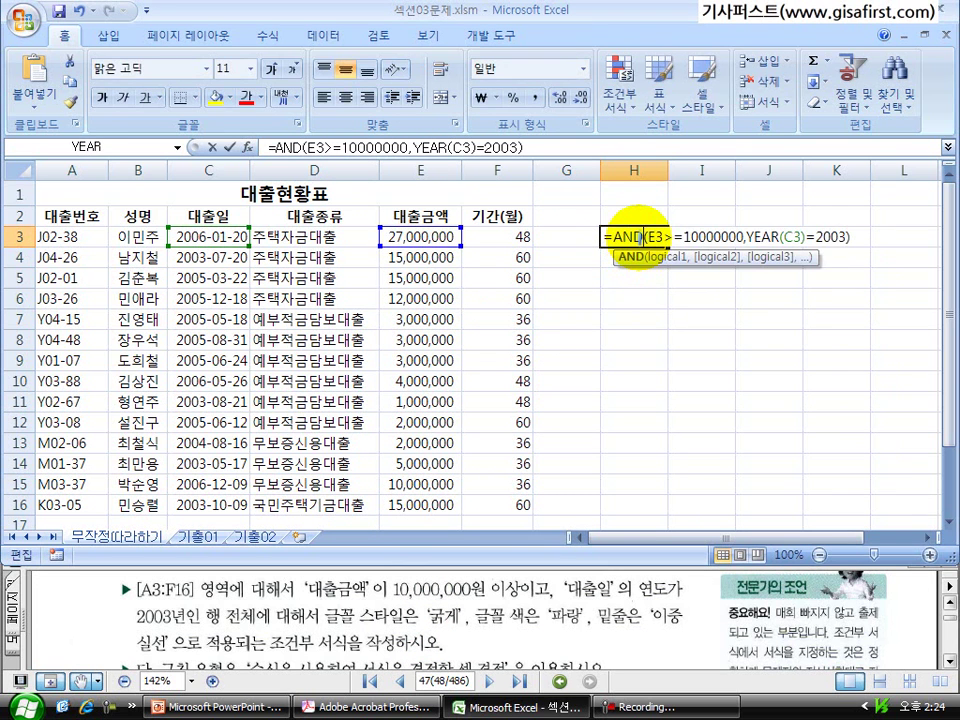
{"action": "key", "text": "Escape"}
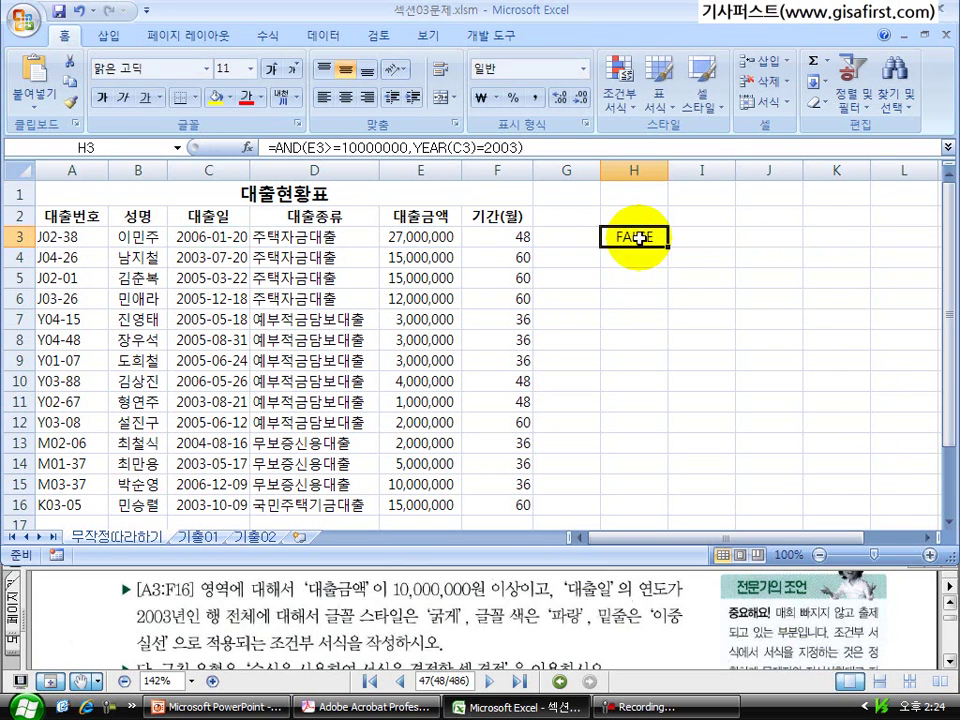
{"action": "left_click", "coordinate": [18, 237]}
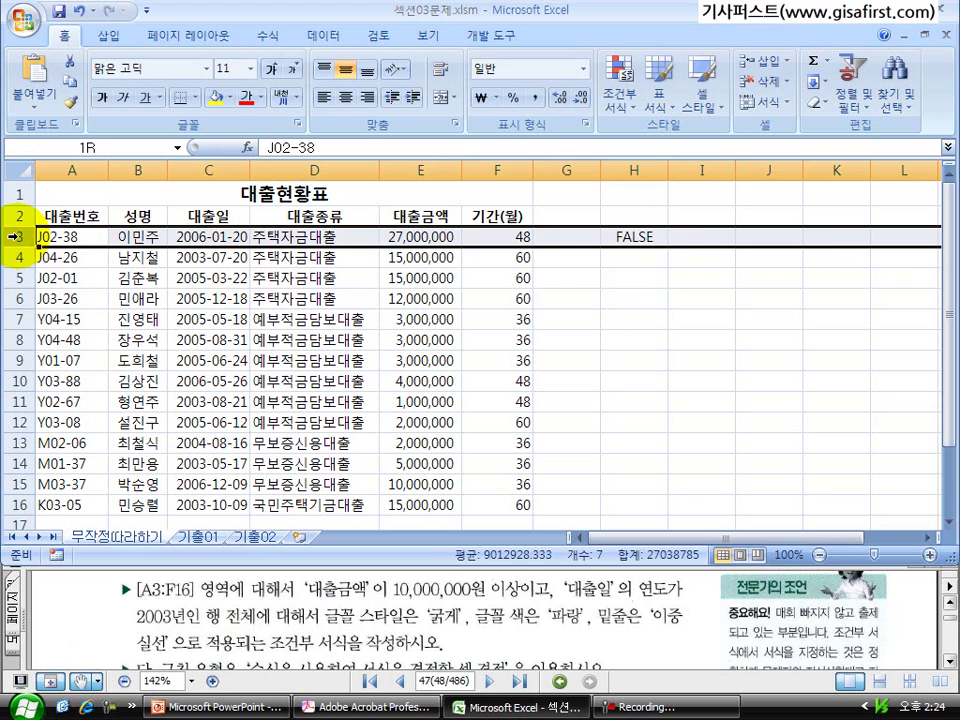
{"action": "left_click", "coordinate": [193, 240]}
{"action": "left_click", "coordinate": [426, 239]}
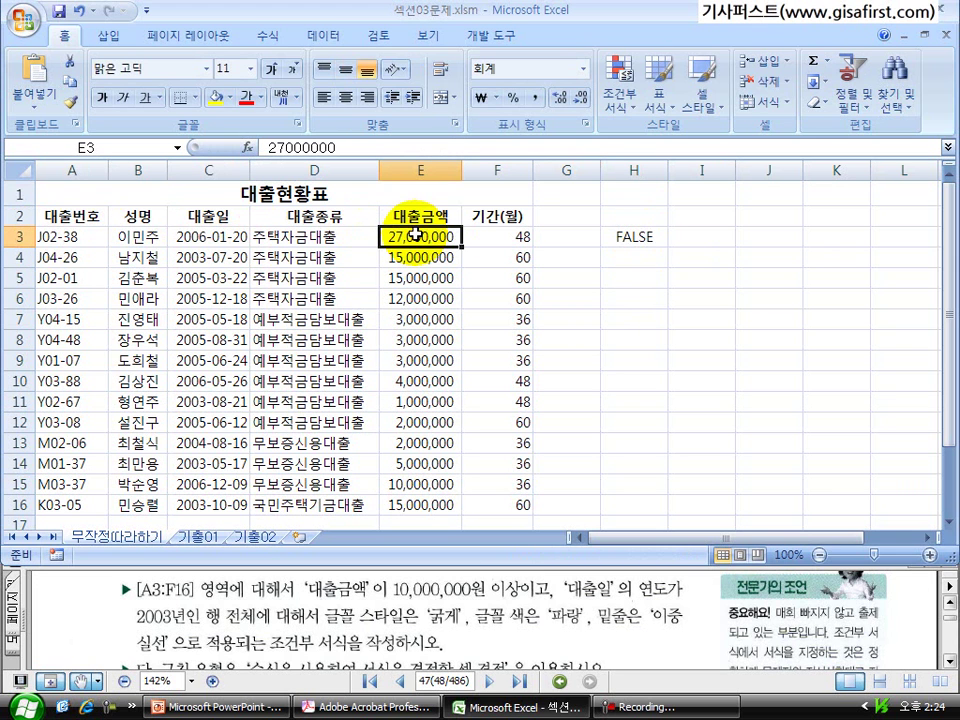
Step: Fill the H3 test formula down through H16
{"action": "left_click", "coordinate": [626, 237]}
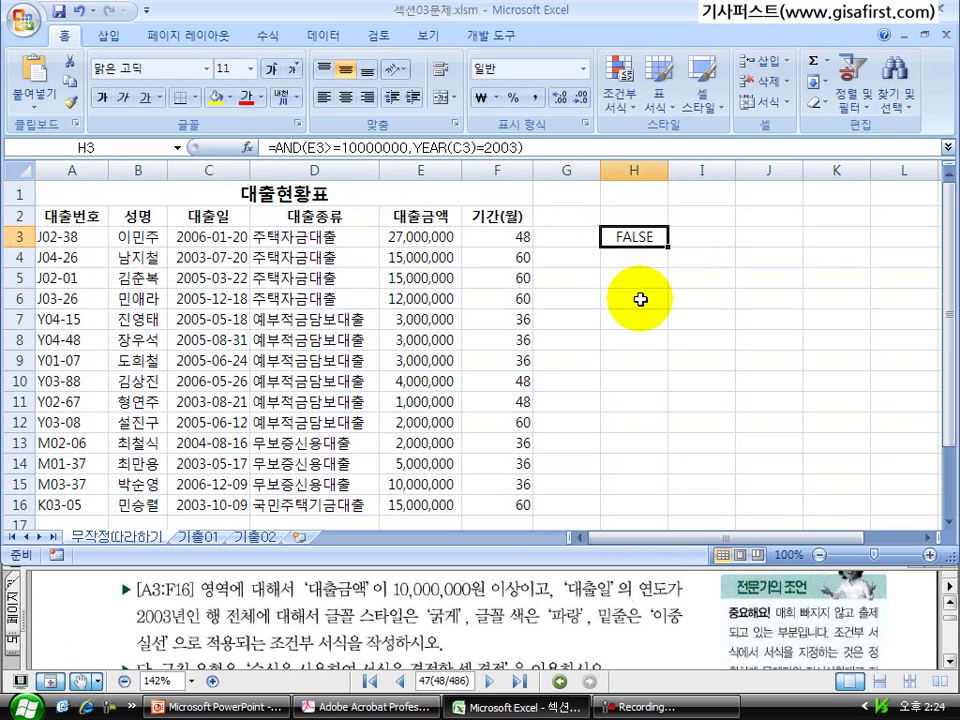
{"action": "left_click_drag", "start_coordinate": [667, 247], "coordinate": [677, 507]}
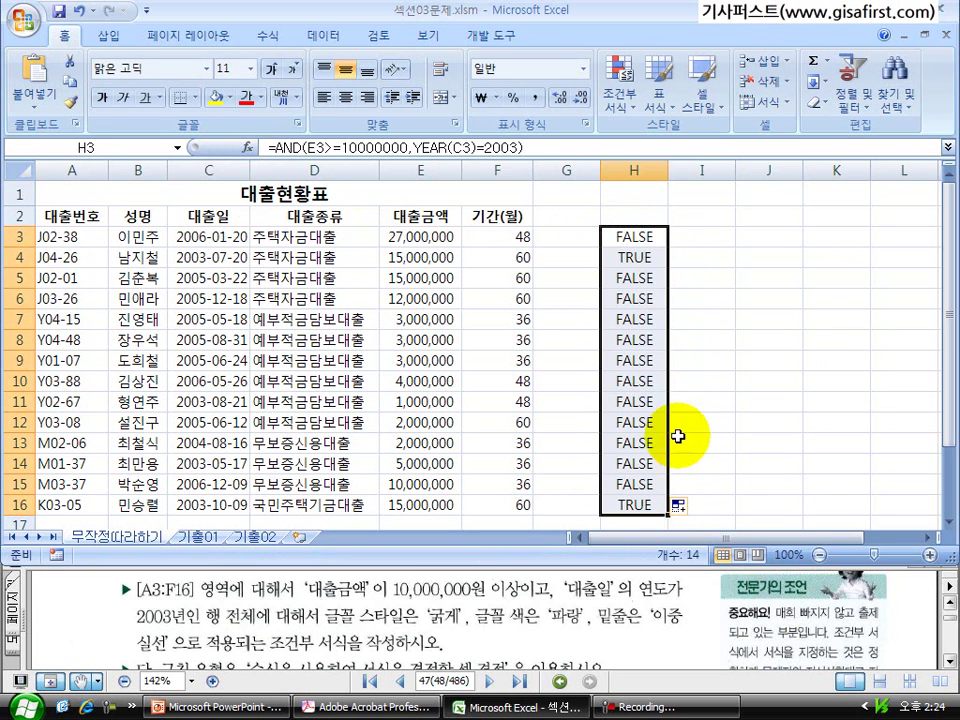
Step: Compare the test formulas in H4 and H16 with the loan data in rows 4 and 16
{"action": "left_click", "coordinate": [645, 259]}
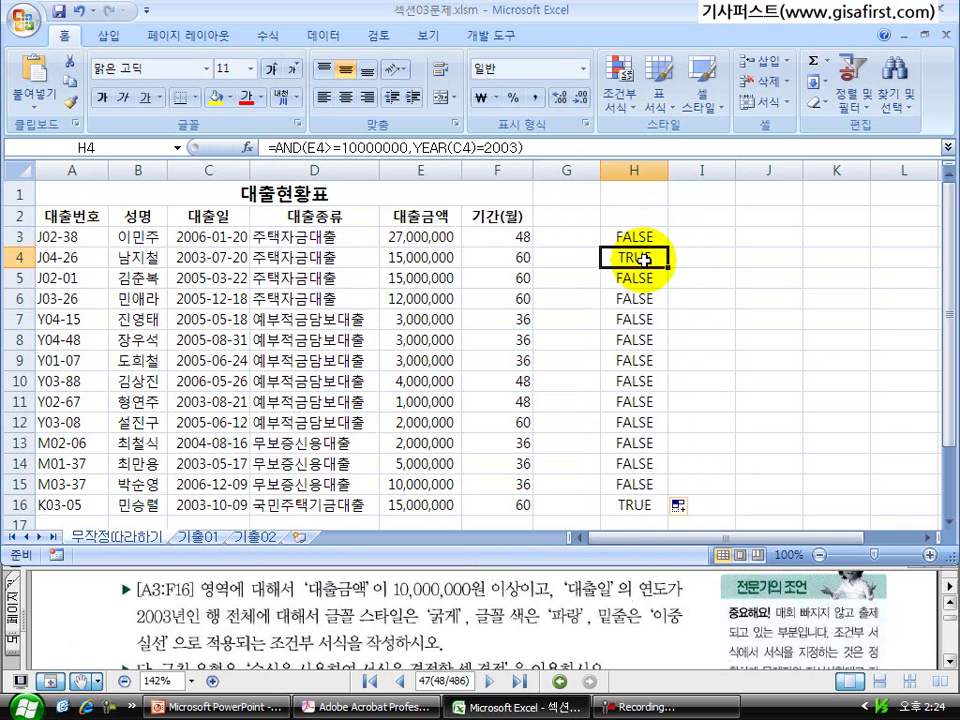
{"action": "left_click", "coordinate": [17, 257]}
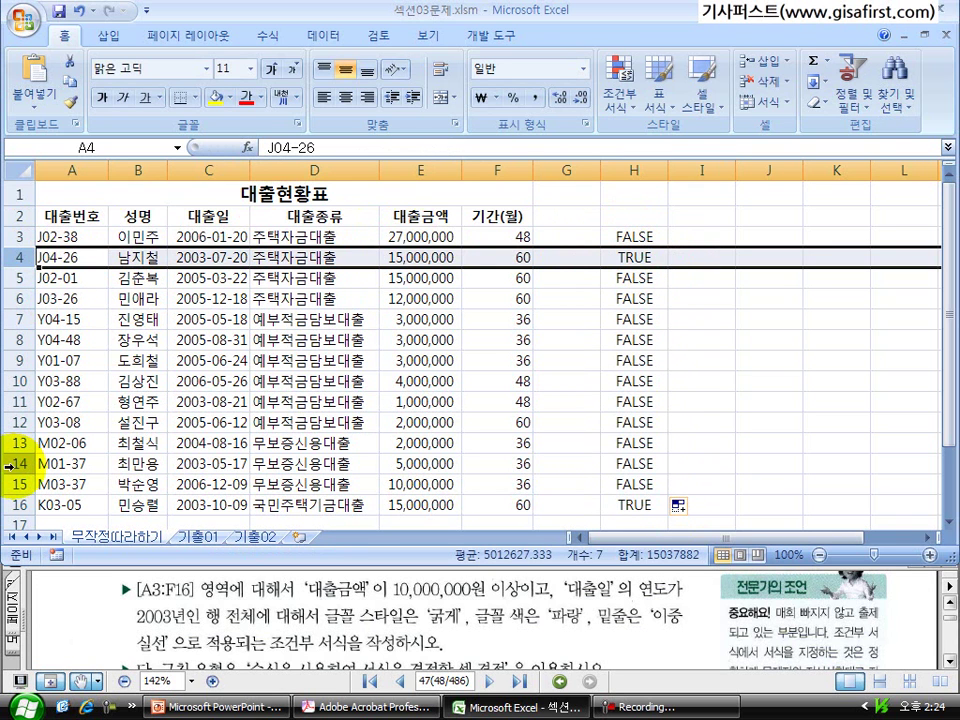
{"action": "left_click", "coordinate": [15, 505]}
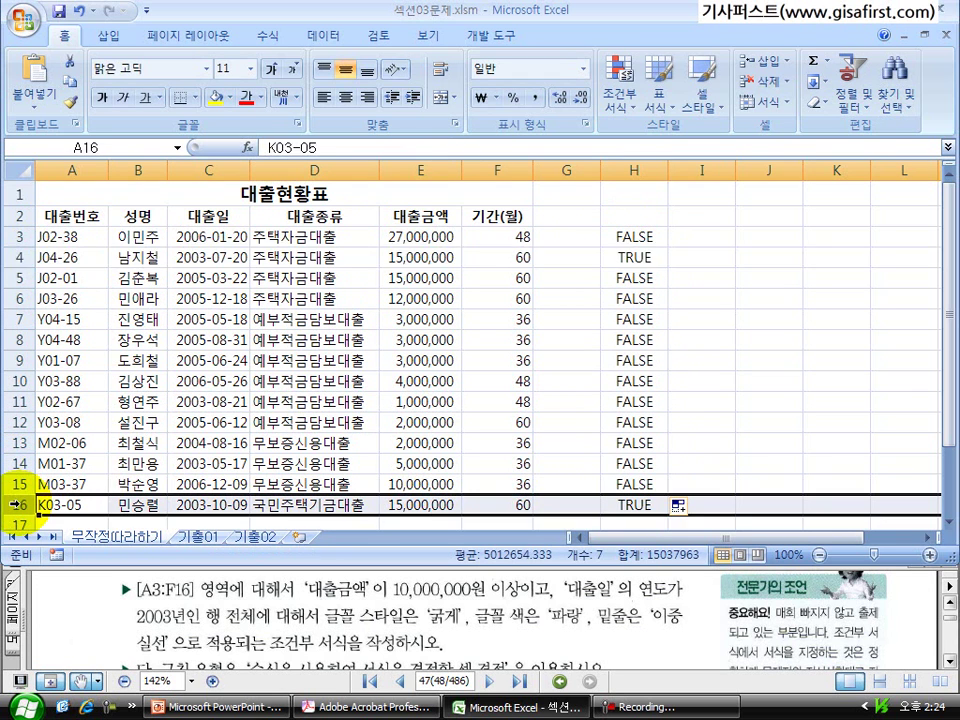
{"action": "left_click", "coordinate": [630, 258]}
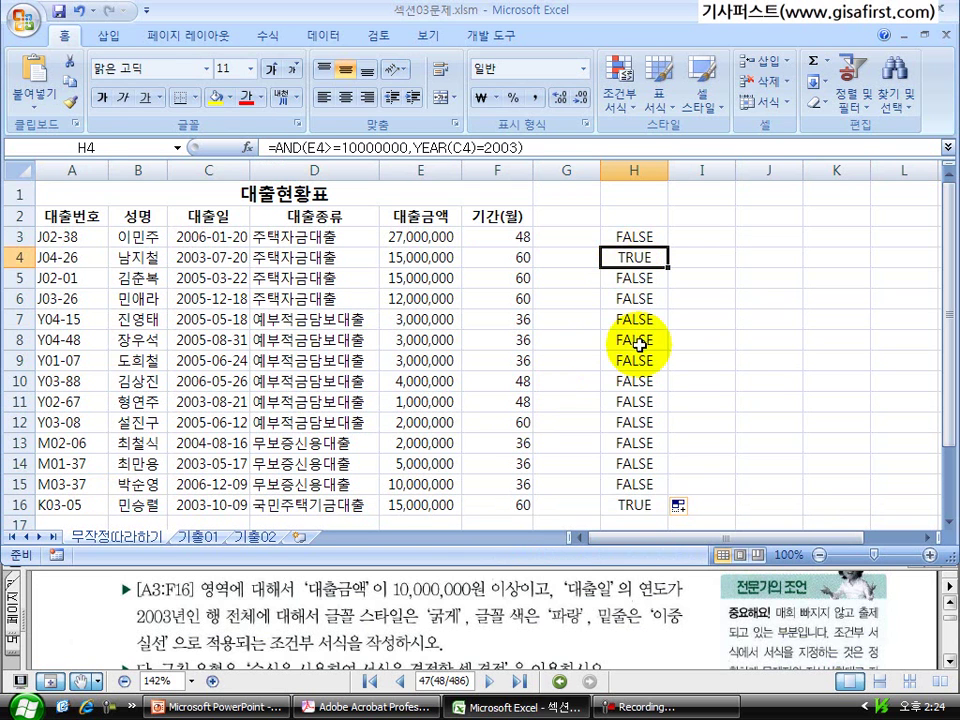
{"action": "left_click", "coordinate": [634, 505]}
{"action": "left_click", "coordinate": [634, 258]}
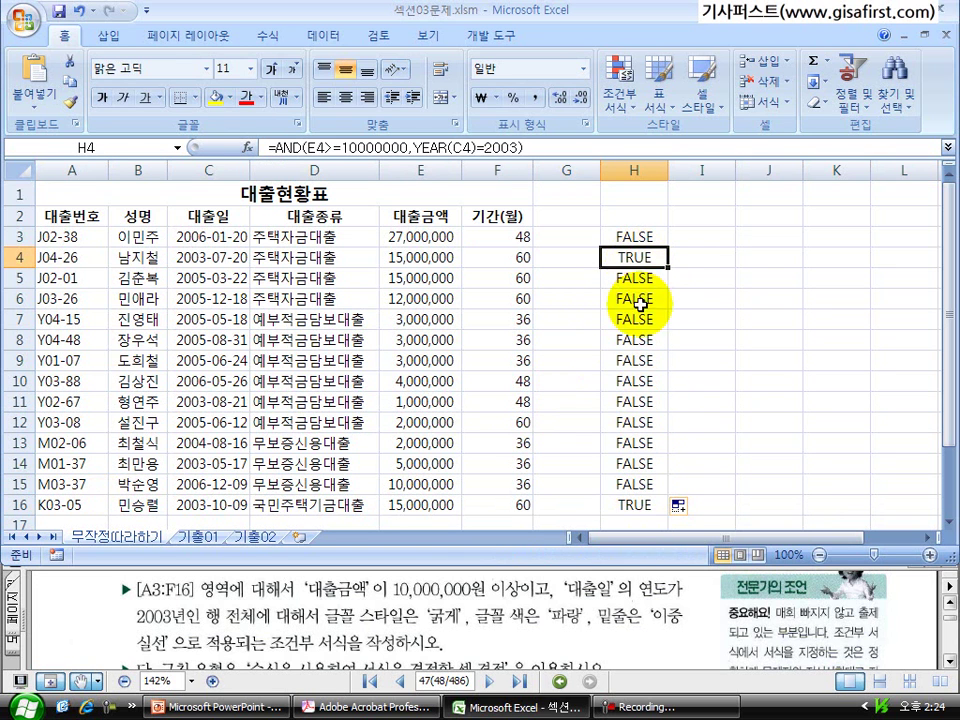
{"action": "left_click", "coordinate": [625, 503]}
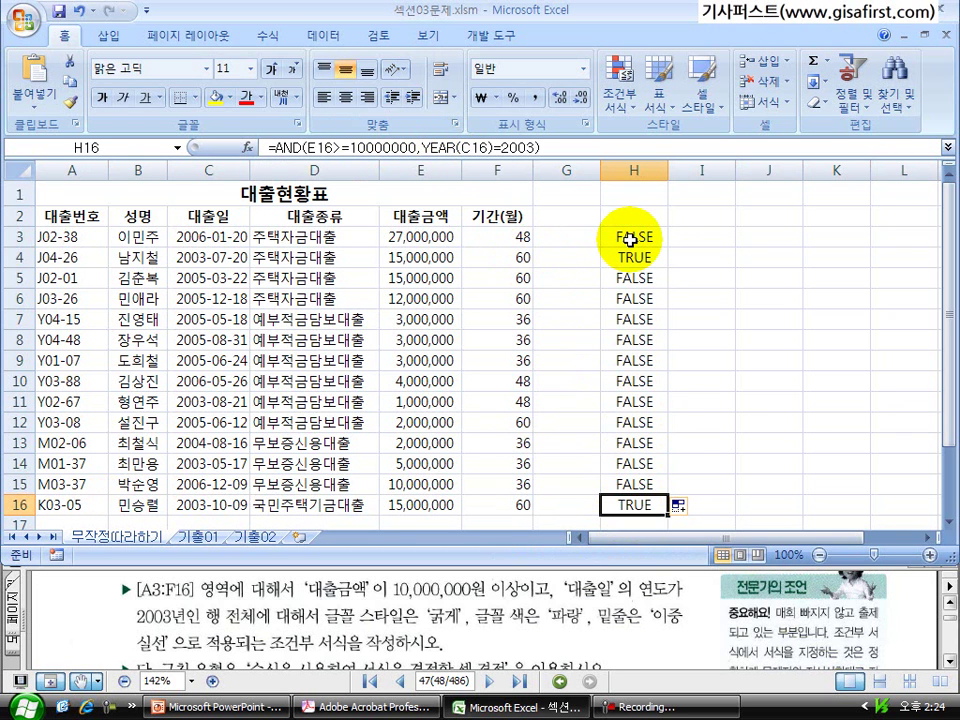
Step: Examine the loan records in A4:F4 and A16:F16 that meet the test condition
{"action": "left_click_drag", "start_coordinate": [86, 257], "coordinate": [451, 256]}
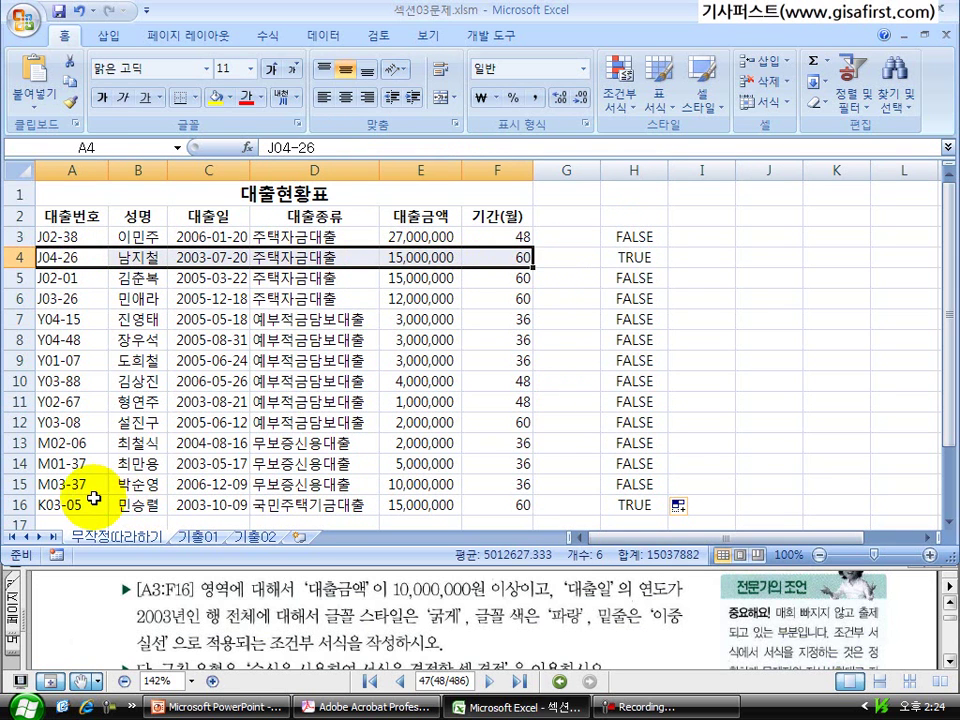
{"action": "left_click_drag", "start_coordinate": [75, 505], "coordinate": [130, 497]}
{"action": "left_click_drag", "start_coordinate": [62, 257], "coordinate": [483, 268]}
{"action": "left_click_drag", "start_coordinate": [45, 505], "coordinate": [489, 505]}
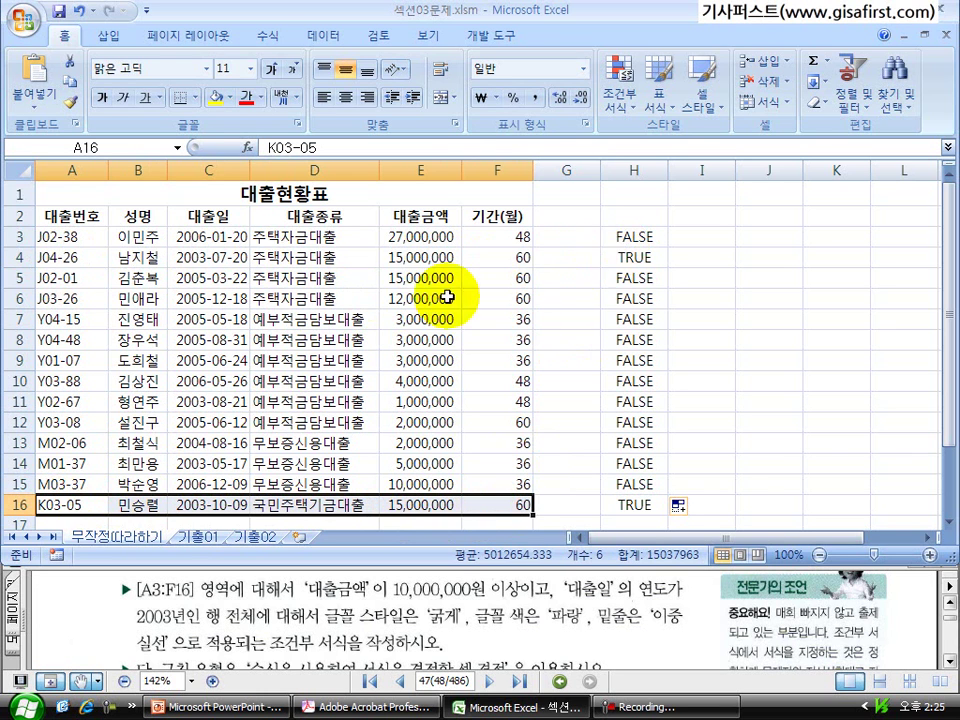
Step: Copy the complete formula text from H3 without changing the cell
{"action": "left_click", "coordinate": [627, 238]}
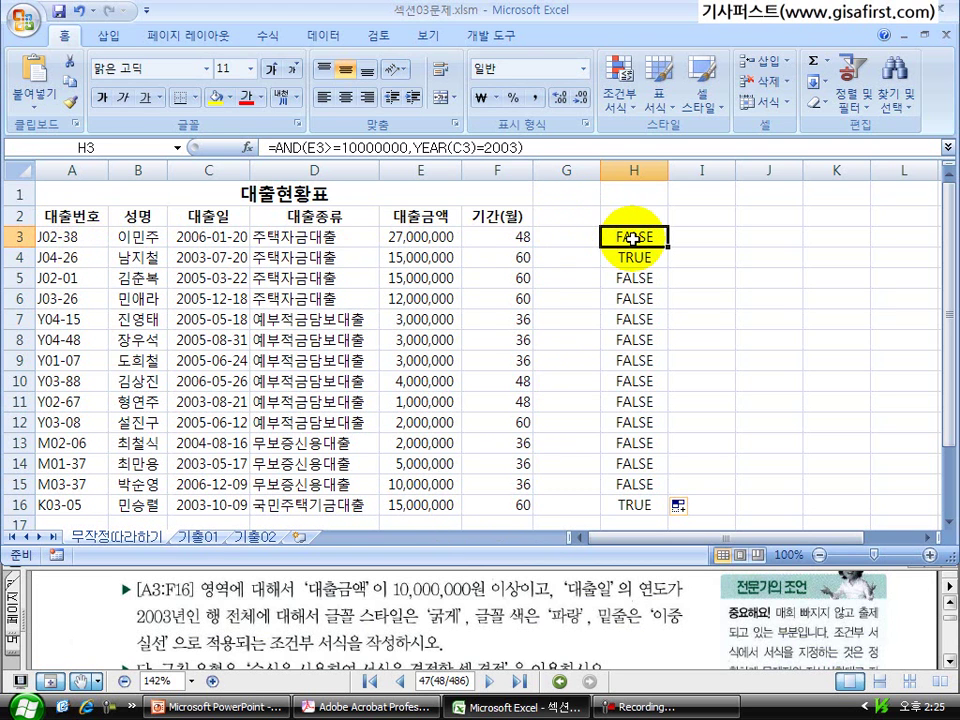
{"action": "left_click", "coordinate": [553, 148]}
{"action": "left_click_drag", "start_coordinate": [317, 148], "coordinate": [246, 192]}
{"action": "key", "text": "ctrl+c"}
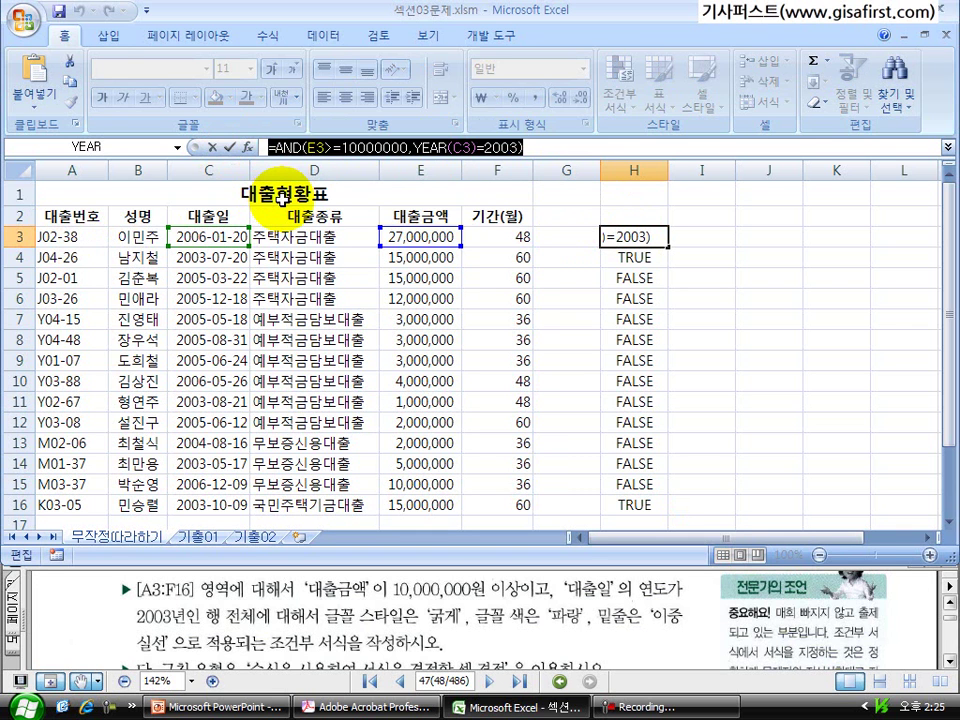
{"action": "key", "text": "Escape"}
Step: Start a formula-based conditional formatting rule for A3:F16 with the formula =AND($E3>=10000000,YEAR($C3)=2003)
{"action": "left_click_drag", "start_coordinate": [102, 240], "coordinate": [486, 504]}
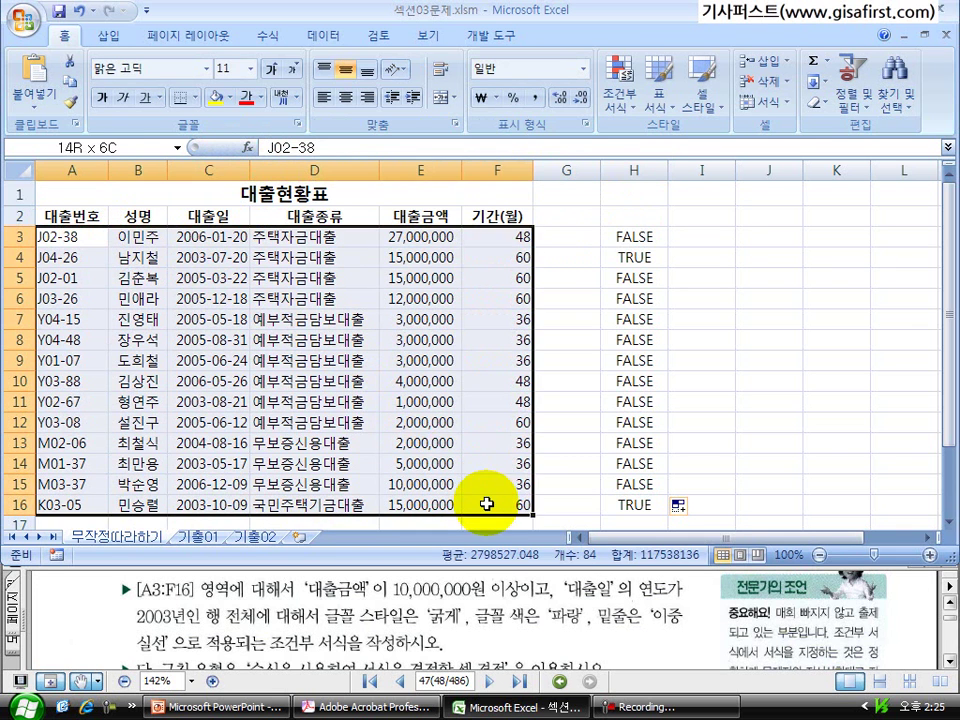
{"action": "left_click", "coordinate": [618, 92]}
{"action": "left_click", "coordinate": [705, 337]}
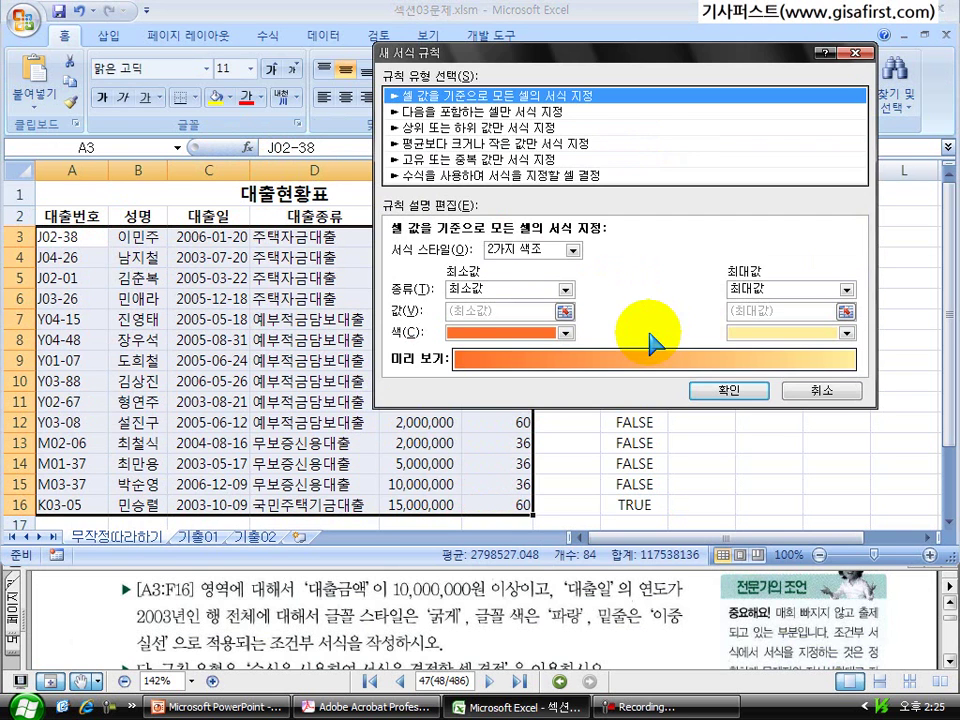
{"action": "left_click", "coordinate": [485, 176]}
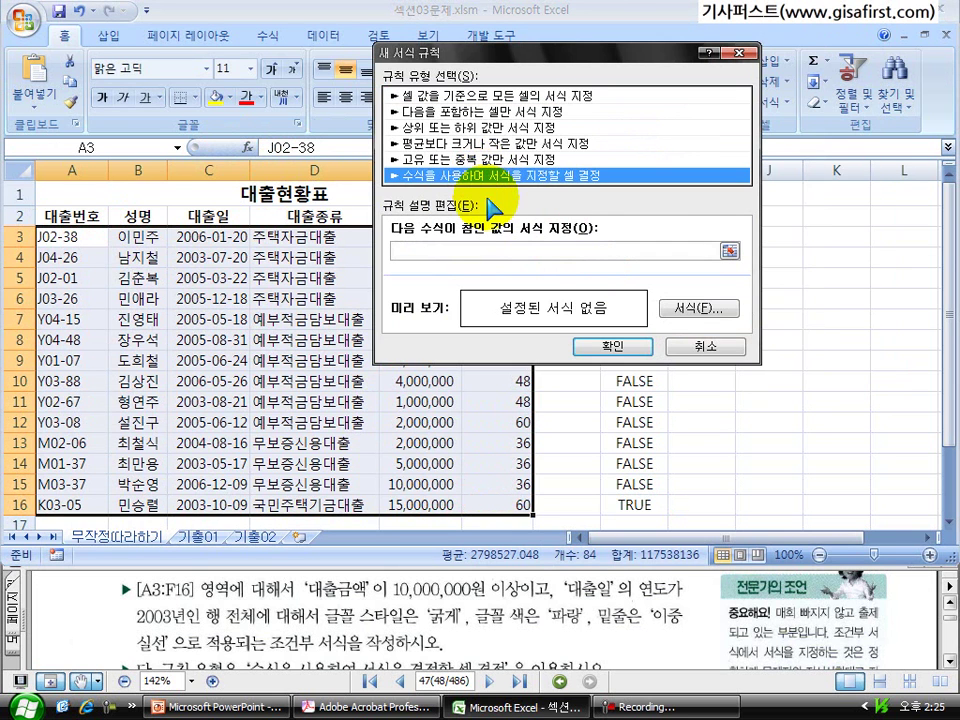
{"action": "left_click", "coordinate": [465, 251]}
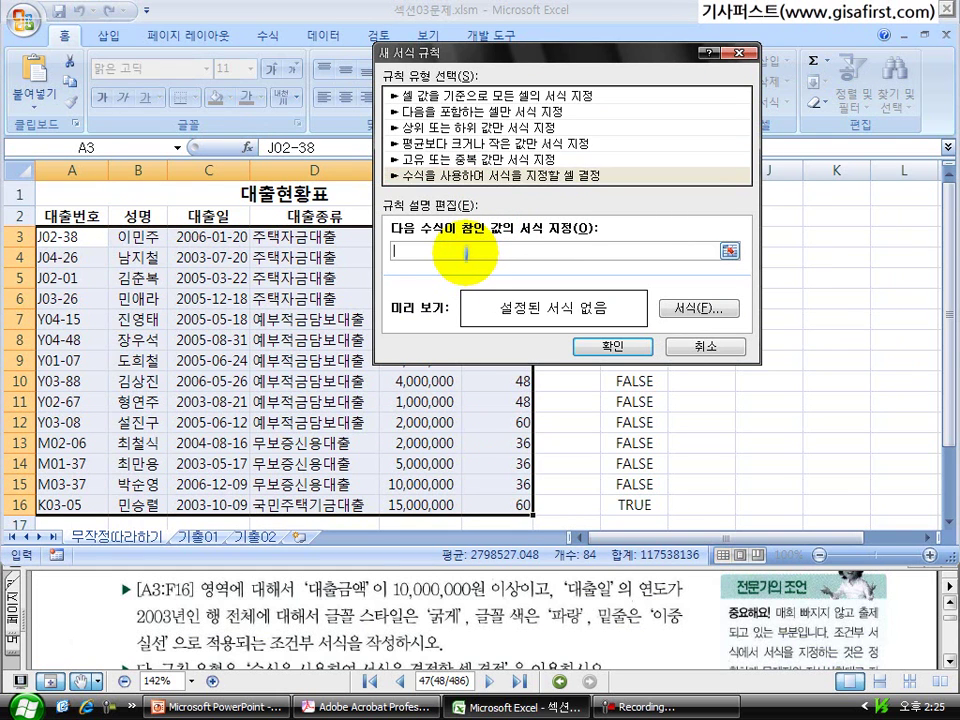
{"action": "key", "text": "ctrl+v"}
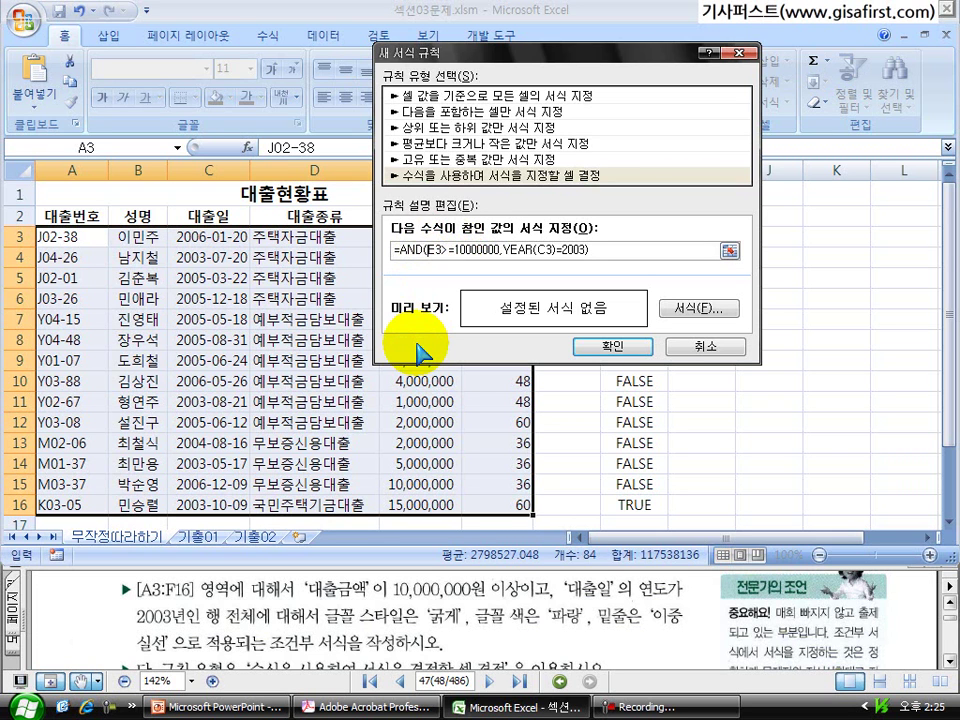
{"action": "type", "text": "$"}
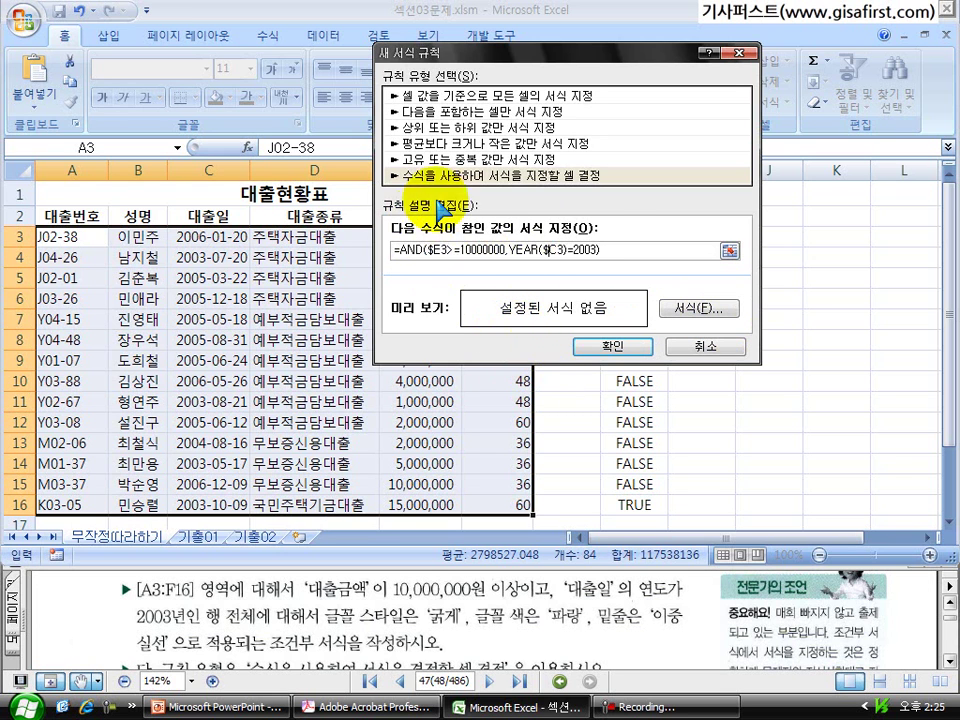
Step: Give the rule a bold font style (굵게), standard blue font color and double underline (이중 실선), and apply it
{"action": "left_click", "coordinate": [700, 309]}
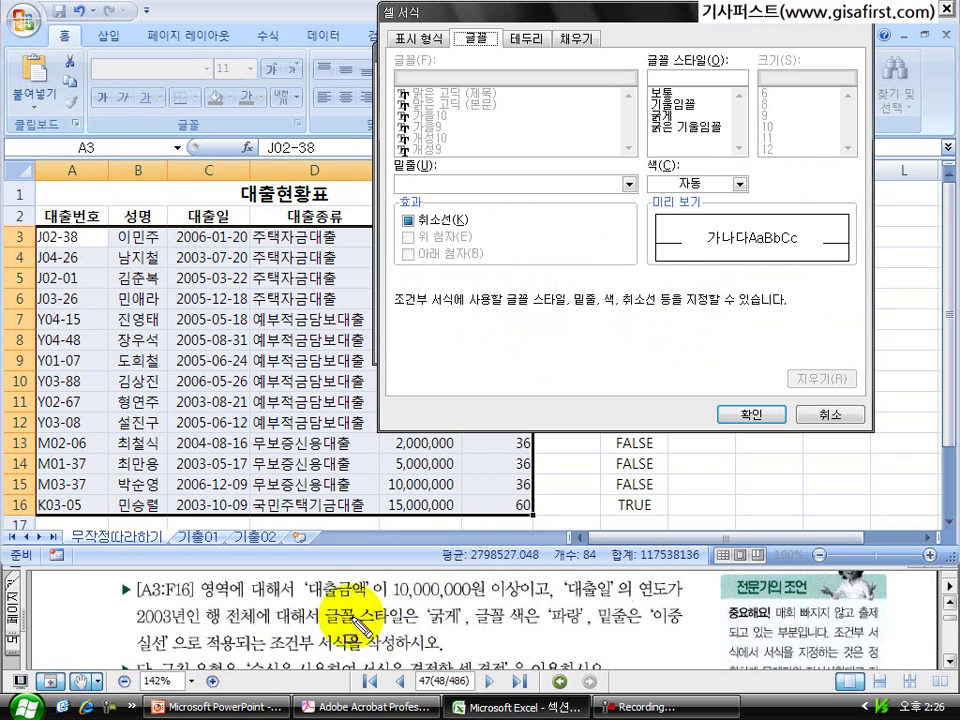
{"action": "left_click_drag", "start_coordinate": [449, 628], "coordinate": [717, 634]}
{"action": "mouse_move", "coordinate": [127, 627]}
{"action": "left_mouse_down"}
{"action": "mouse_move", "coordinate": [140, 645]}
{"action": "mouse_move", "coordinate": [173, 653]}
{"action": "left_mouse_up"}
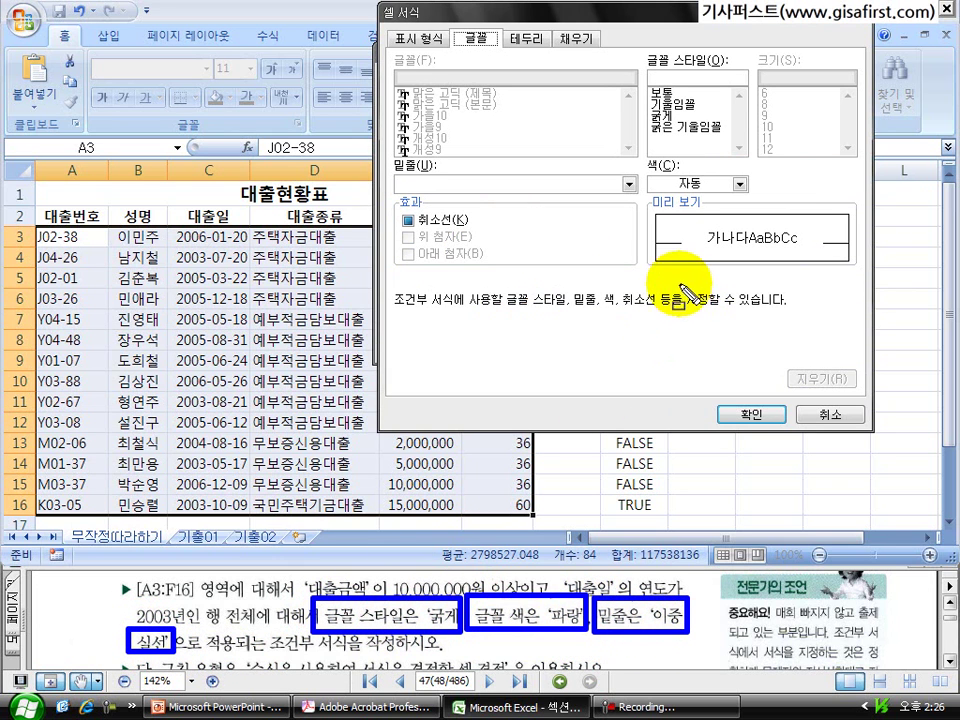
{"action": "key", "text": "Escape"}
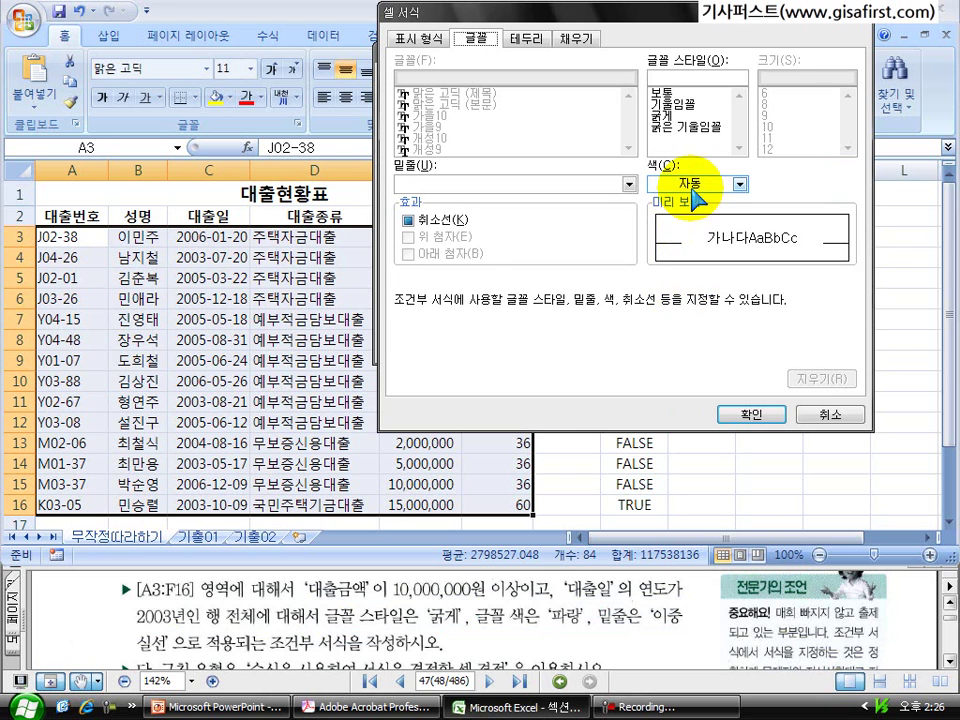
{"action": "left_click", "coordinate": [664, 115]}
{"action": "left_click", "coordinate": [688, 190]}
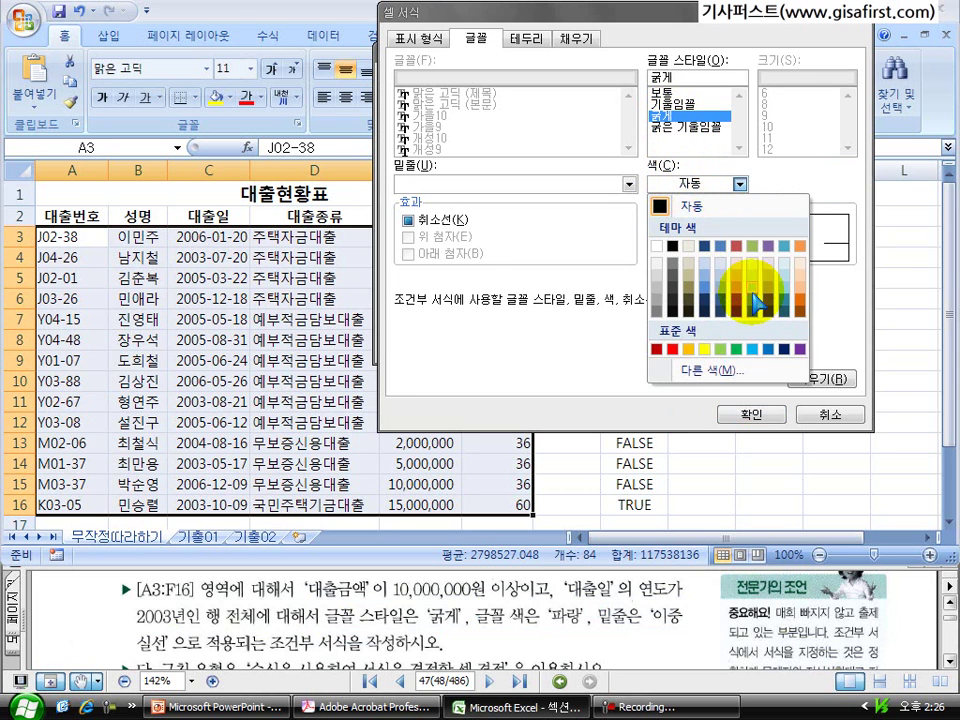
{"action": "left_click", "coordinate": [768, 350]}
{"action": "left_click", "coordinate": [443, 186]}
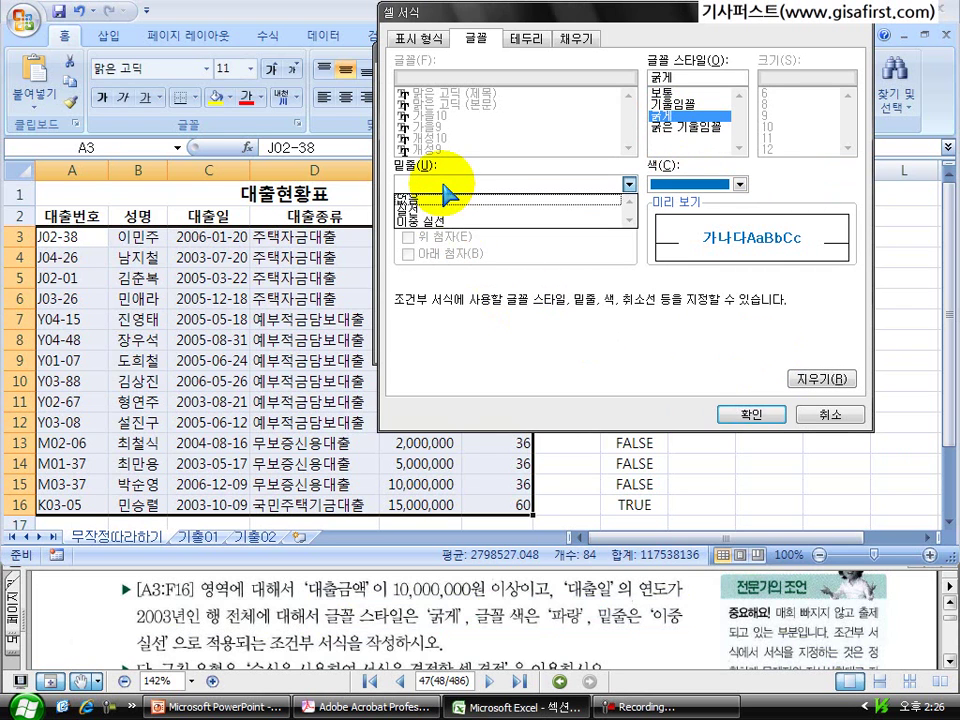
{"action": "left_click", "coordinate": [440, 221]}
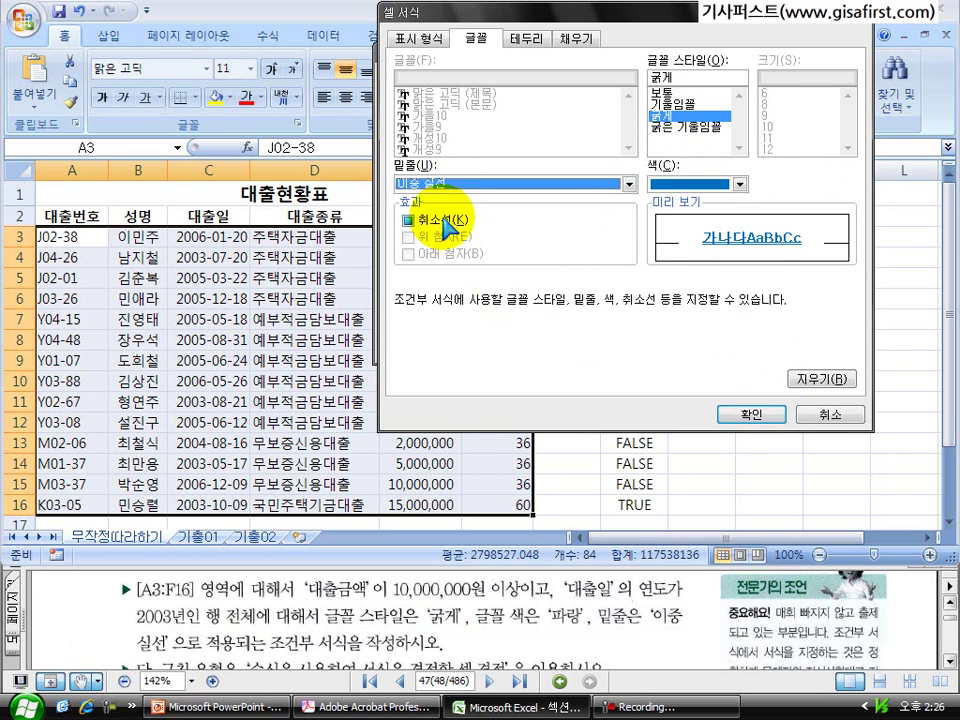
{"action": "left_click", "coordinate": [744, 414]}
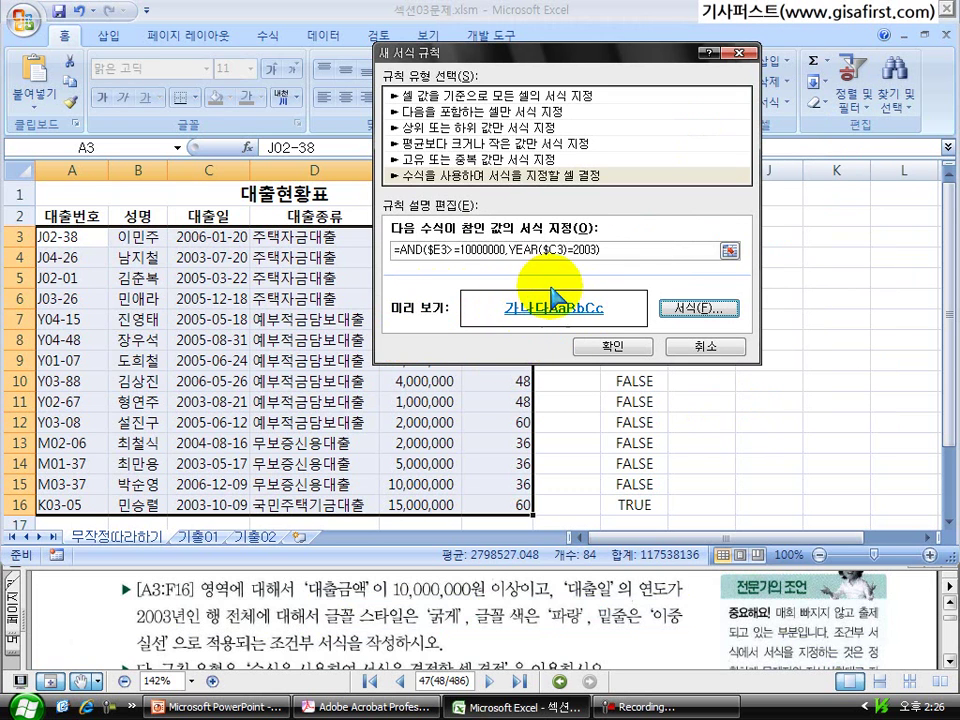
{"action": "left_click", "coordinate": [598, 350]}
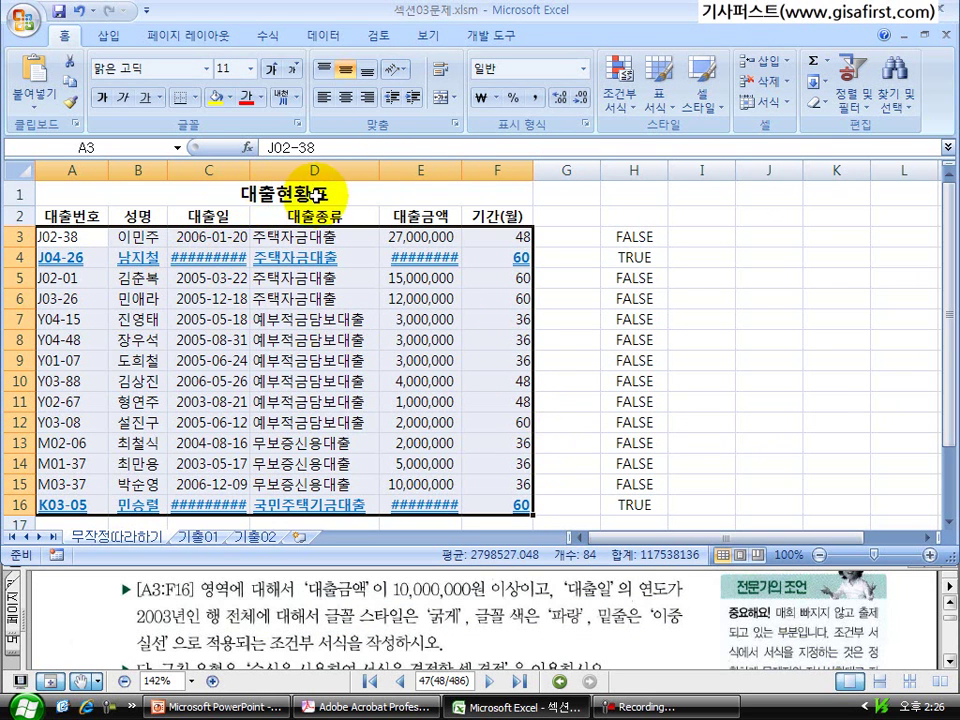
Step: Autofit the widths of the loan date column C and the loan amount column E
{"action": "left_click", "coordinate": [300, 192]}
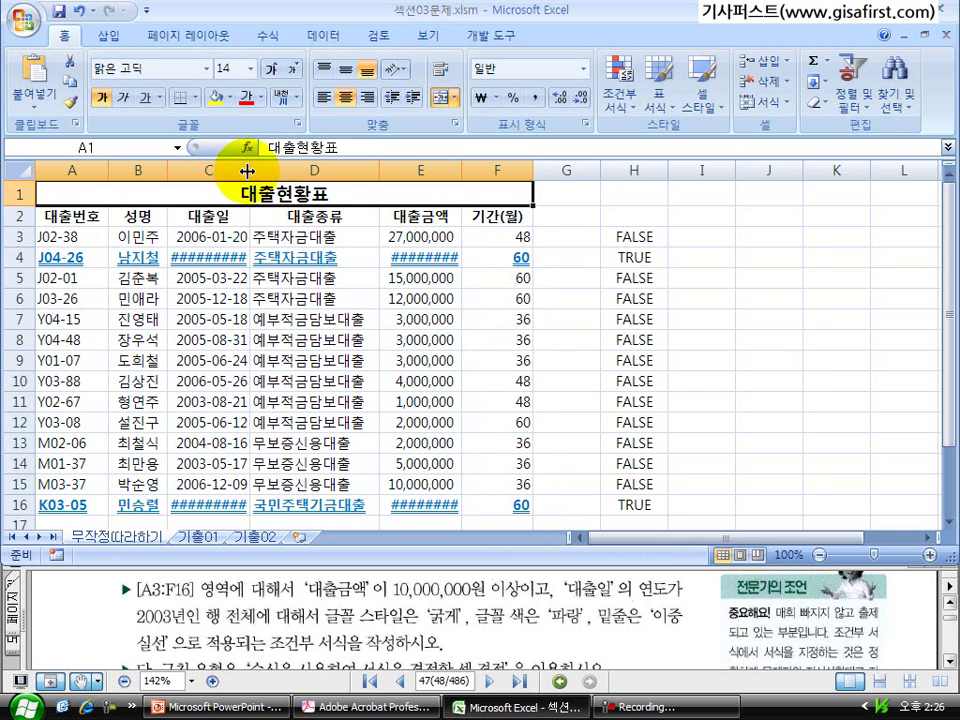
{"action": "double_click", "coordinate": [250, 170]}
{"action": "double_click", "coordinate": [479, 171]}
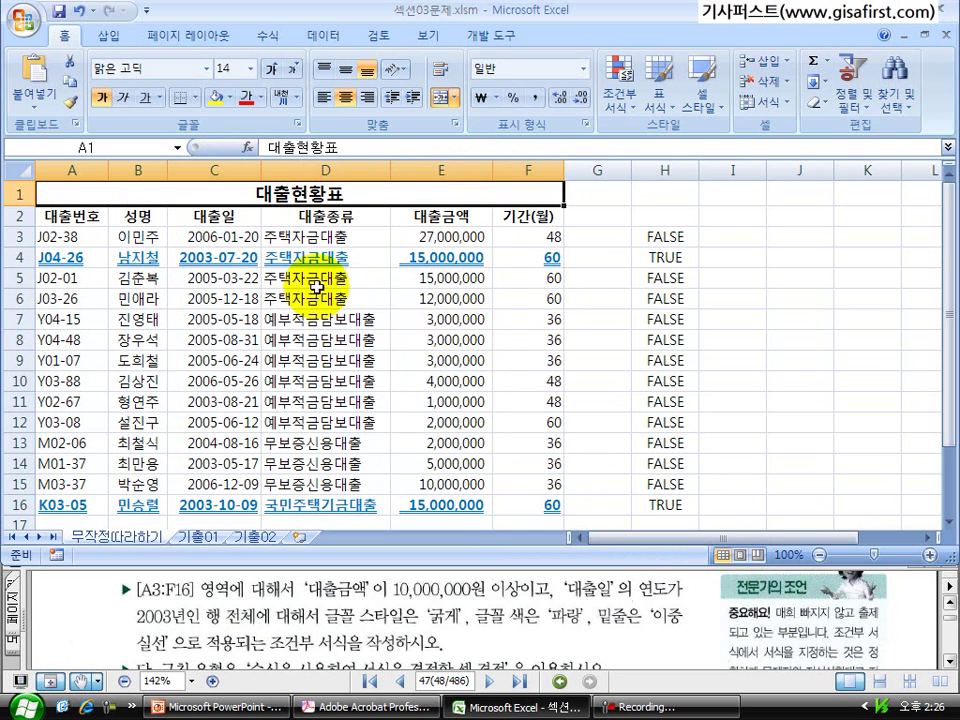
Step: Compare the test results in H4 and H16 with the formatting applied to rows 4 and 16
{"action": "left_click", "coordinate": [660, 258]}
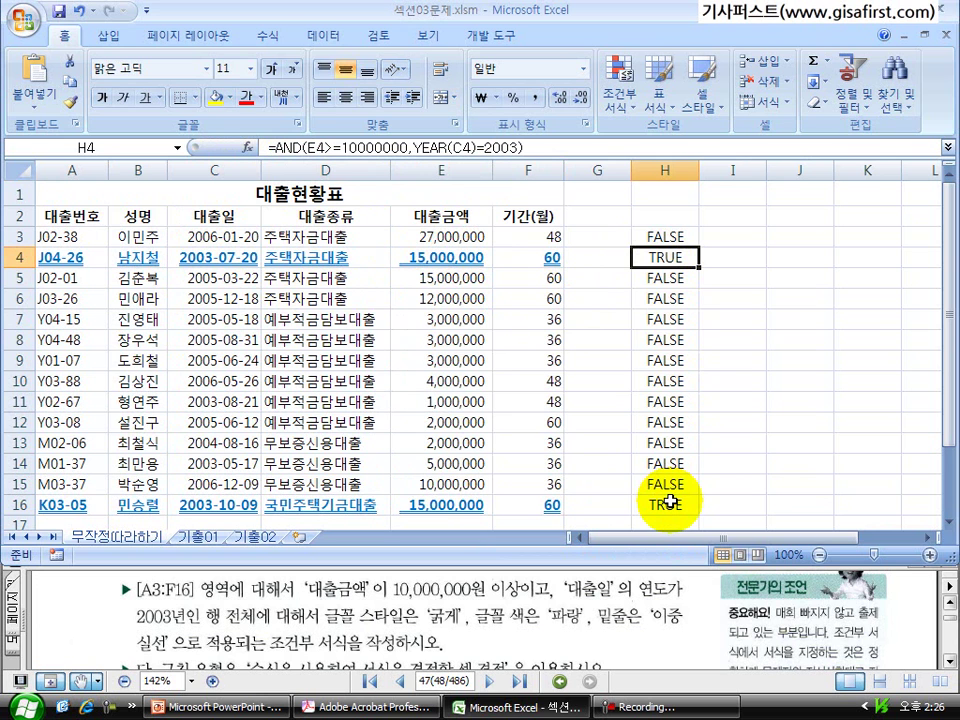
{"action": "key", "text": "ctrl+shift+d"}
{"action": "mouse_move", "coordinate": [625, 244]}
{"action": "left_mouse_down"}
{"action": "mouse_move", "coordinate": [640, 259]}
{"action": "mouse_move", "coordinate": [697, 273]}
{"action": "left_mouse_up"}
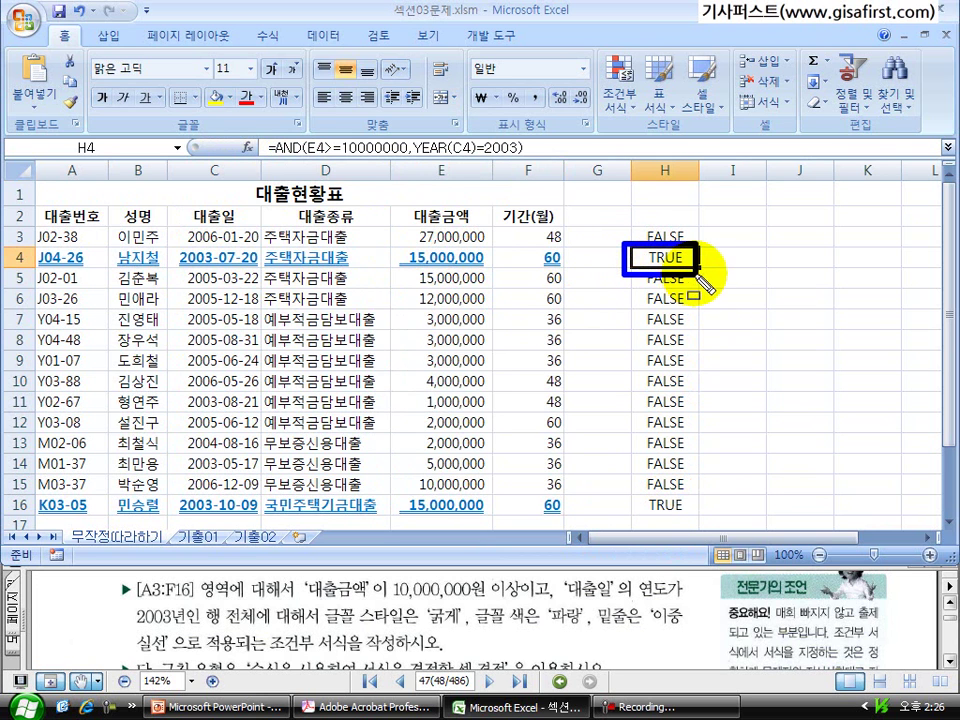
{"action": "mouse_move", "coordinate": [622, 489]}
{"action": "left_mouse_down"}
{"action": "mouse_move", "coordinate": [628, 506]}
{"action": "mouse_move", "coordinate": [707, 519]}
{"action": "left_mouse_up"}
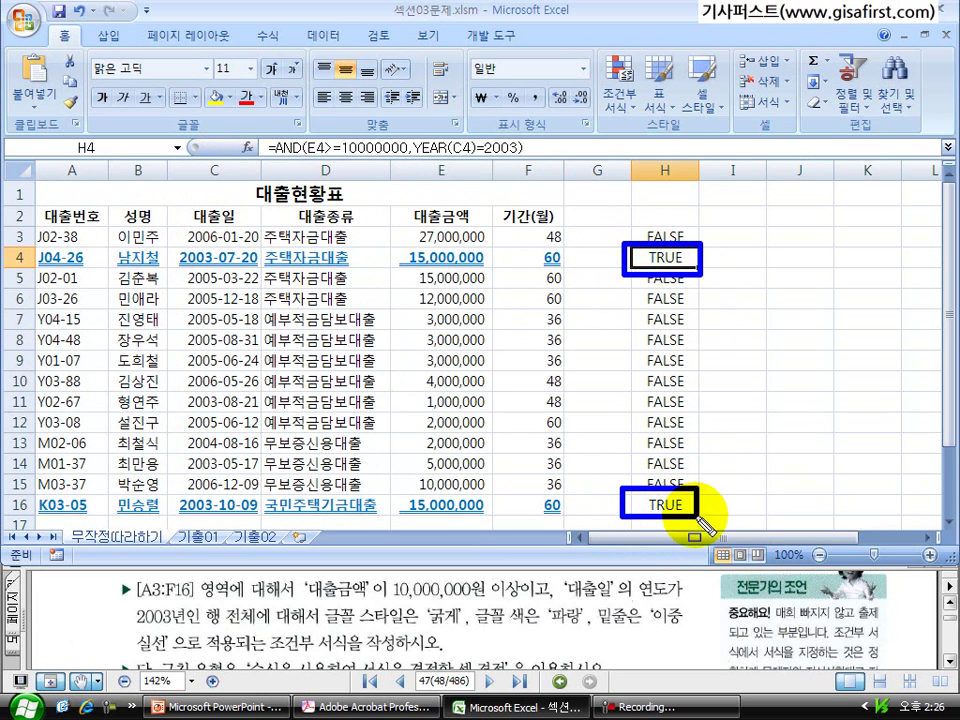
{"action": "mouse_move", "coordinate": [30, 244]}
{"action": "left_mouse_down"}
{"action": "mouse_move", "coordinate": [253, 262]}
{"action": "mouse_move", "coordinate": [510, 262]}
{"action": "mouse_move", "coordinate": [565, 273]}
{"action": "left_mouse_up"}
{"action": "mouse_move", "coordinate": [24, 488]}
{"action": "left_mouse_down"}
{"action": "mouse_move", "coordinate": [118, 514]}
{"action": "mouse_move", "coordinate": [574, 519]}
{"action": "left_mouse_up"}
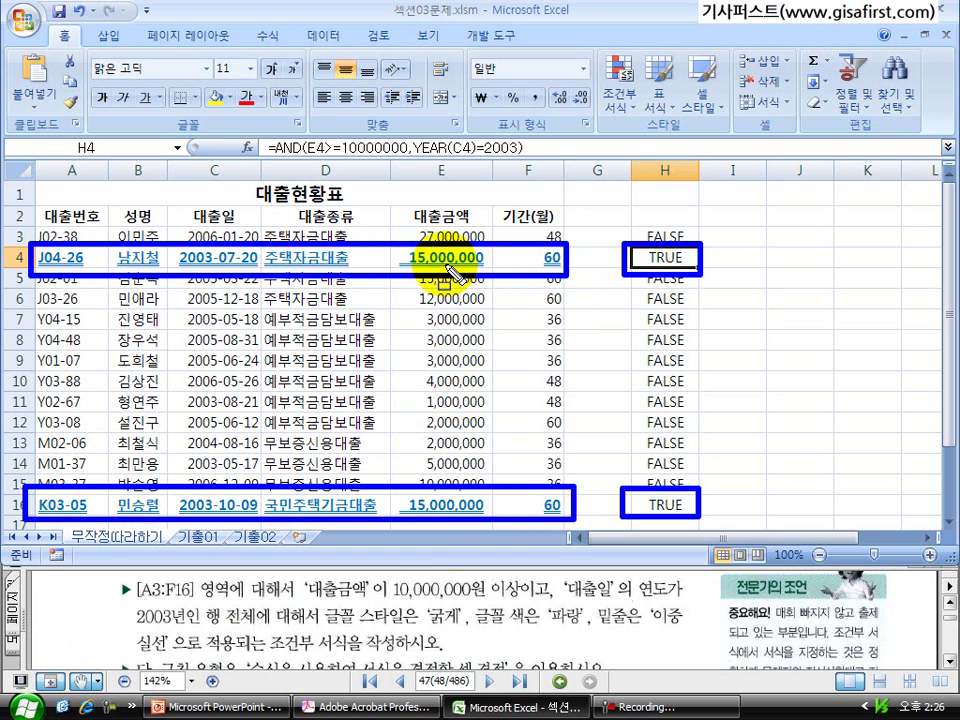
{"action": "key", "text": "Escape"}
Step: Delete the test formulas from H3:H16
{"action": "left_click_drag", "start_coordinate": [664, 236], "coordinate": [668, 509]}
{"action": "key", "text": "Delete"}
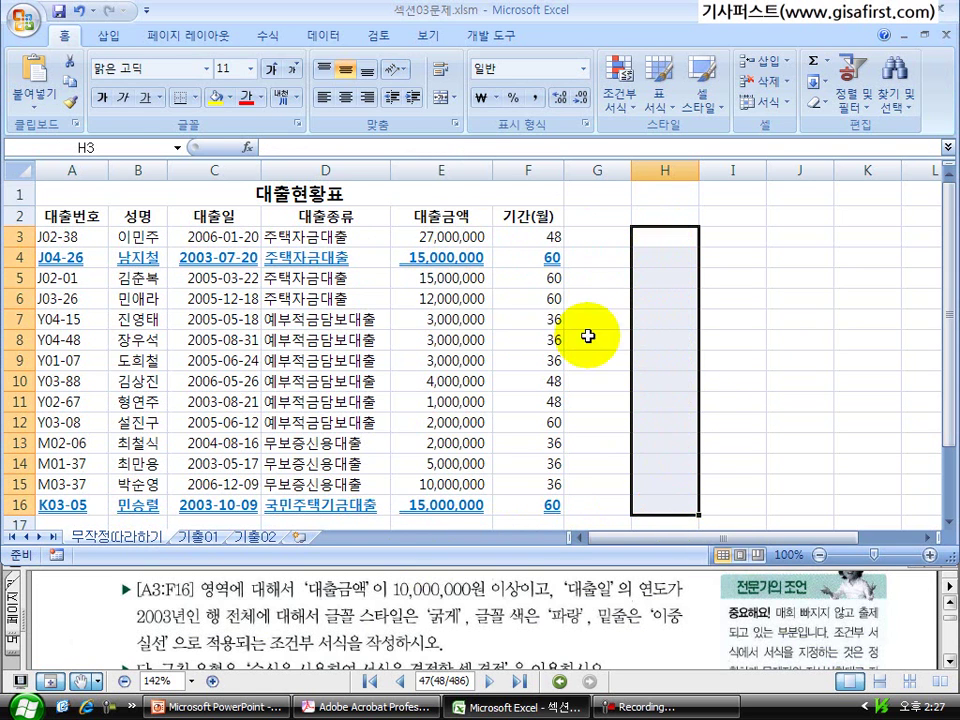
{"action": "left_click", "coordinate": [590, 322]}
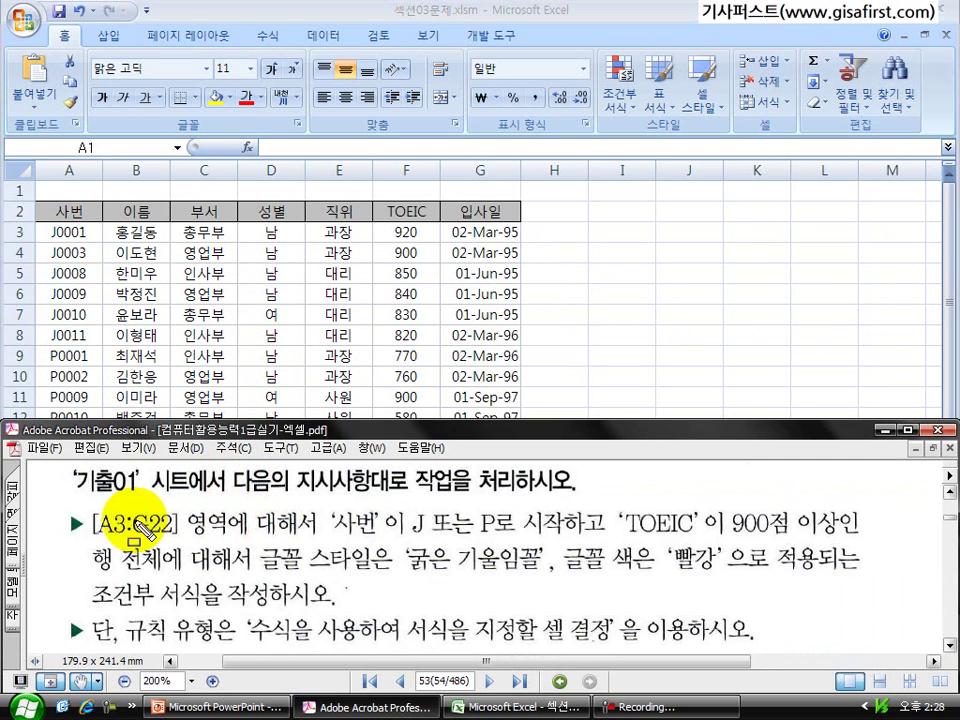
Step: Read the 기출01 exercise's requirements for the target range, the 사번 and TOEIC conditions, and the font style and color
{"action": "mouse_move", "coordinate": [79, 503]}
{"action": "left_mouse_down"}
{"action": "mouse_move", "coordinate": [100, 522]}
{"action": "mouse_move", "coordinate": [184, 545]}
{"action": "left_mouse_up"}
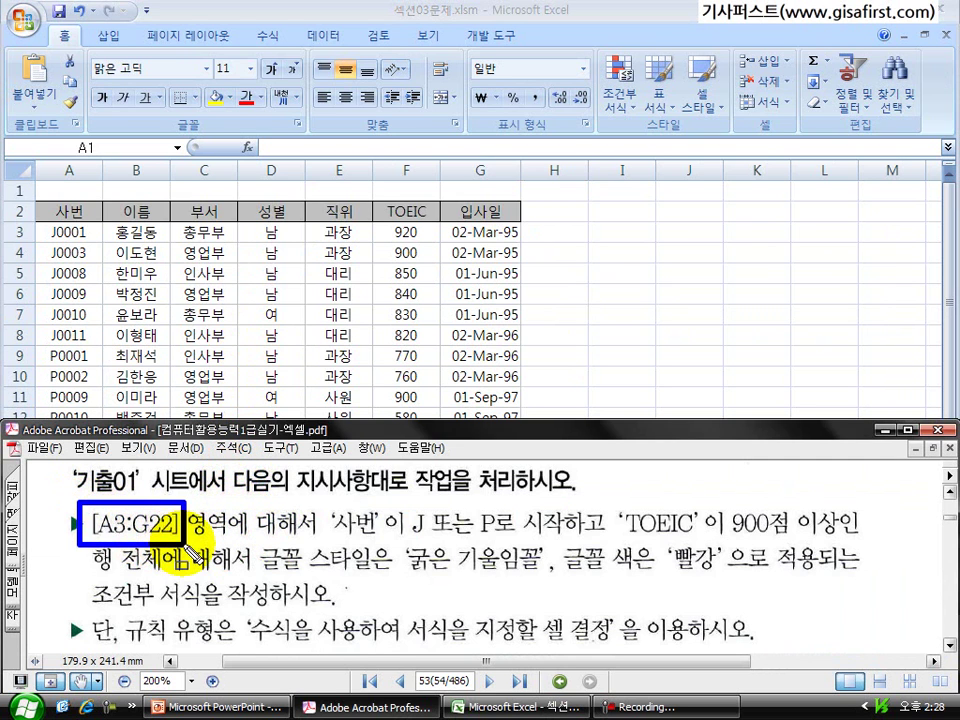
{"action": "mouse_move", "coordinate": [317, 498]}
{"action": "left_mouse_down"}
{"action": "mouse_move", "coordinate": [336, 524]}
{"action": "mouse_move", "coordinate": [411, 547]}
{"action": "mouse_move", "coordinate": [616, 543]}
{"action": "left_mouse_up"}
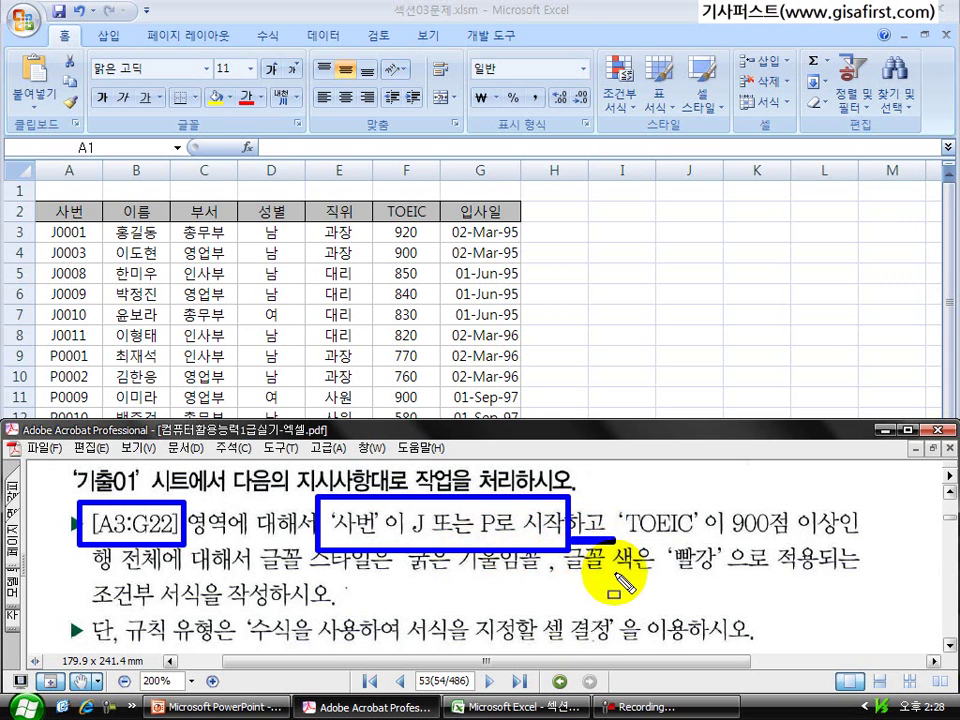
{"action": "mouse_move", "coordinate": [612, 494]}
{"action": "left_mouse_down"}
{"action": "mouse_move", "coordinate": [655, 562]}
{"action": "mouse_move", "coordinate": [797, 560]}
{"action": "mouse_move", "coordinate": [846, 546]}
{"action": "left_mouse_up"}
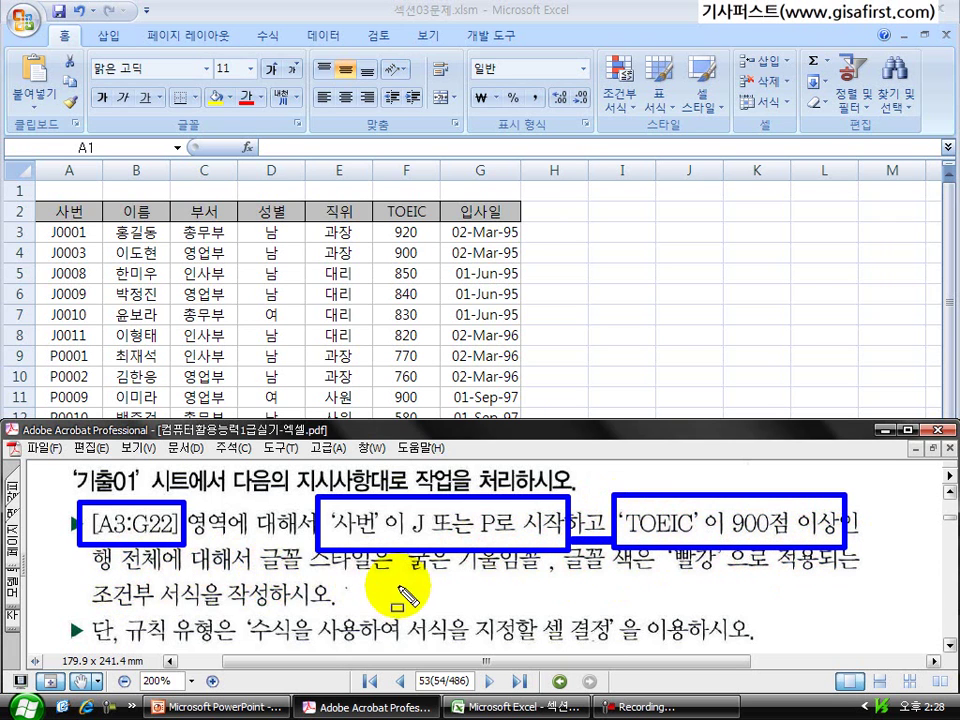
{"action": "mouse_move", "coordinate": [414, 574]}
{"action": "left_mouse_down"}
{"action": "mouse_move", "coordinate": [455, 584]}
{"action": "mouse_move", "coordinate": [540, 577]}
{"action": "left_mouse_up"}
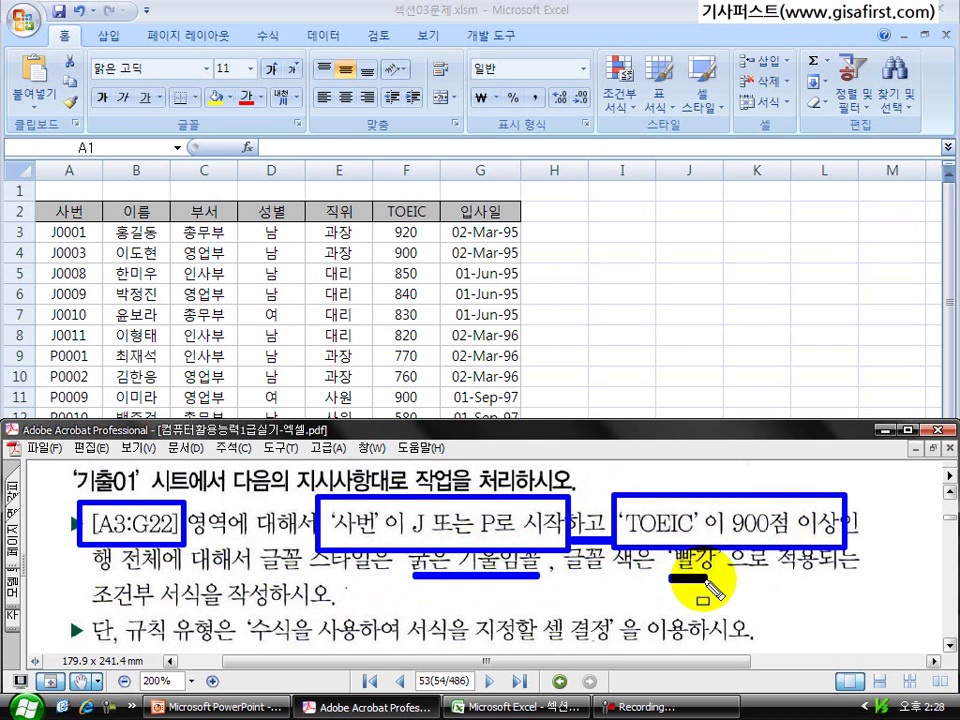
{"action": "left_click_drag", "start_coordinate": [669, 574], "coordinate": [716, 578]}
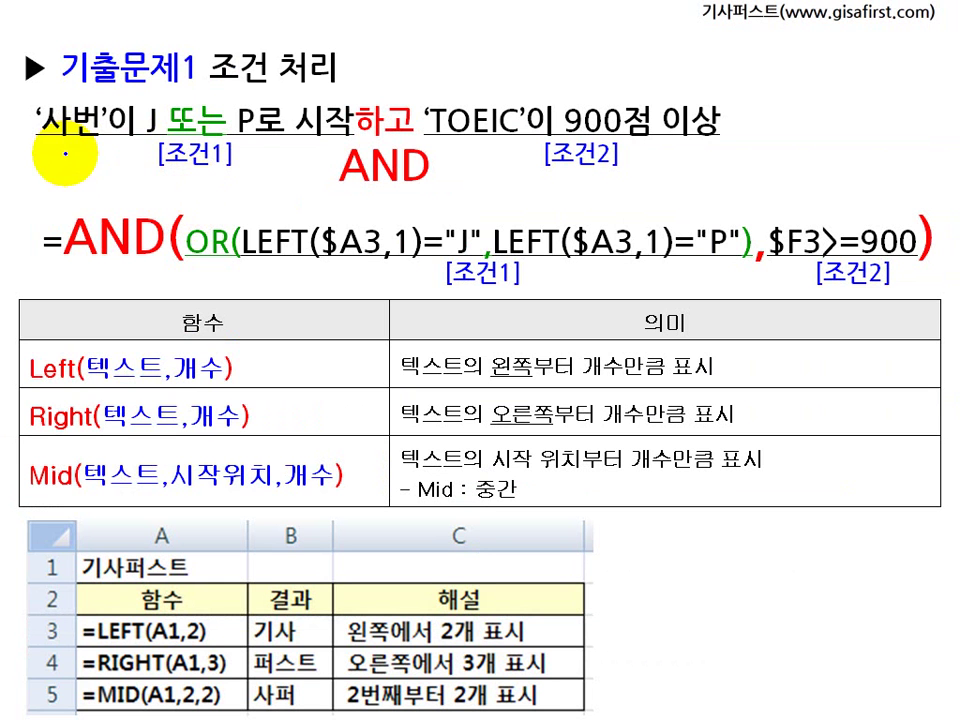
{"action": "left_click_drag", "start_coordinate": [357, 133], "coordinate": [412, 140]}
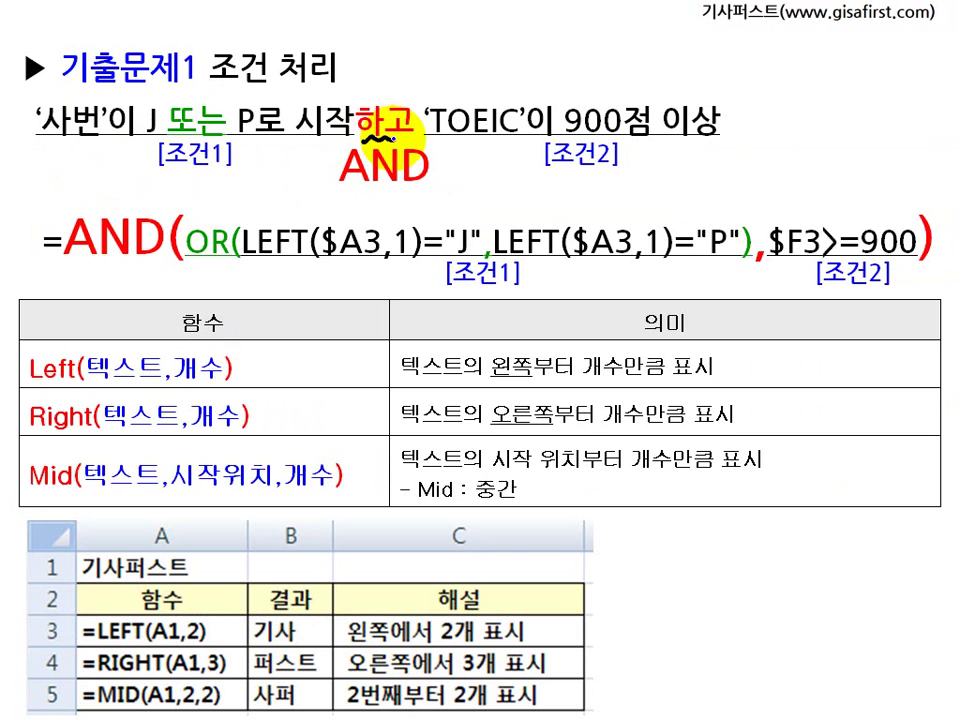
{"action": "mouse_move", "coordinate": [343, 187]}
{"action": "left_mouse_down"}
{"action": "mouse_move", "coordinate": [388, 198]}
{"action": "mouse_move", "coordinate": [405, 188]}
{"action": "left_mouse_up"}
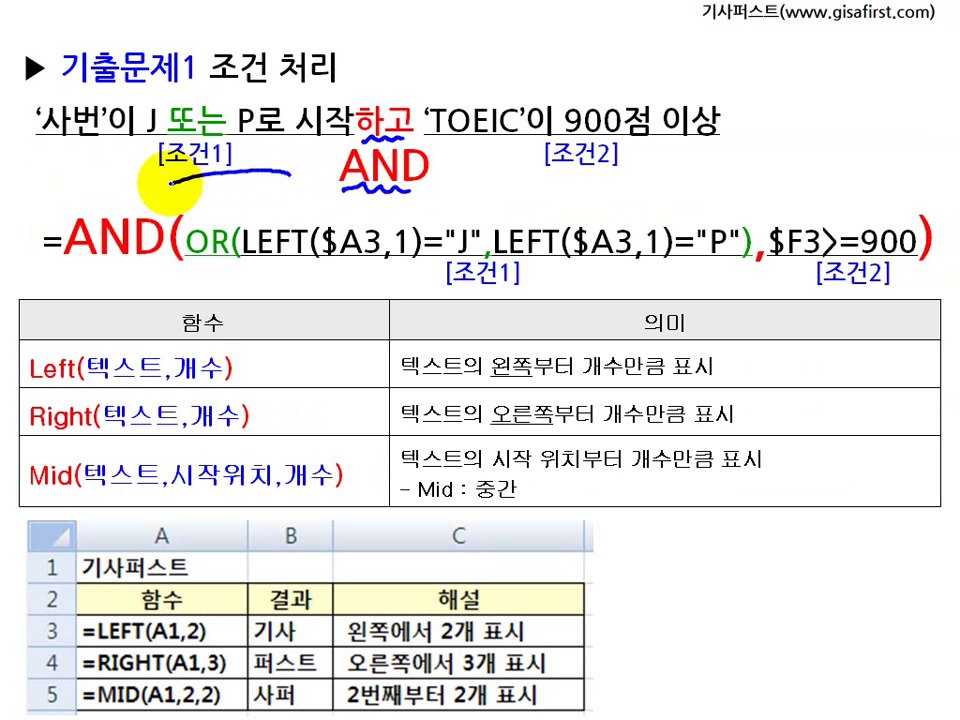
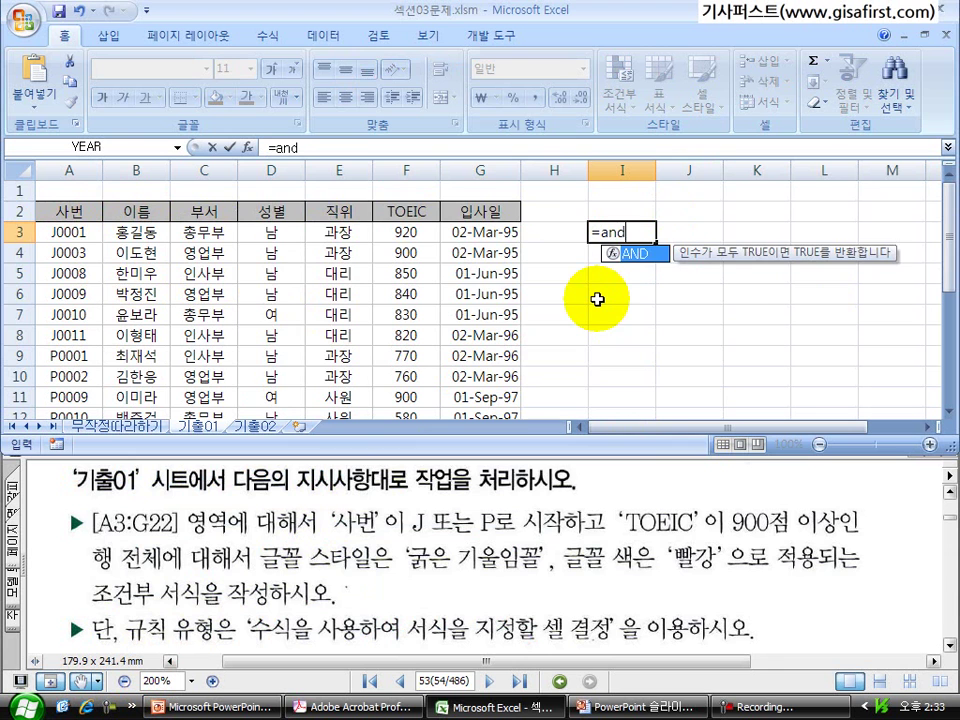
Step: Insert an AND function in I3 and nest an OR function as its first argument
{"action": "left_click", "coordinate": [246, 146]}
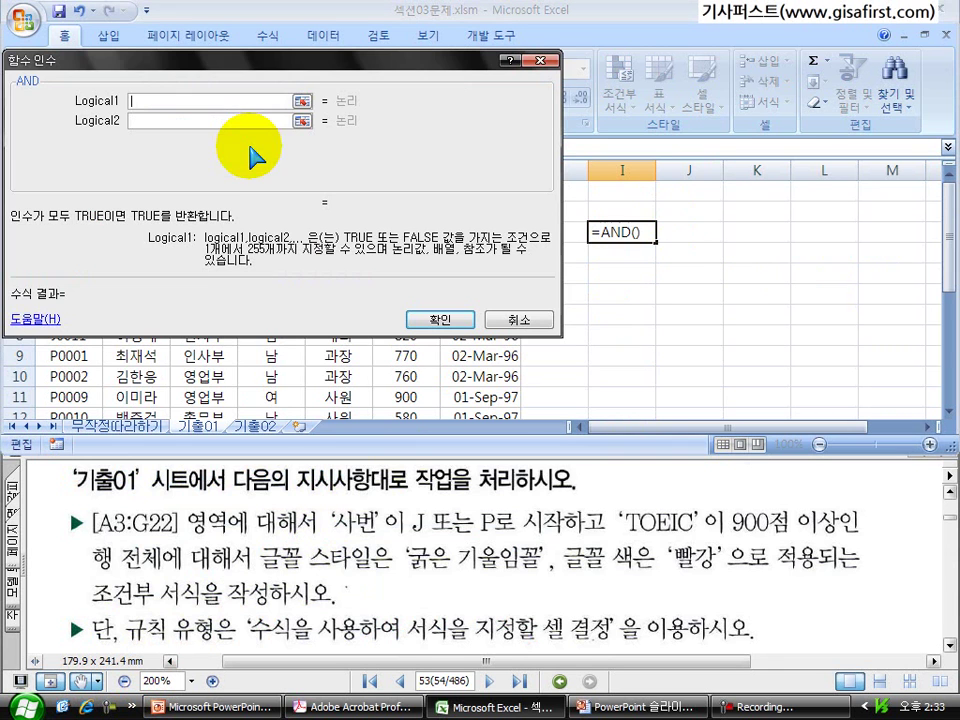
{"action": "left_click_drag", "start_coordinate": [234, 78], "coordinate": [606, 58]}
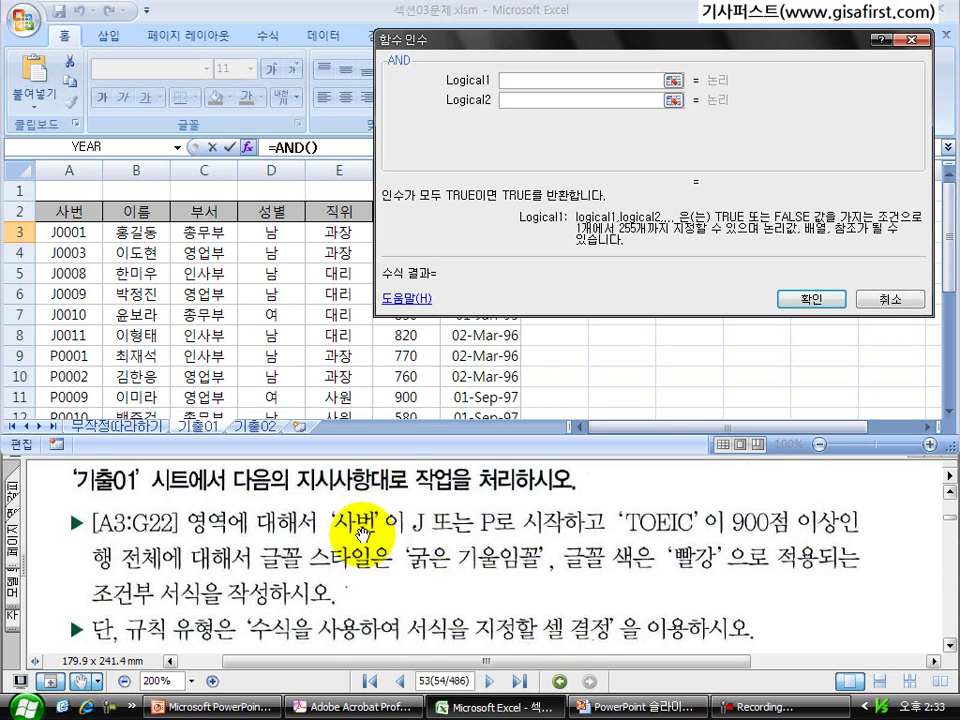
{"action": "mouse_move", "coordinate": [315, 499]}
{"action": "left_mouse_down"}
{"action": "mouse_move", "coordinate": [334, 523]}
{"action": "mouse_move", "coordinate": [432, 561]}
{"action": "mouse_move", "coordinate": [430, 549]}
{"action": "left_mouse_up"}
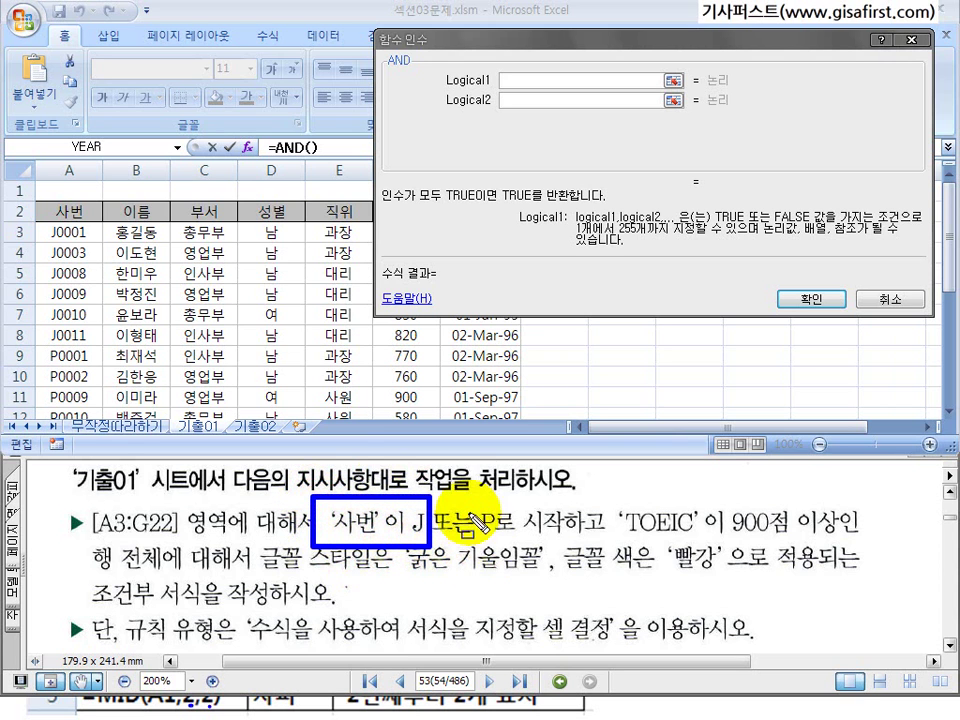
{"action": "mouse_move", "coordinate": [470, 490]}
{"action": "left_mouse_down"}
{"action": "mouse_move", "coordinate": [502, 534]}
{"action": "mouse_move", "coordinate": [569, 548]}
{"action": "mouse_move", "coordinate": [606, 543]}
{"action": "left_mouse_up"}
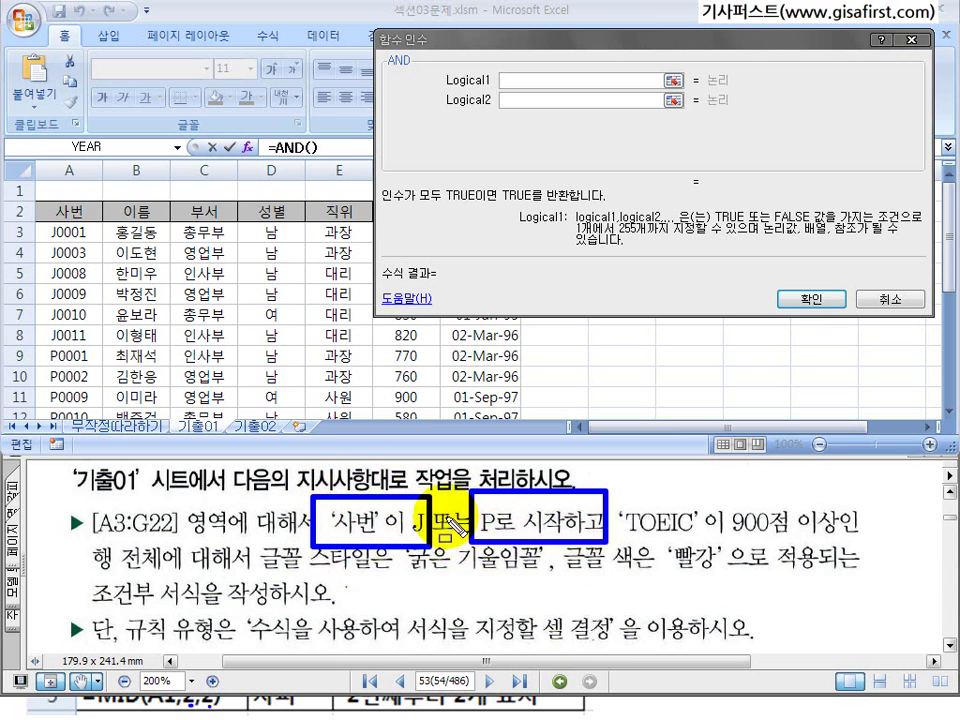
{"action": "left_click_drag", "start_coordinate": [438, 541], "coordinate": [476, 540]}
{"action": "key", "text": "Escape"}
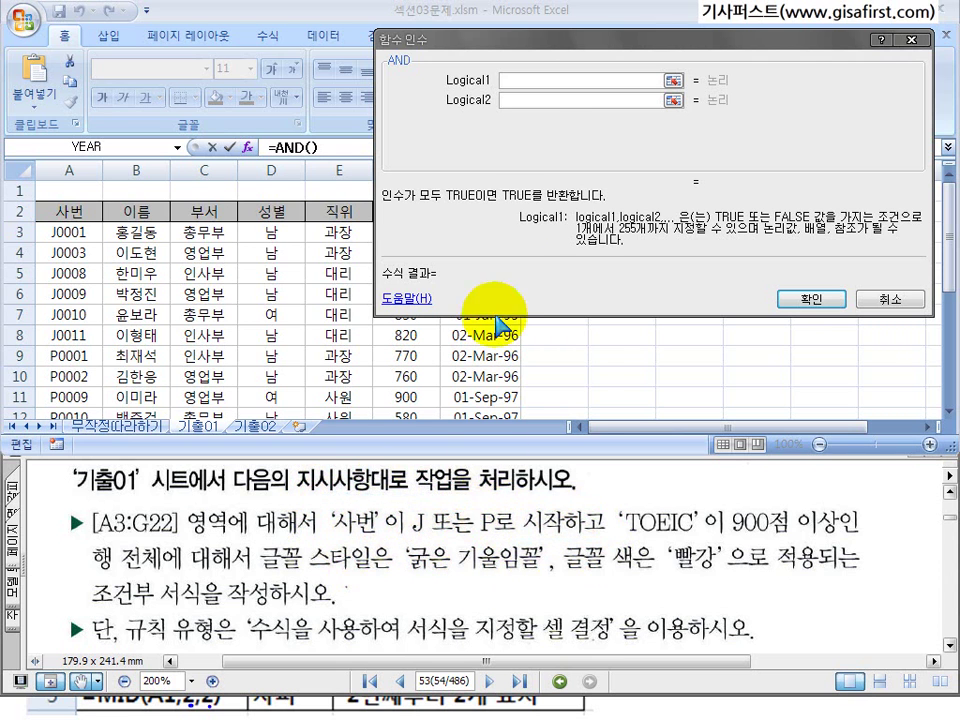
{"action": "left_click", "coordinate": [522, 80]}
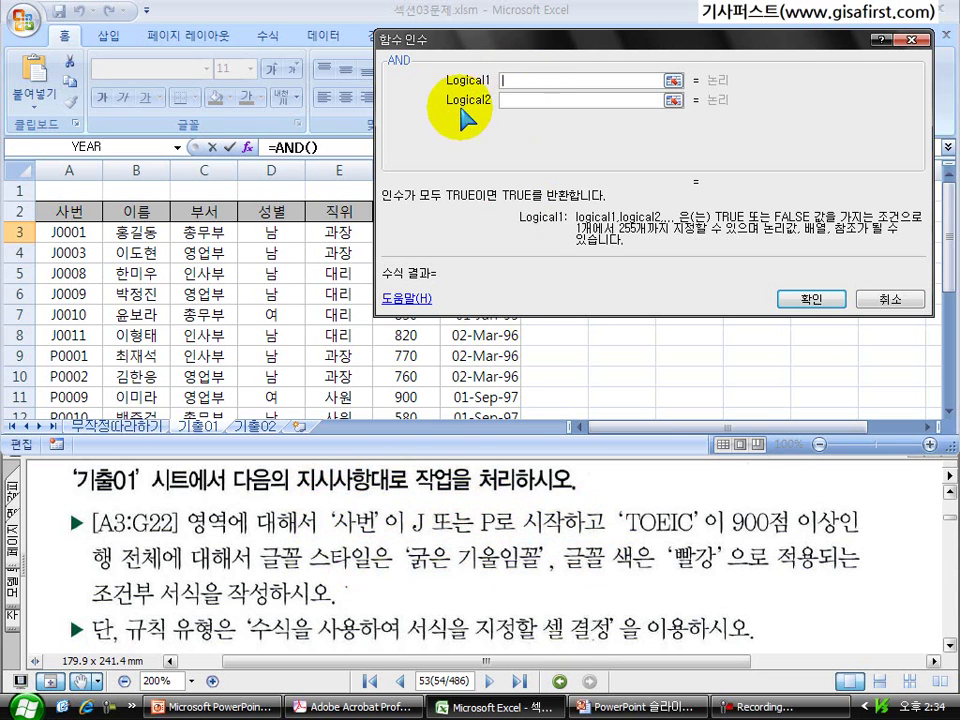
{"action": "left_click", "coordinate": [179, 148]}
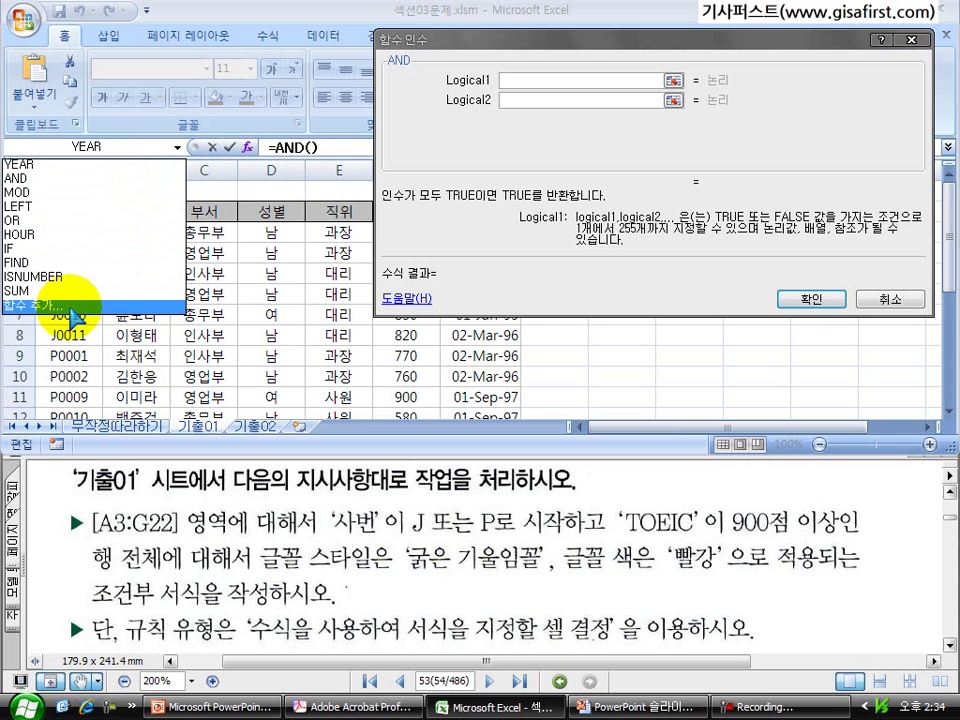
{"action": "left_click", "coordinate": [40, 220]}
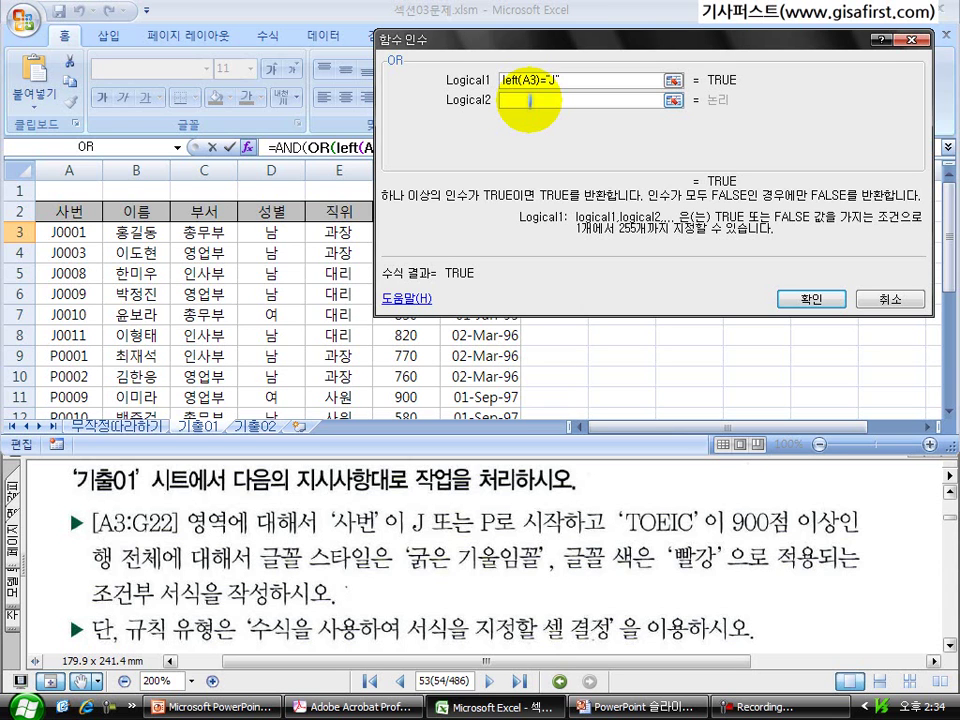
Step: Replace the OR function's first condition with a nested LEFT test, LEFT(A3,1)="J"
{"action": "left_click", "coordinate": [569, 84]}
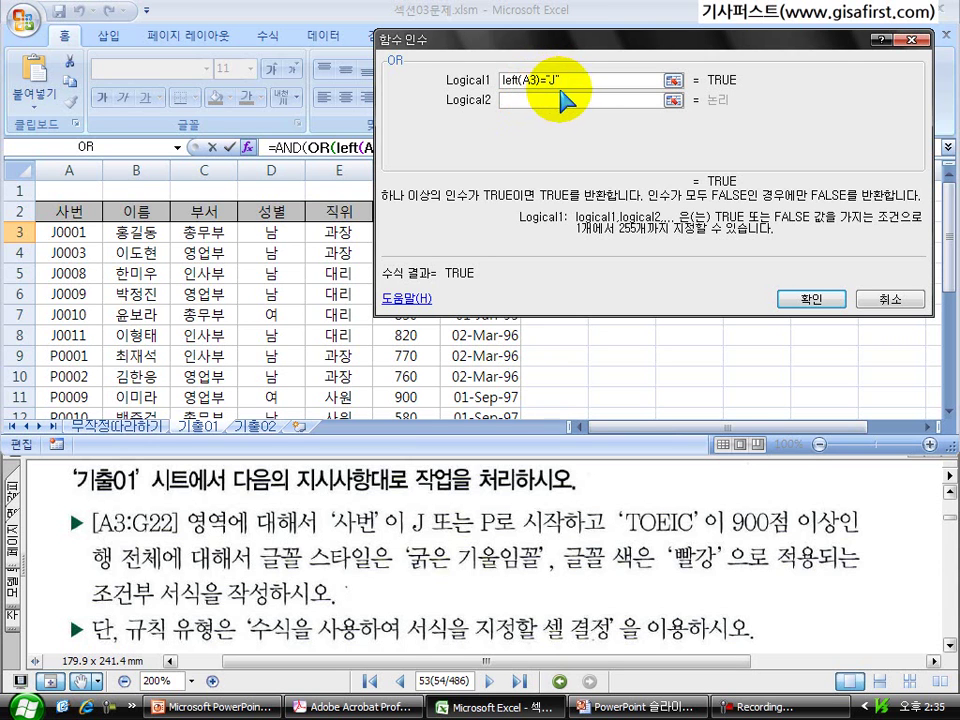
{"action": "left_click_drag", "start_coordinate": [567, 80], "coordinate": [407, 76]}
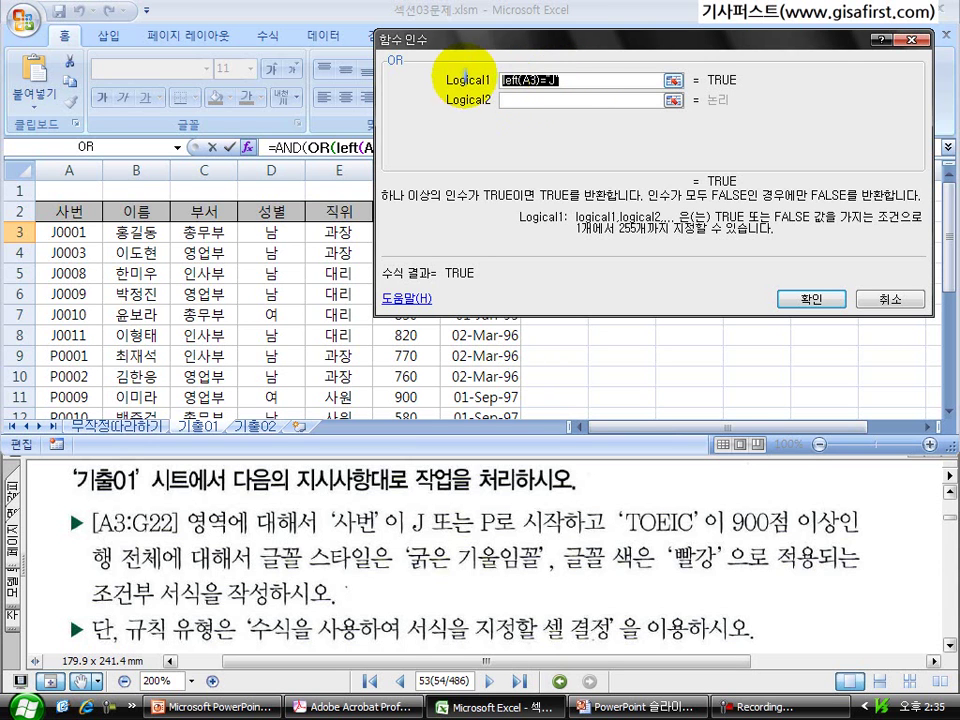
{"action": "key", "text": "Delete"}
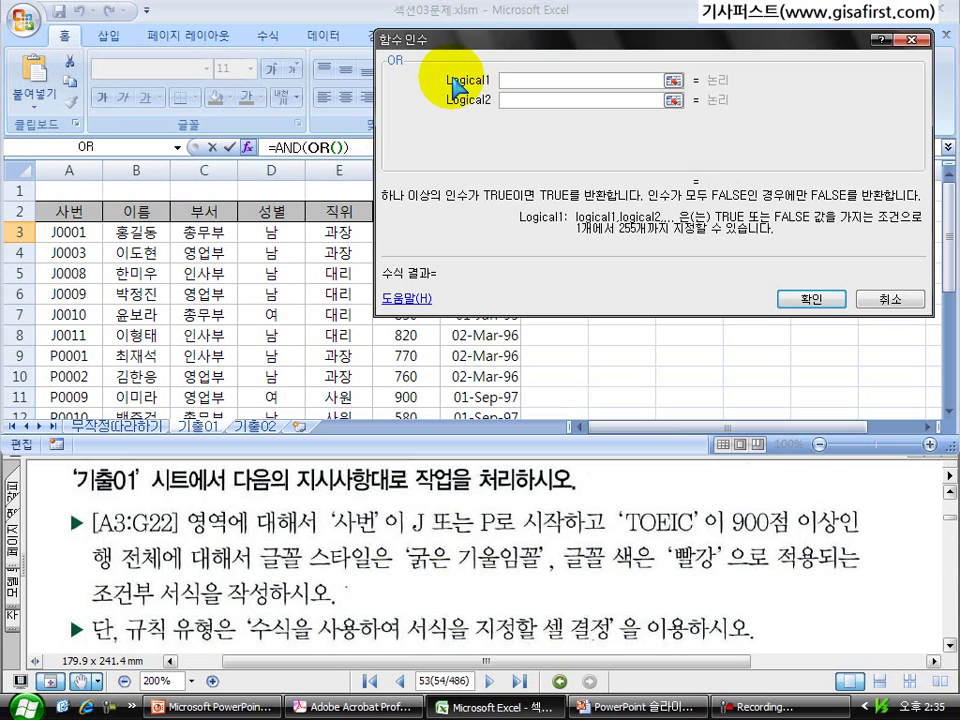
{"action": "left_click", "coordinate": [175, 148]}
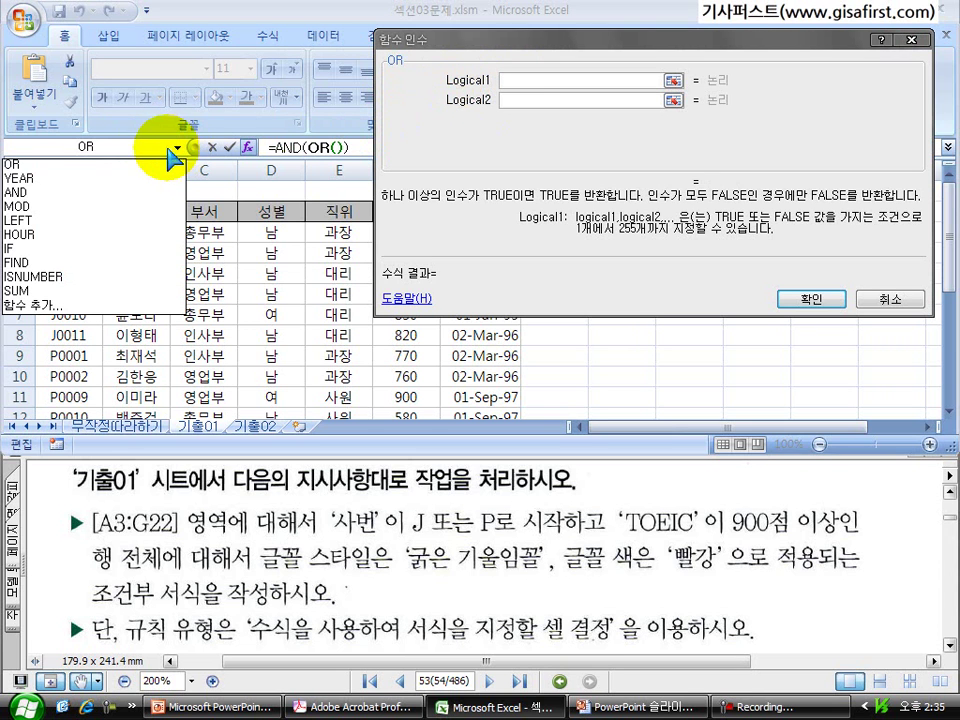
{"action": "left_click", "coordinate": [142, 225]}
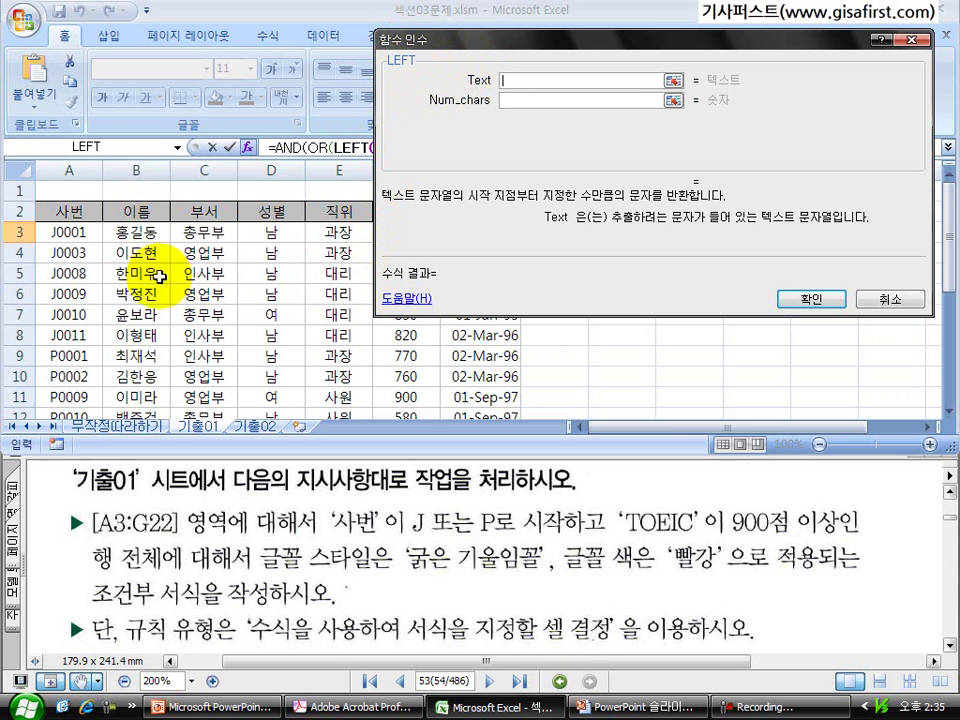
{"action": "left_click", "coordinate": [78, 232]}
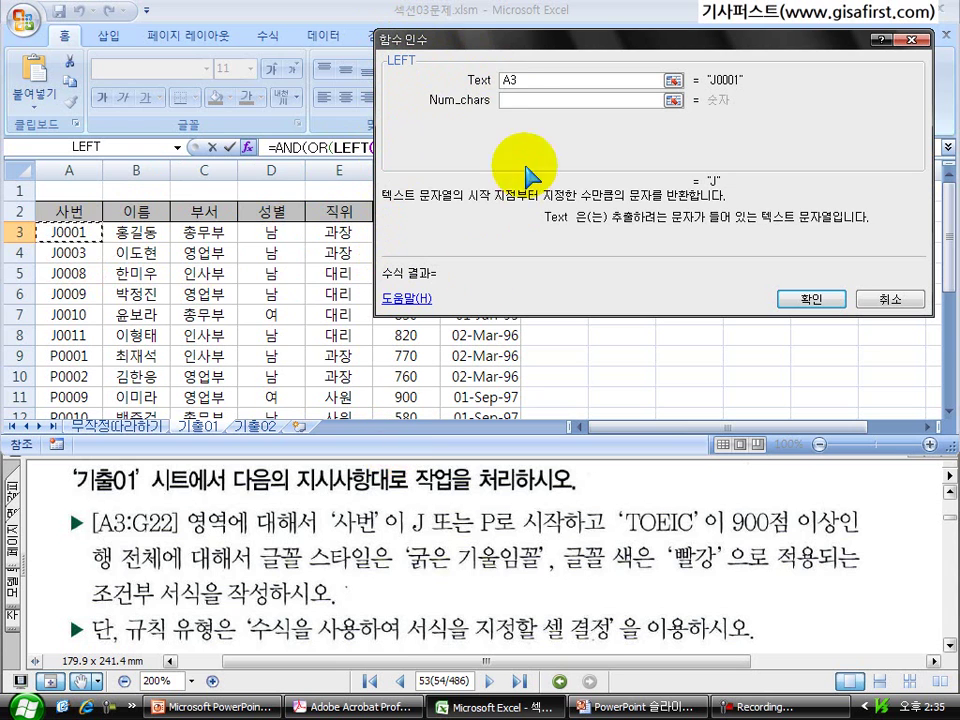
{"action": "left_click", "coordinate": [512, 100]}
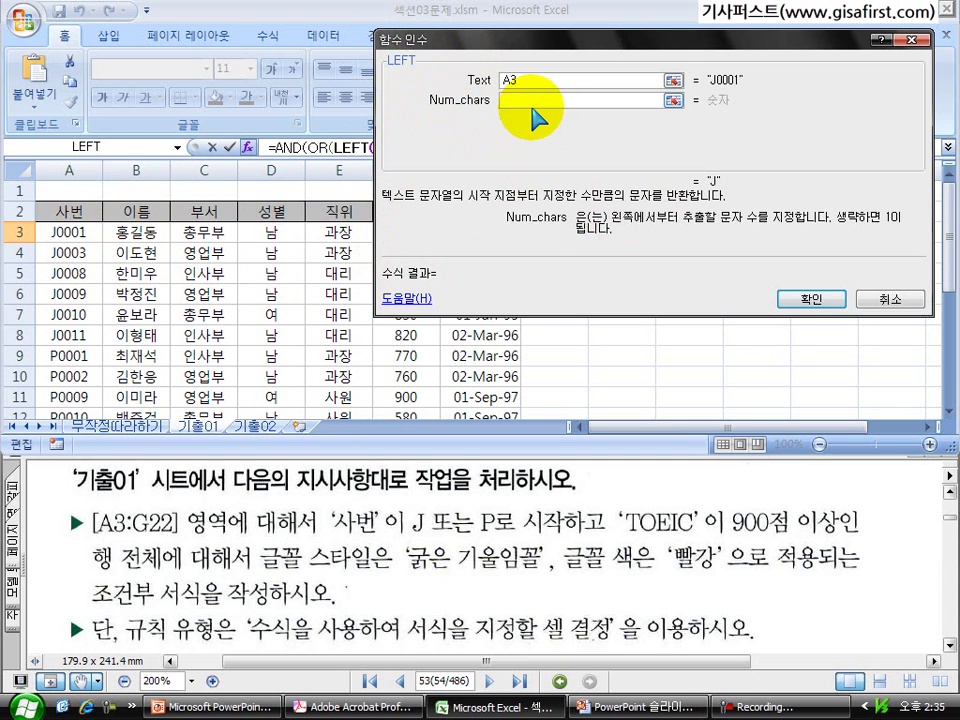
{"action": "type", "text": "1"}
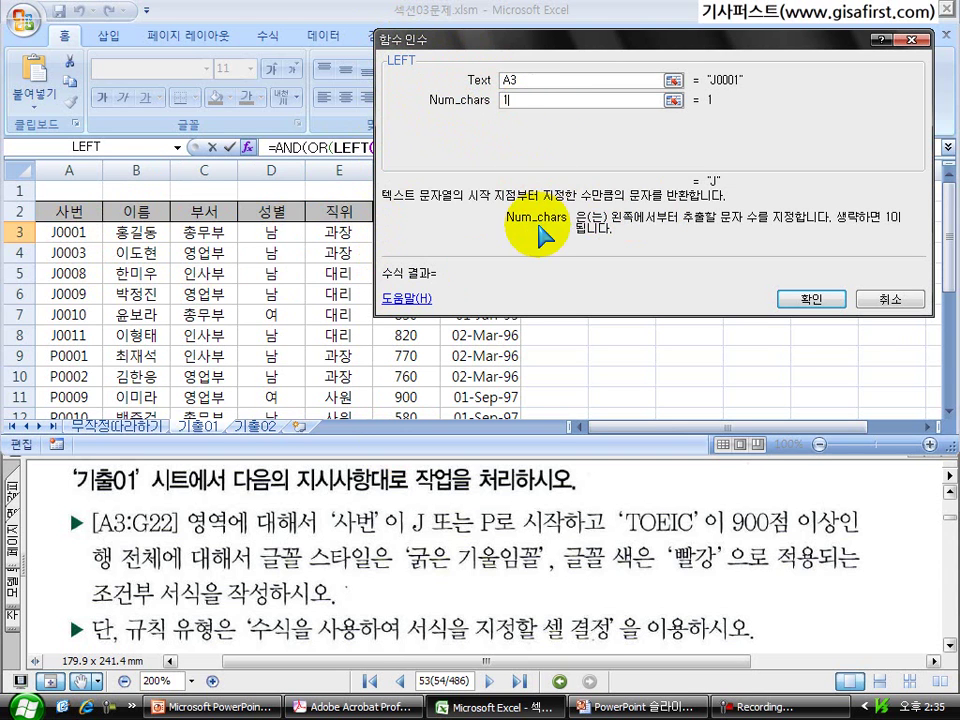
{"action": "left_click", "coordinate": [808, 299]}
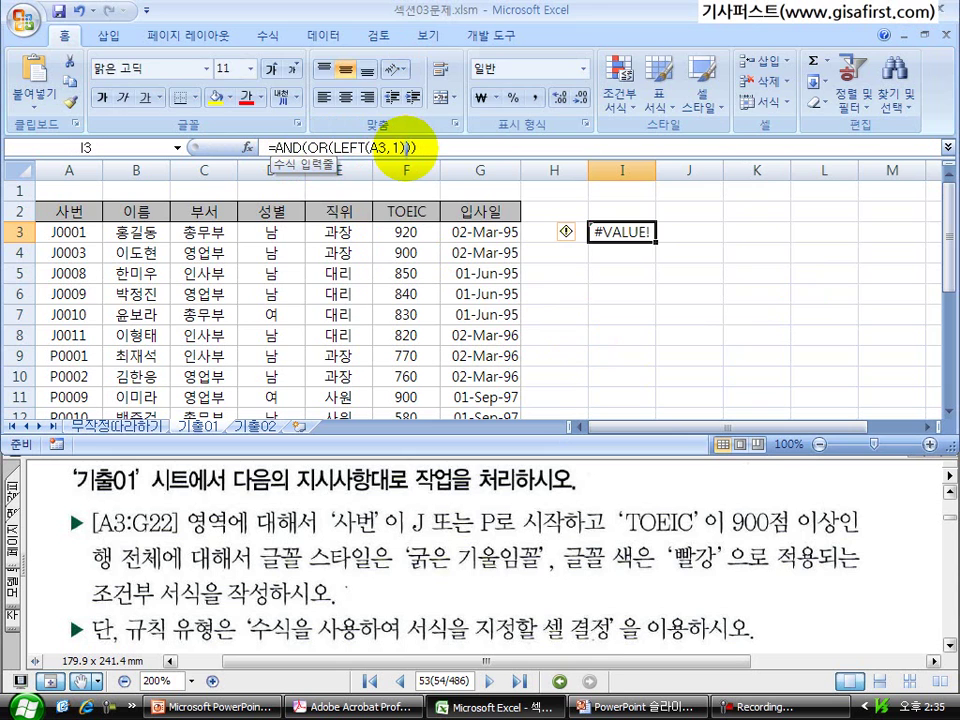
{"action": "left_click", "coordinate": [402, 148]}
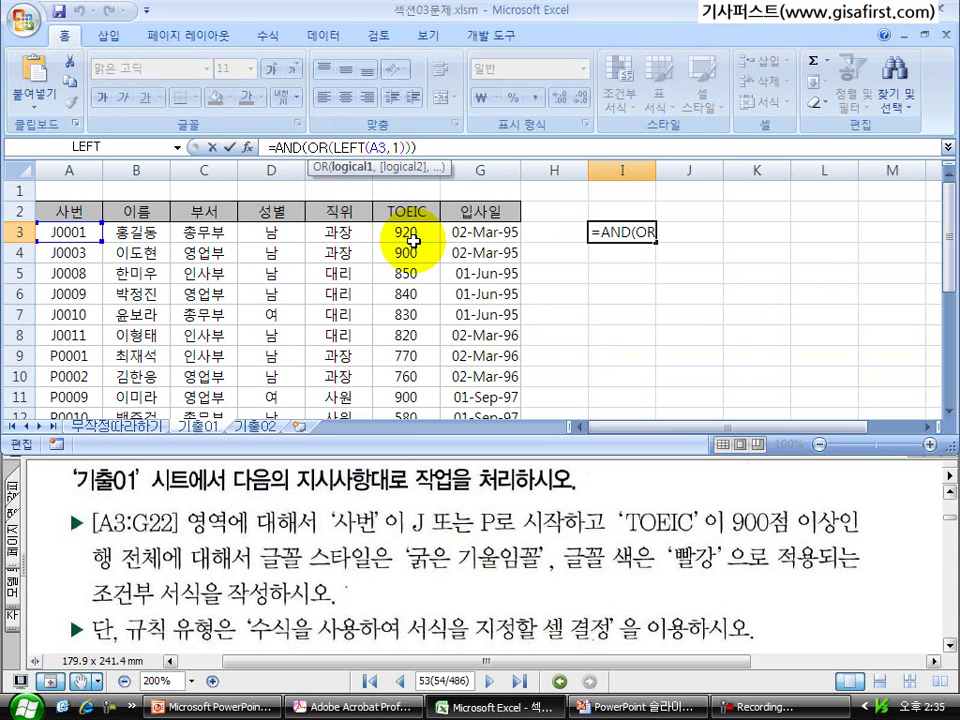
{"action": "type", "text": "=\"J"}
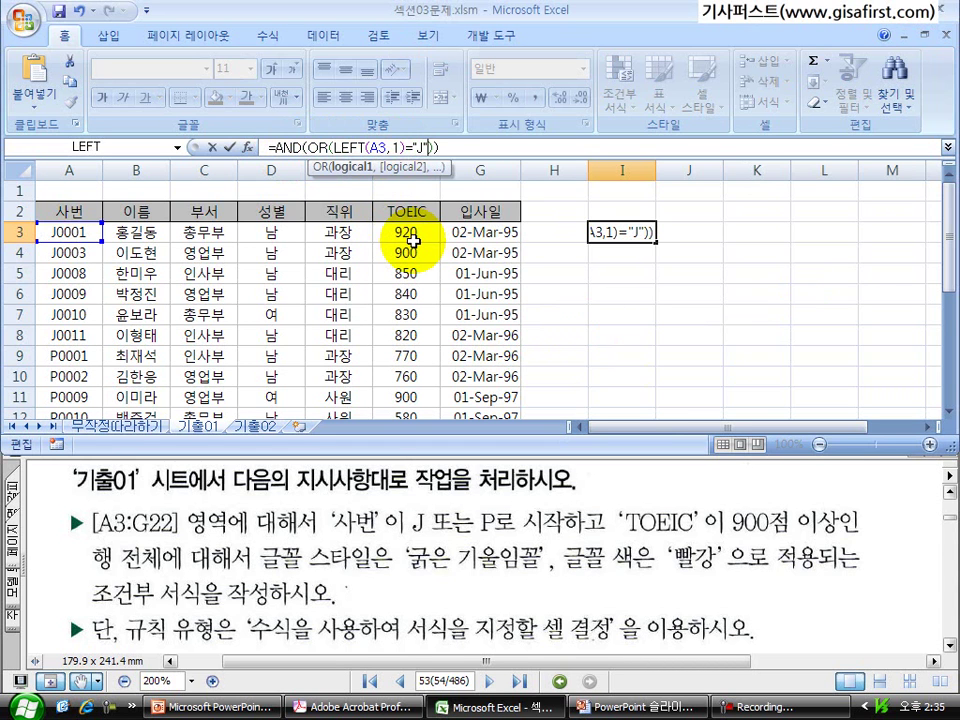
Step: Duplicate the LEFT condition in I3's formula and make it LEFT(A3,1)="P" as the OR function's second condition
{"action": "key", "text": "shift+Left"}
{"action": "key", "text": "shift+Left"}
{"action": "key", "text": "shift+Left"}
{"action": "key", "text": "shift+Left"}
{"action": "key", "text": "shift+Left"}
{"action": "key", "text": "shift+Left"}
{"action": "key", "text": "shift+Left"}
{"action": "key", "text": "shift+Left"}
{"action": "key", "text": "shift+Left"}
{"action": "key", "text": "shift+Left"}
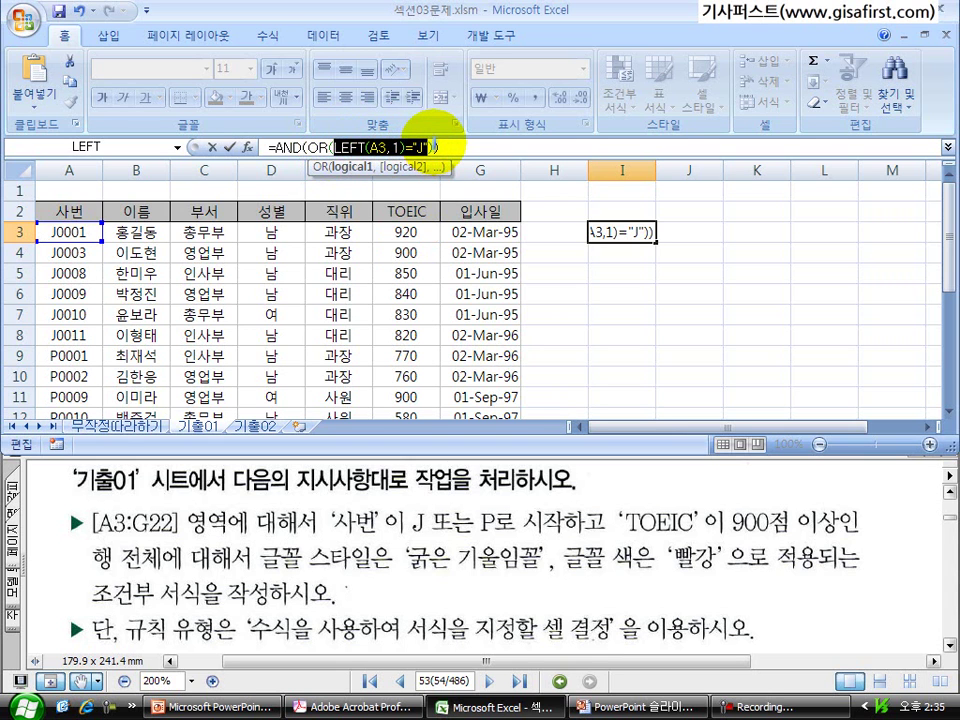
{"action": "left_click", "coordinate": [462, 152]}
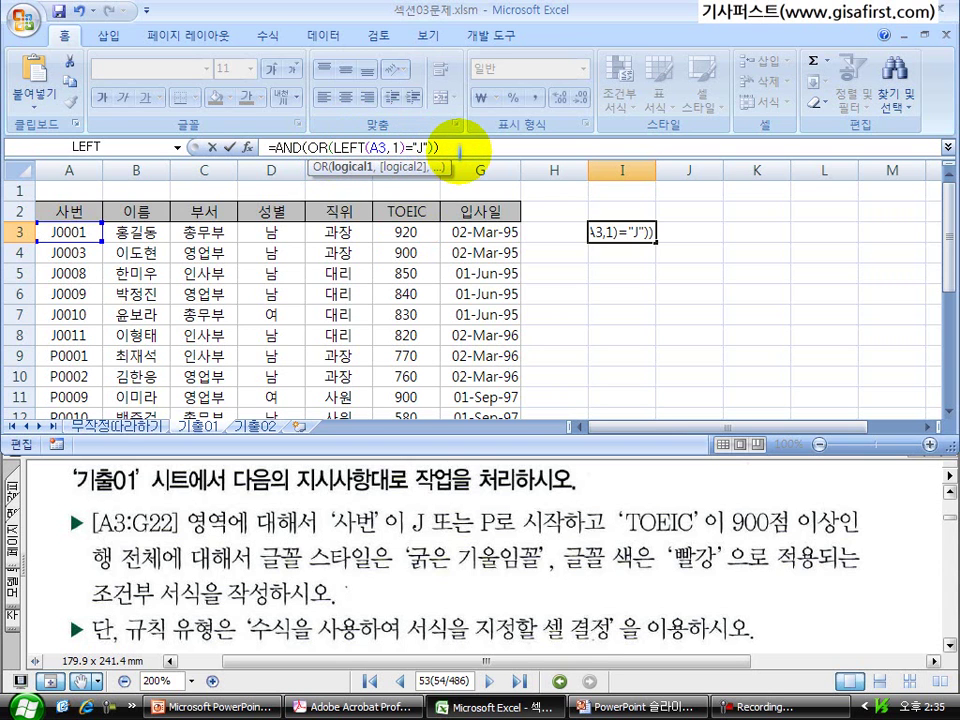
{"action": "type", "text": ","}
{"action": "key", "text": "ctrl+v"}
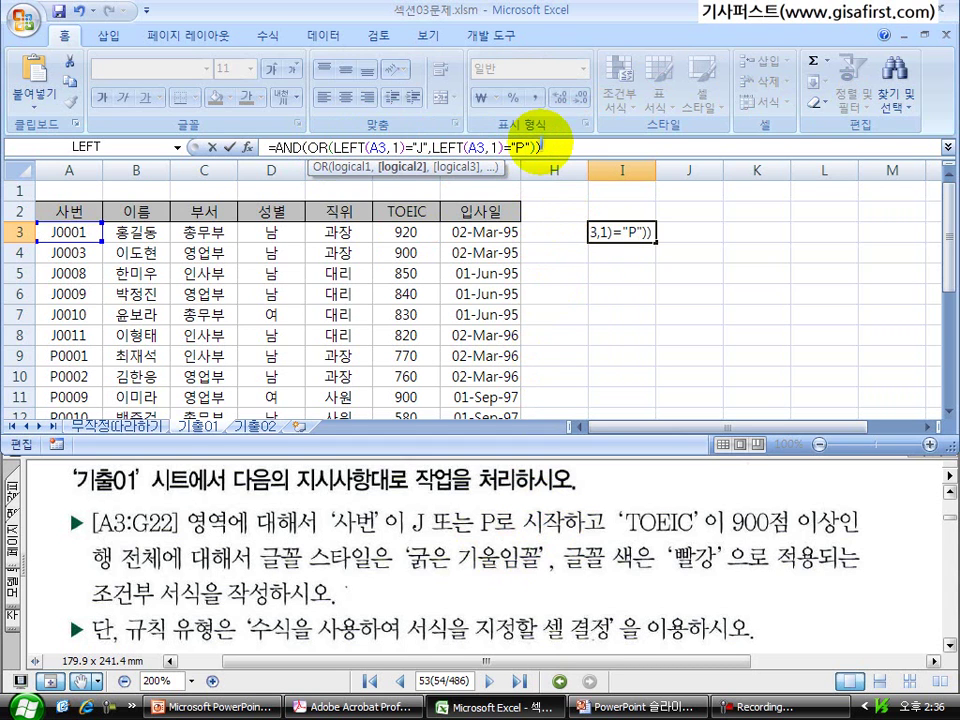
Step: Review the J and P conditions in the nested OR function's arguments
{"action": "left_click", "coordinate": [537, 149]}
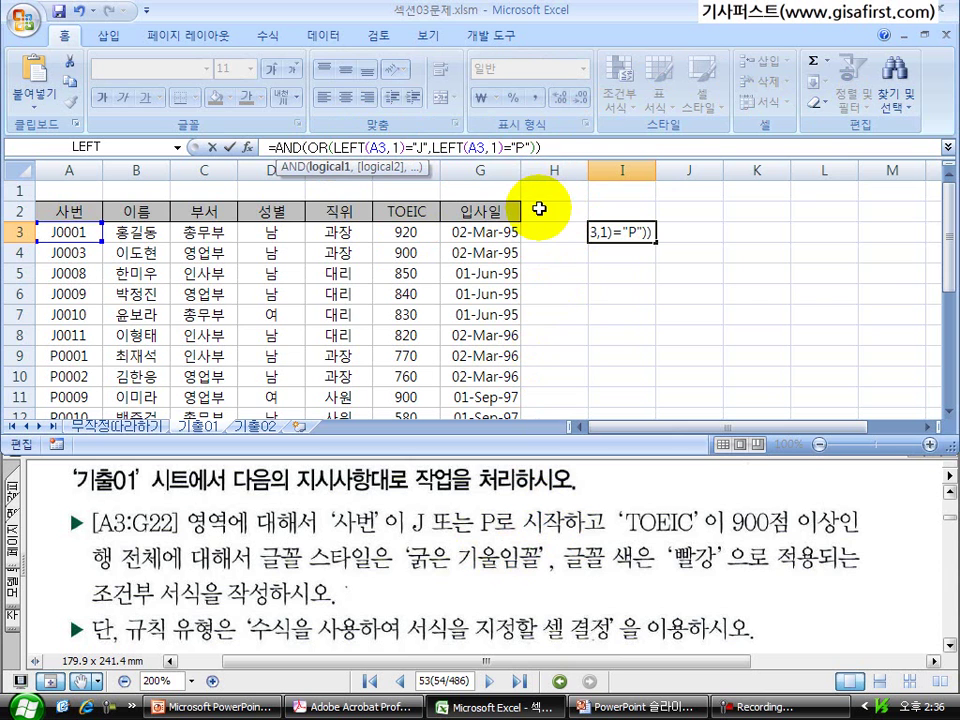
{"action": "left_click", "coordinate": [247, 148]}
{"action": "left_click_drag", "start_coordinate": [240, 57], "coordinate": [677, 231]}
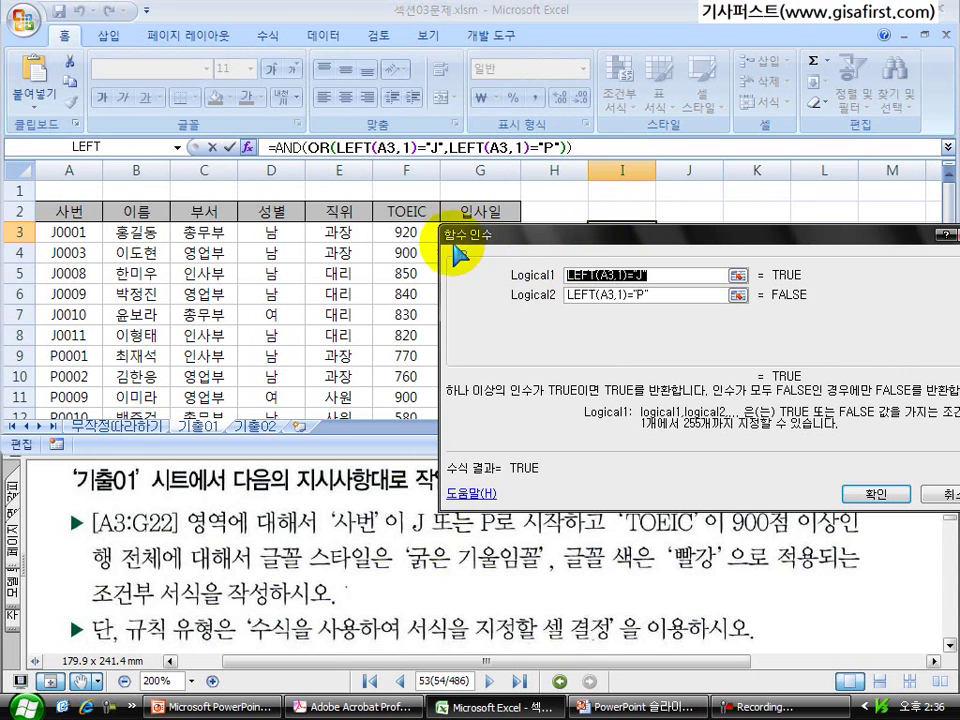
{"action": "left_click", "coordinate": [654, 293]}
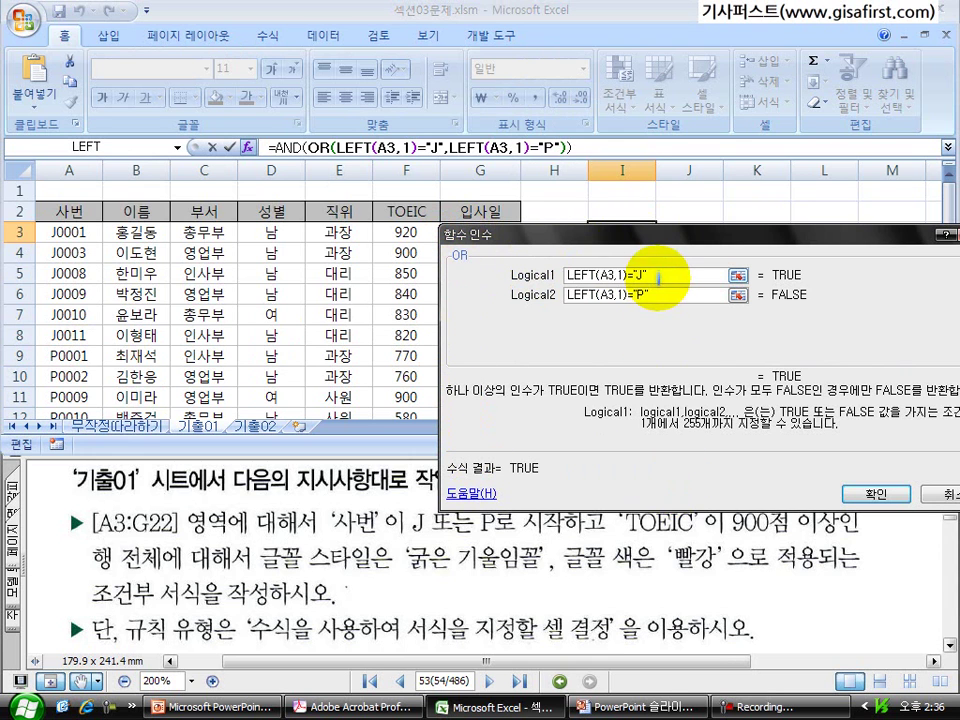
{"action": "left_click", "coordinate": [659, 271]}
{"action": "left_click", "coordinate": [662, 293]}
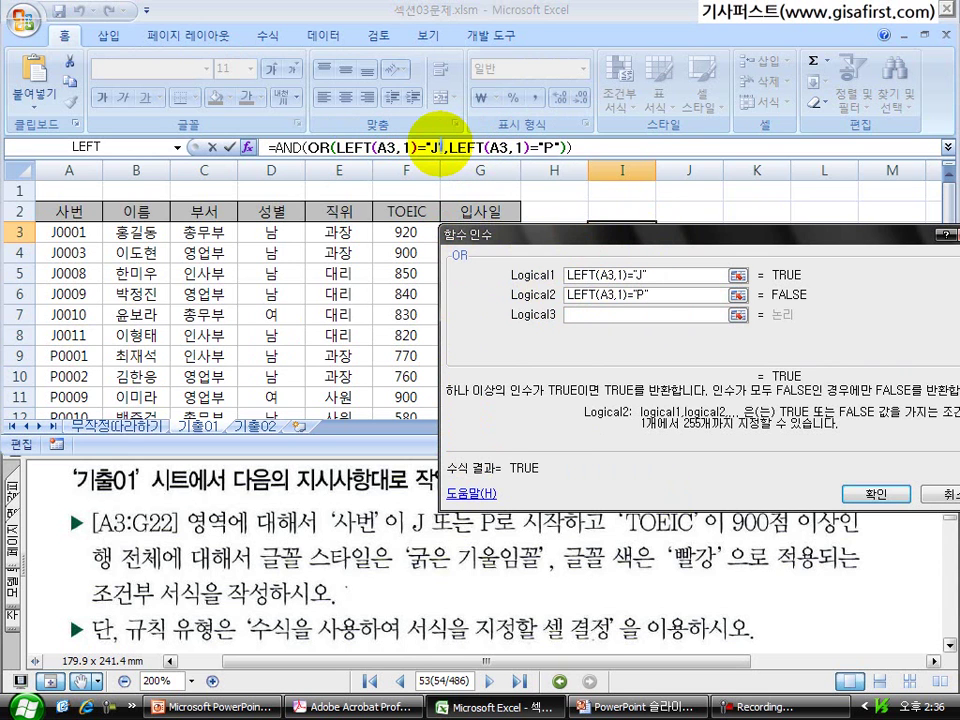
Step: Add F3>=900 as the AND function's second condition and enter the completed formula in I3
{"action": "left_click", "coordinate": [285, 147]}
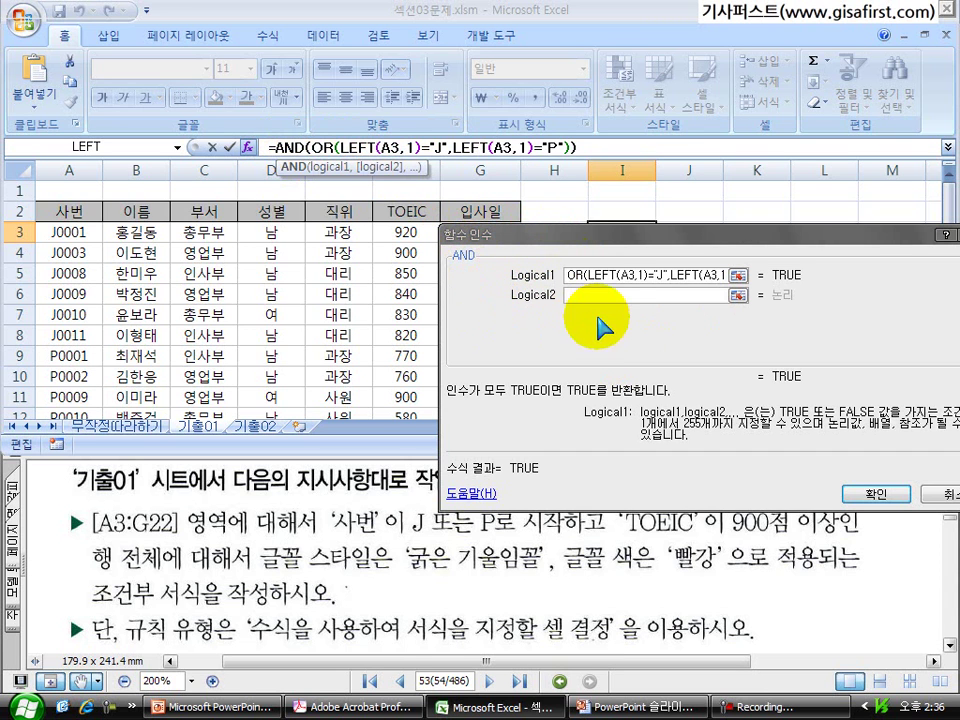
{"action": "left_click", "coordinate": [609, 296]}
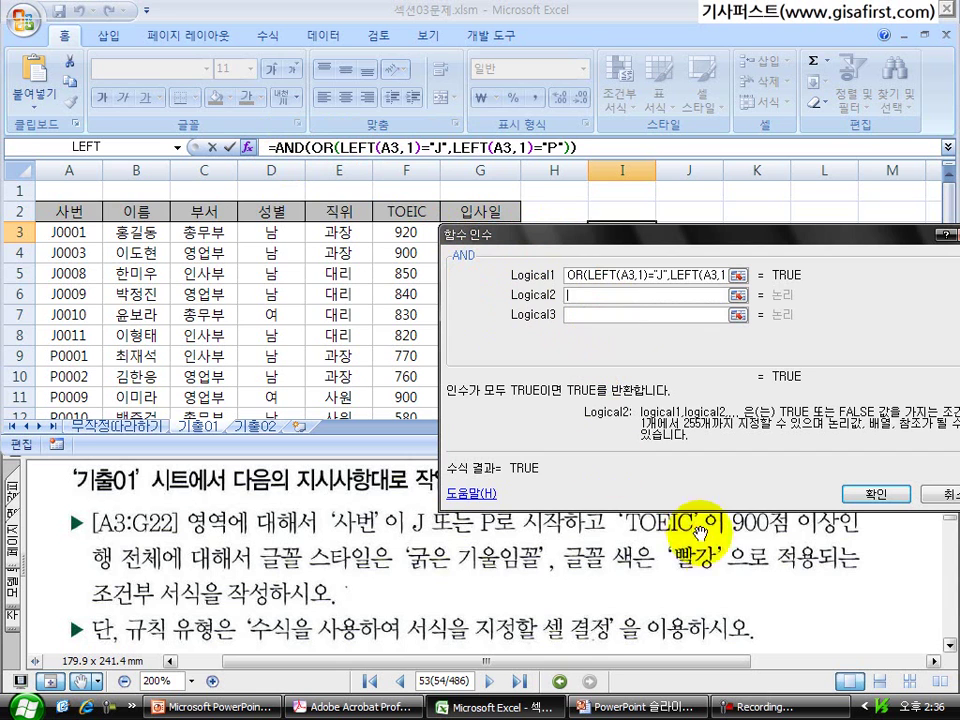
{"action": "left_click", "coordinate": [407, 231]}
{"action": "type", "text": ">=900"}
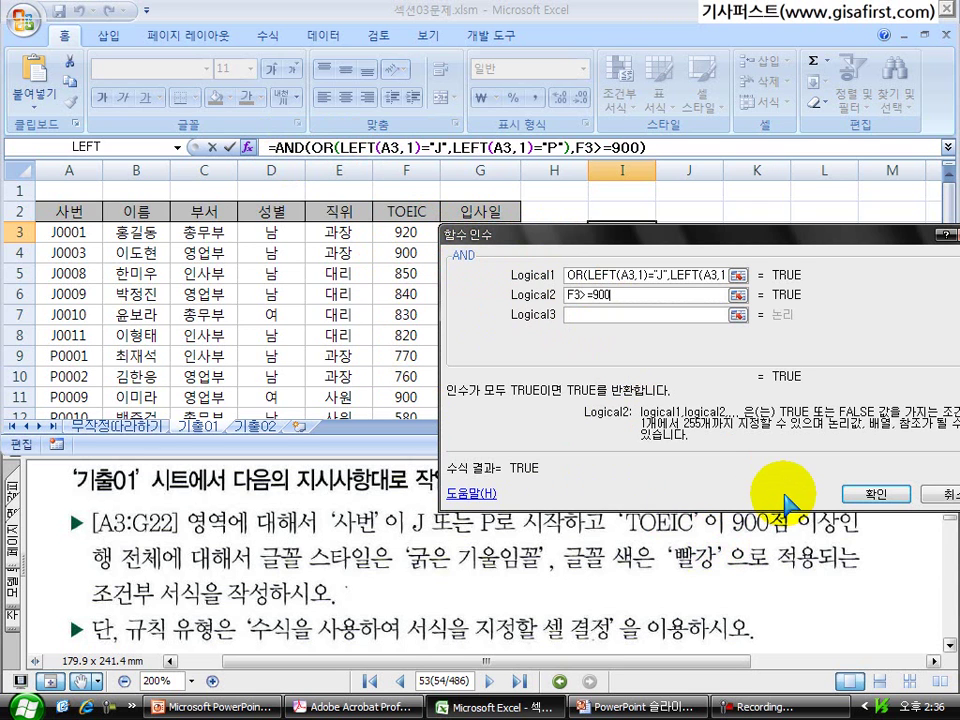
{"action": "left_click", "coordinate": [872, 495]}
Step: Fill the test formula from I3 down to I22 and check the copied results
{"action": "left_click_drag", "start_coordinate": [647, 242], "coordinate": [660, 393]}
{"action": "scroll", "coordinate": [660, 393], "scroll_direction": "up", "scroll_amount": 4}
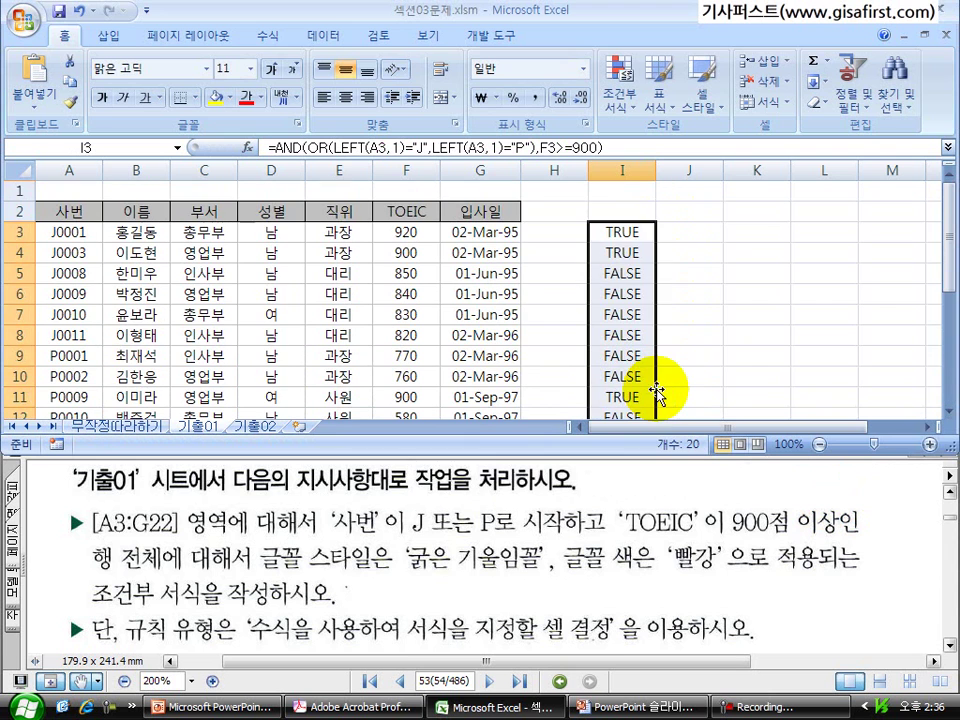
{"action": "left_click", "coordinate": [632, 237]}
{"action": "left_click", "coordinate": [628, 246]}
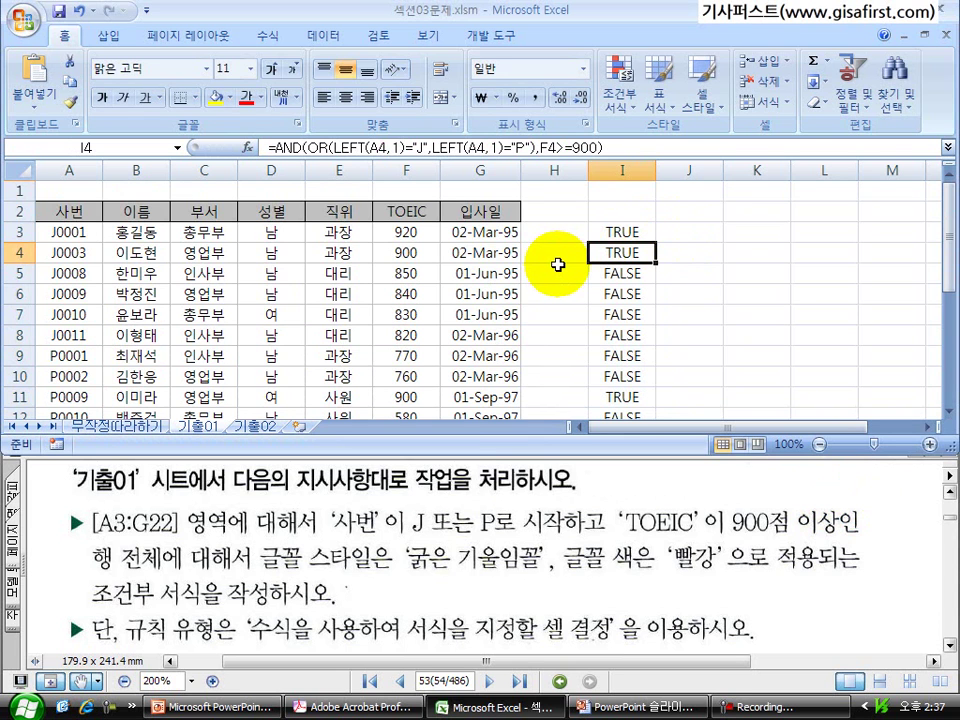
Step: Copy the AND formula text from I3 and select the data range A3:G22 for conditional formatting
{"action": "left_click", "coordinate": [622, 232]}
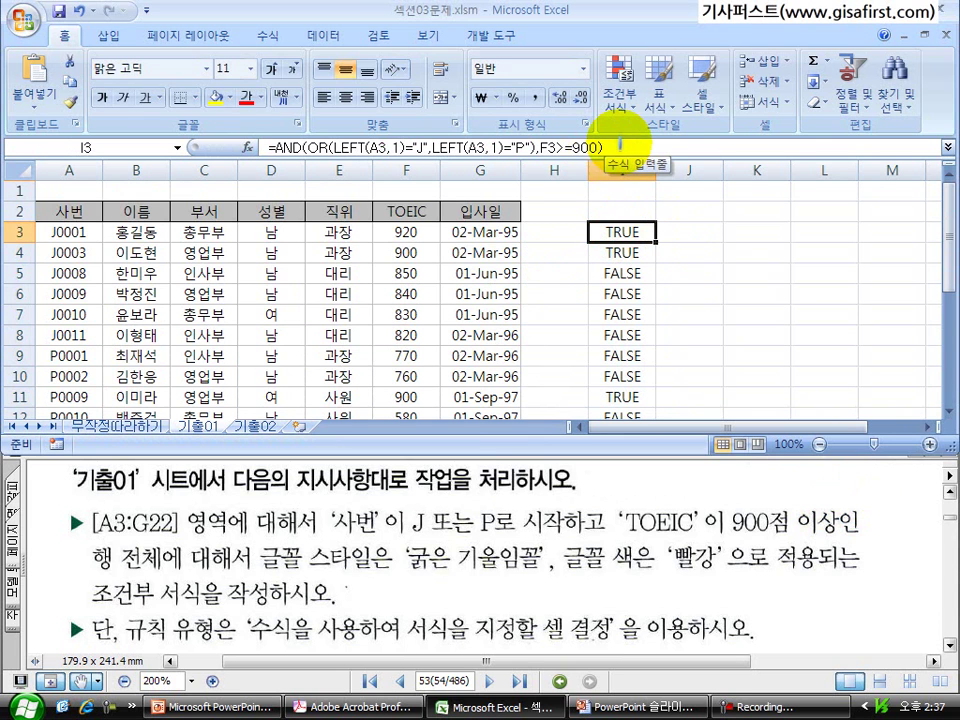
{"action": "left_click", "coordinate": [620, 146]}
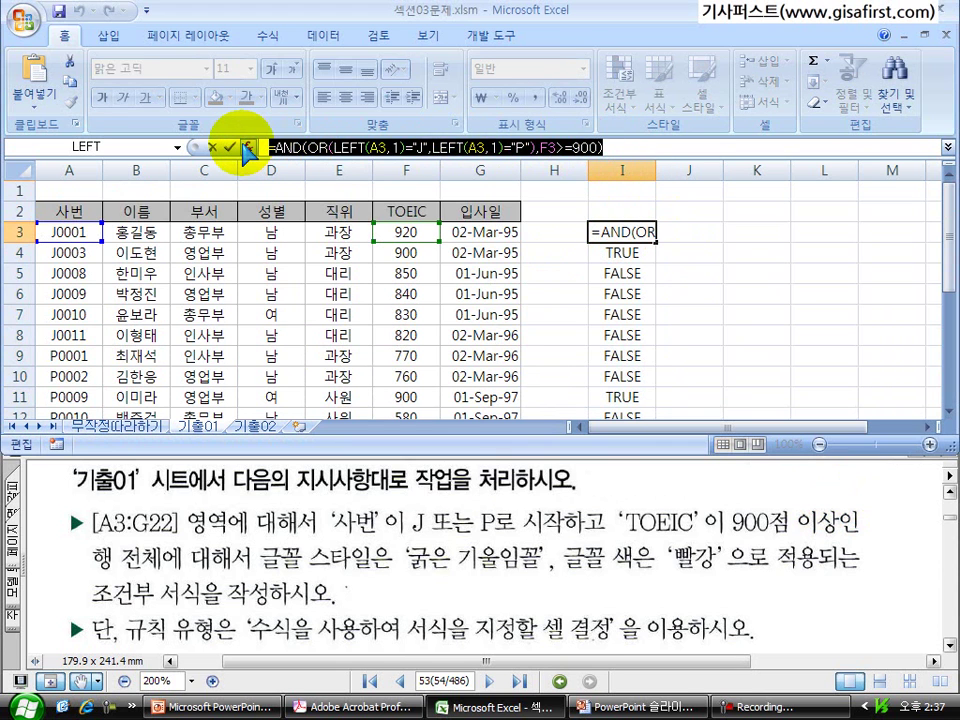
{"action": "key", "text": "ctrl+c"}
{"action": "key", "text": "Escape"}
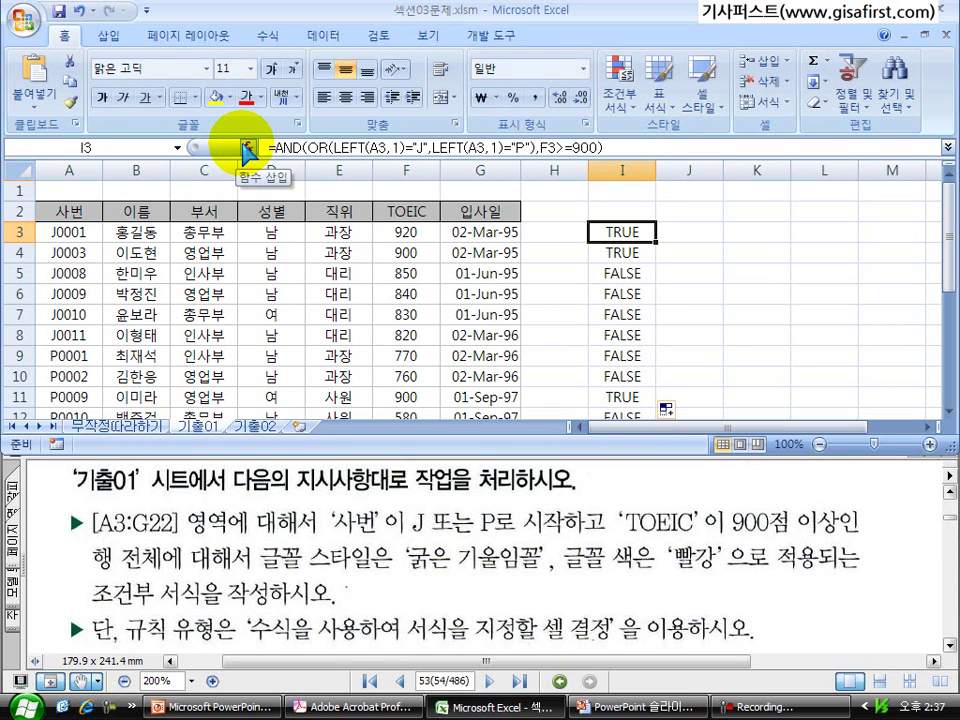
{"action": "left_click_drag", "start_coordinate": [72, 232], "coordinate": [495, 381]}
{"action": "scroll", "coordinate": [529, 375], "scroll_direction": "up", "scroll_amount": 4}
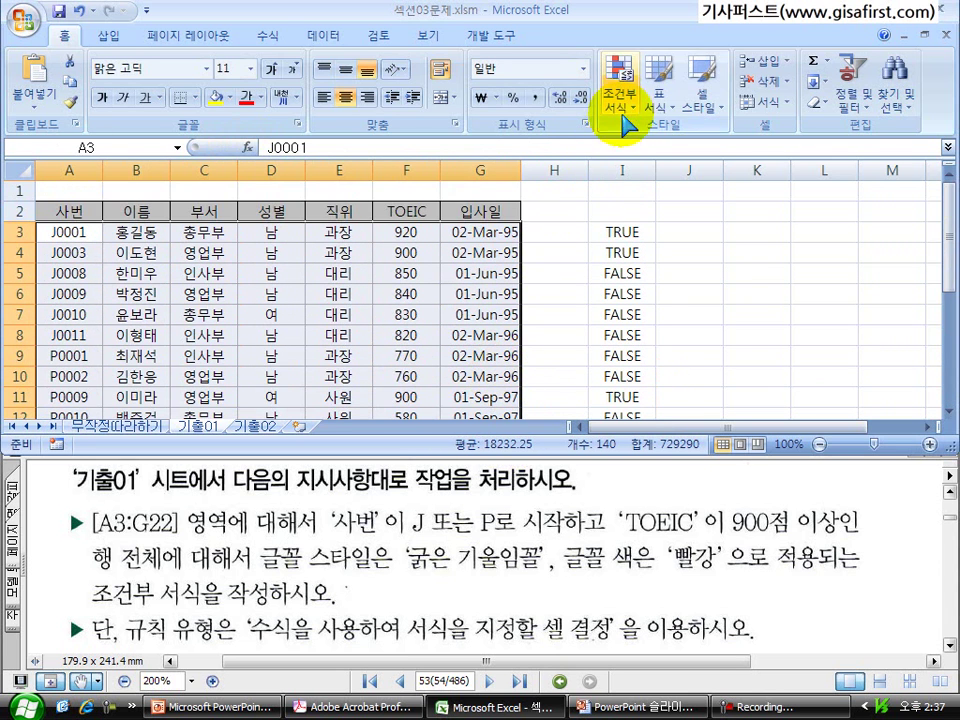
Step: Start a new formula-based conditional formatting rule for A3:G22 and paste the copied AND formula as its condition
{"action": "left_click", "coordinate": [621, 100]}
{"action": "left_click", "coordinate": [630, 336]}
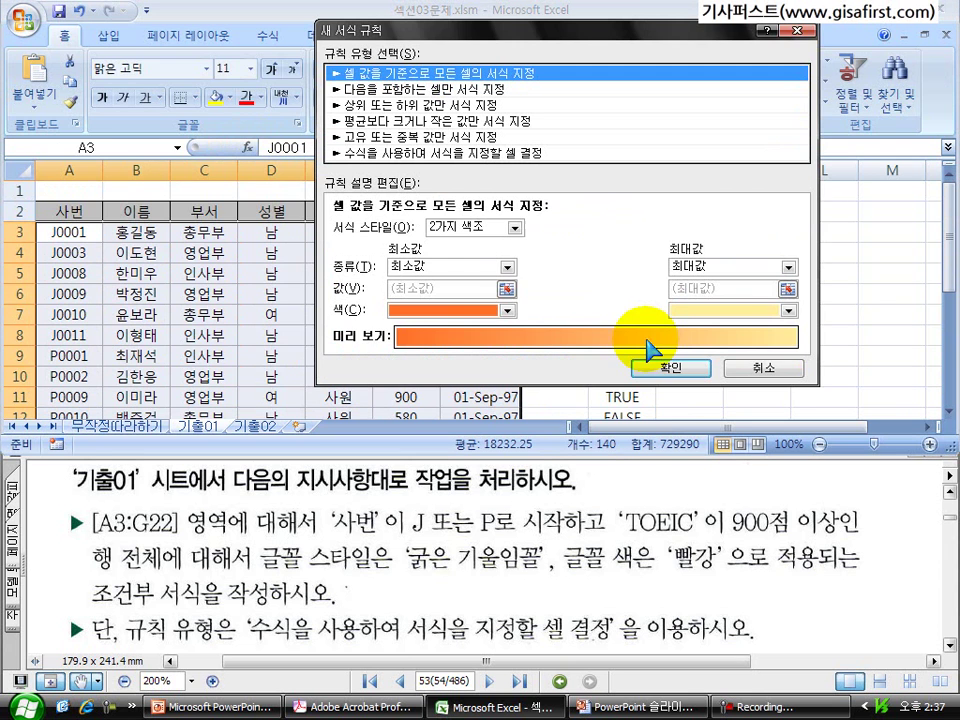
{"action": "left_click", "coordinate": [428, 153]}
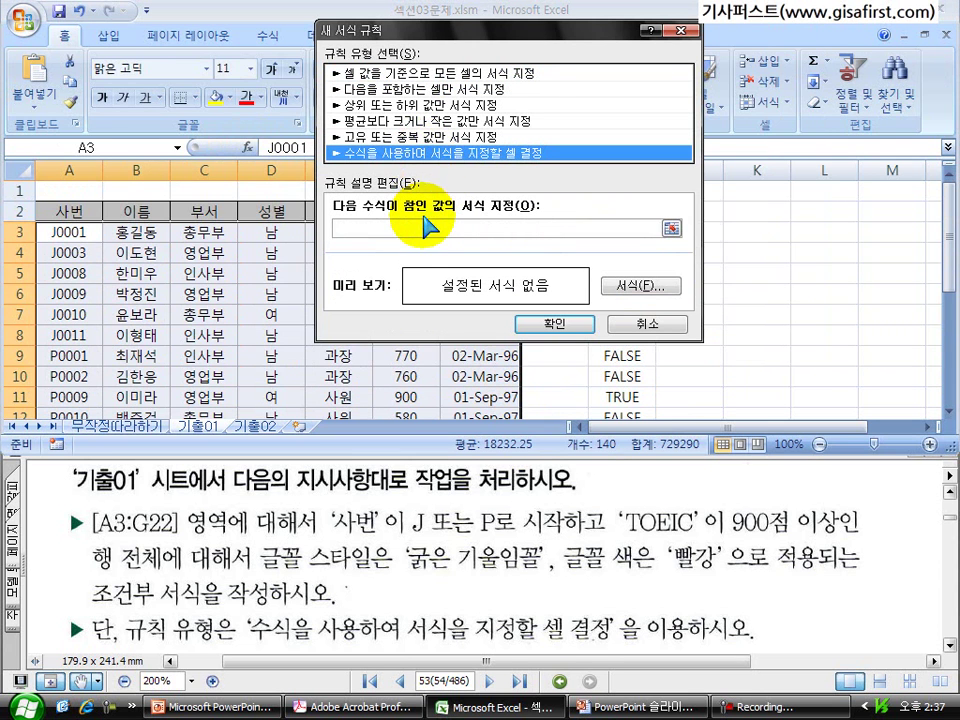
{"action": "left_click", "coordinate": [421, 228]}
{"action": "key", "text": "ctrl+v"}
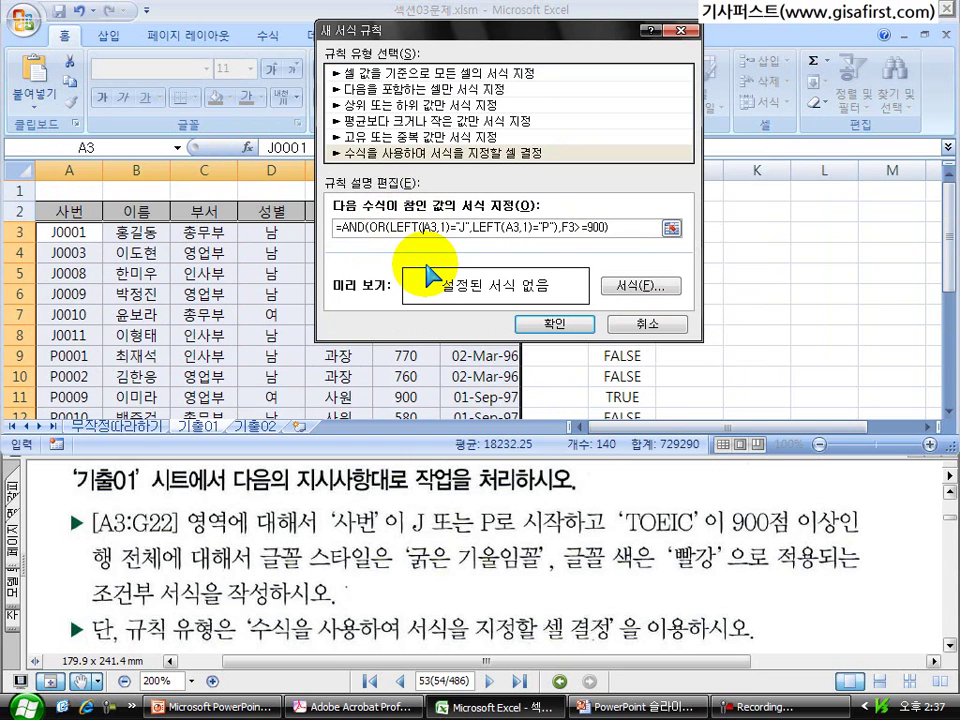
Step: Anchor the columns in the rule formula so it reads =AND(OR(LEFT($A3,1)="J",LEFT($A3,1)="P"),$F3>=900)
{"action": "type", "text": "$"}
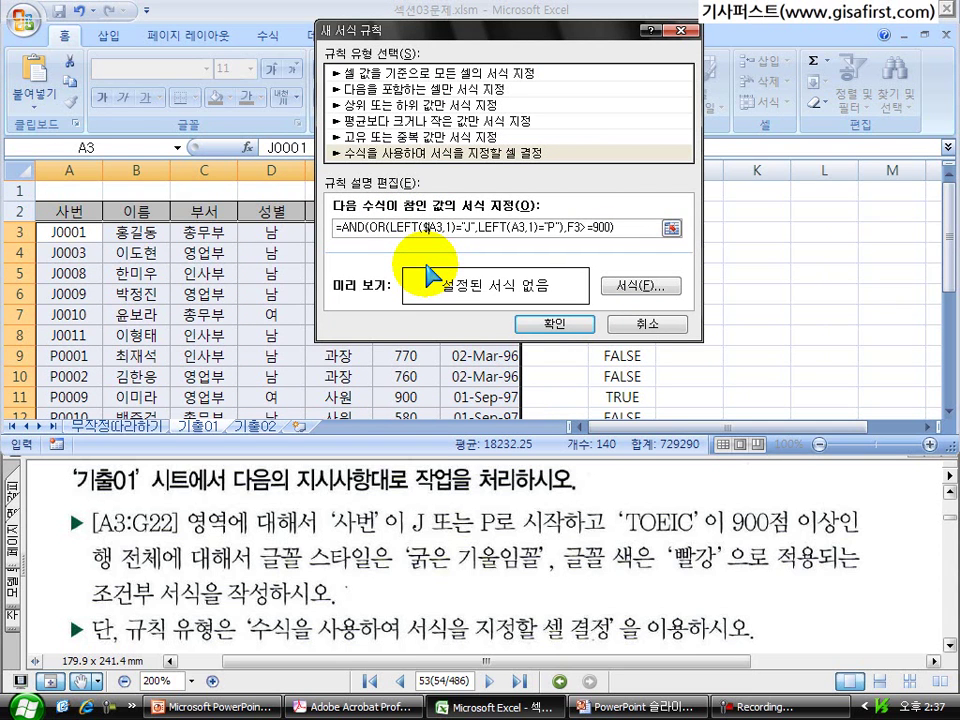
{"action": "left_click", "coordinate": [479, 227]}
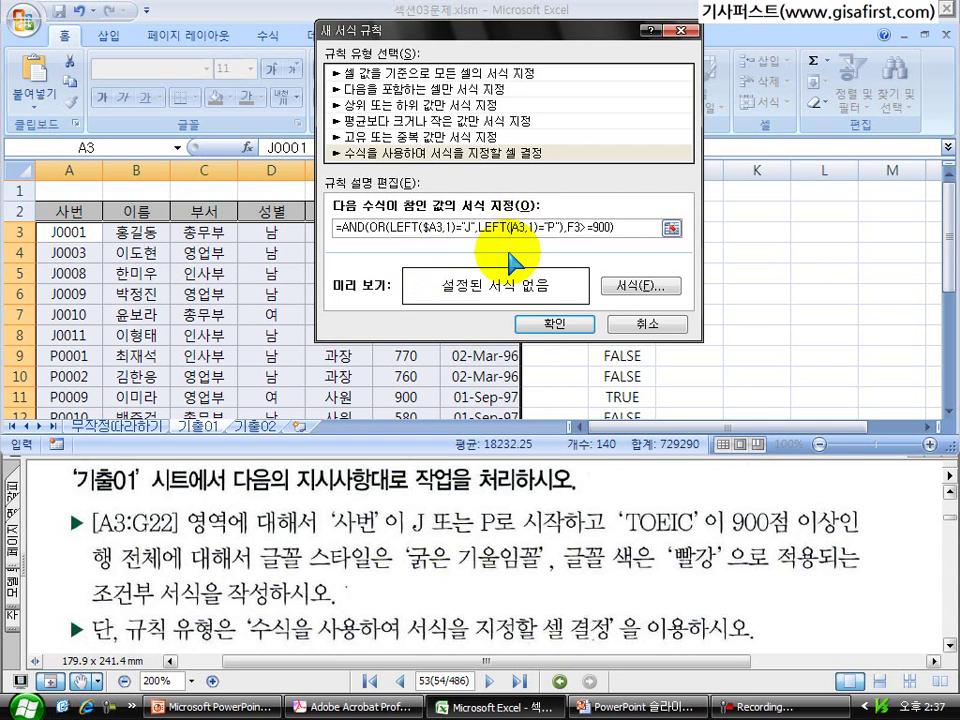
{"action": "type", "text": "$"}
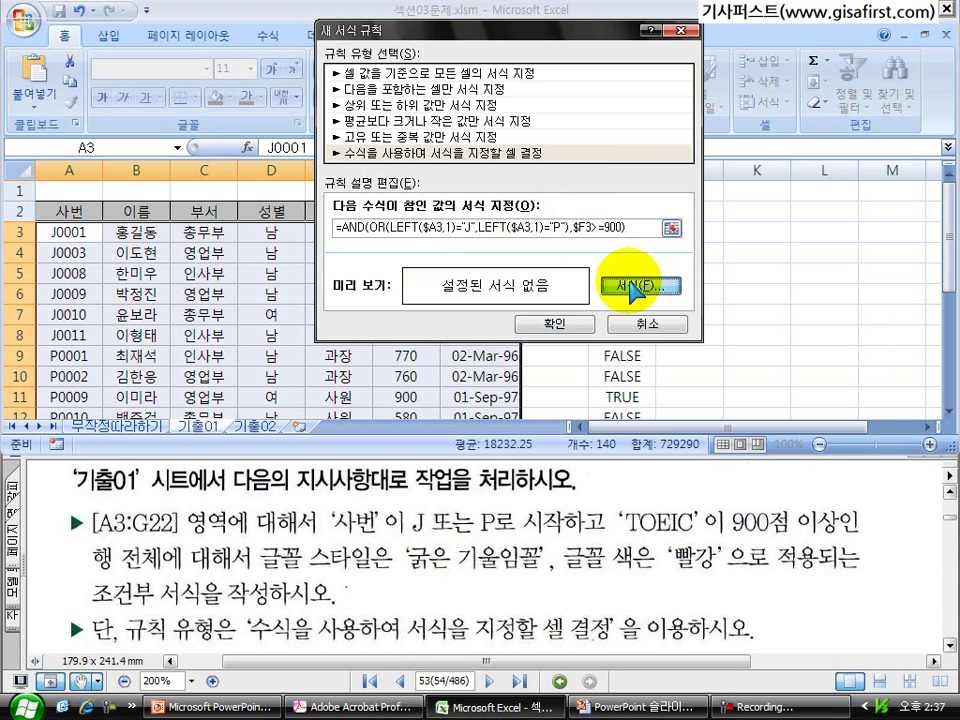
Step: Set the rule's font style to bold italic (굵은 기울임꼴) and its font color to standard red, and apply the rule
{"action": "left_click", "coordinate": [641, 285]}
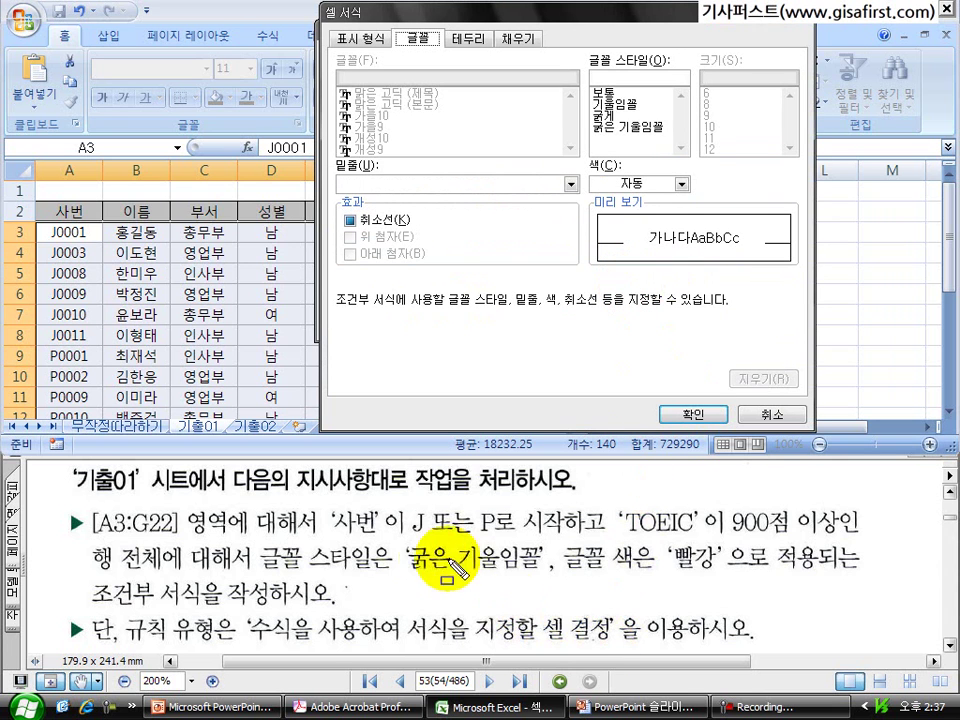
{"action": "left_click_drag", "start_coordinate": [400, 534], "coordinate": [545, 582]}
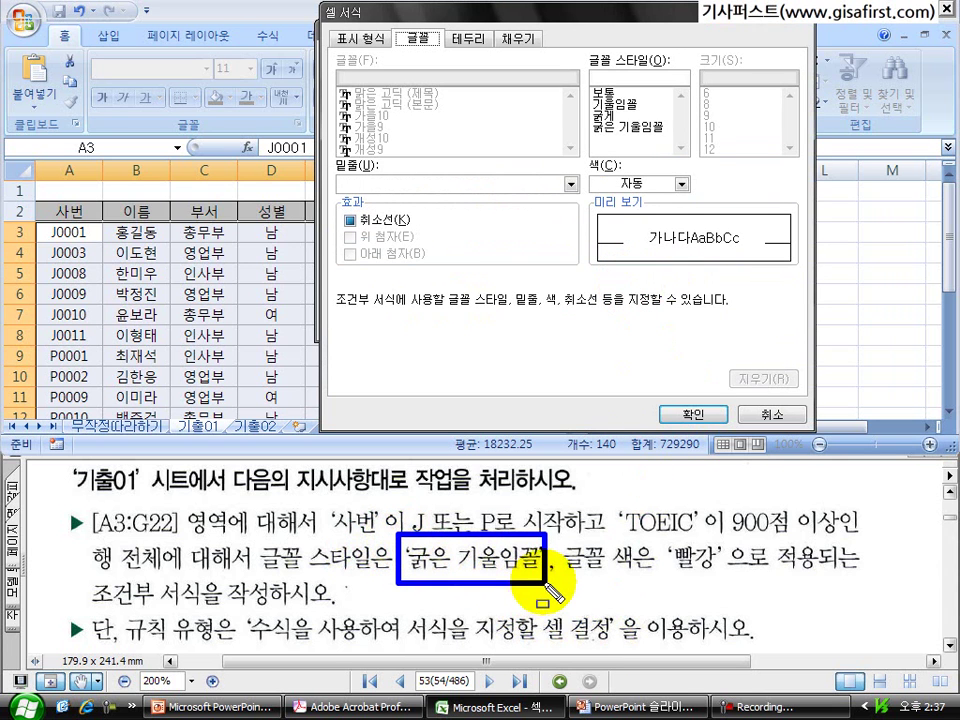
{"action": "left_click_drag", "start_coordinate": [664, 534], "coordinate": [733, 578]}
{"action": "key", "text": "Escape"}
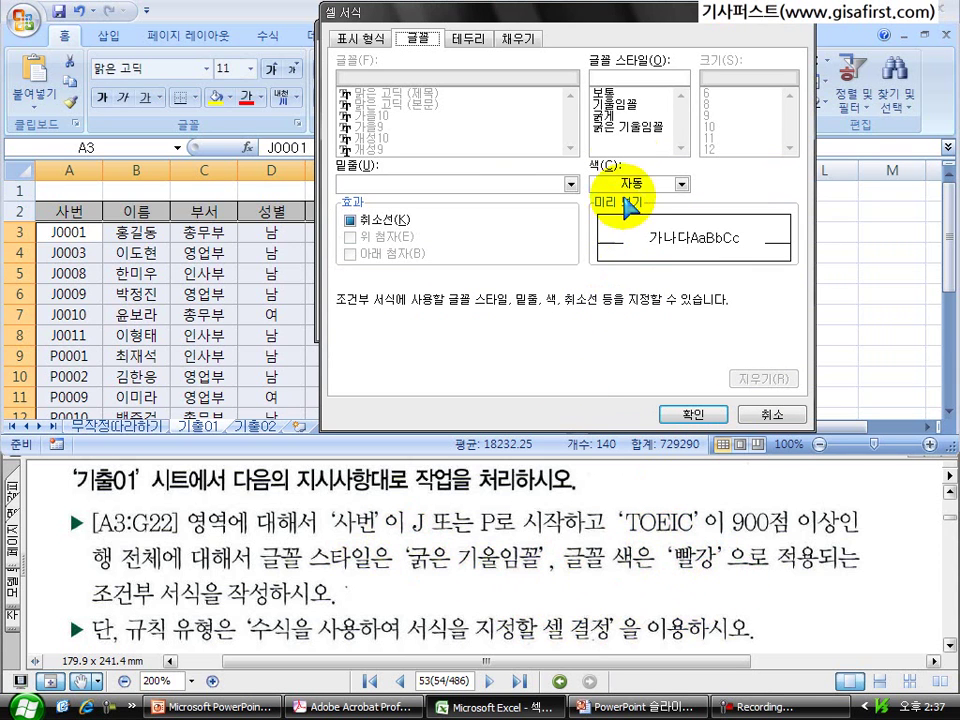
{"action": "left_click", "coordinate": [624, 127]}
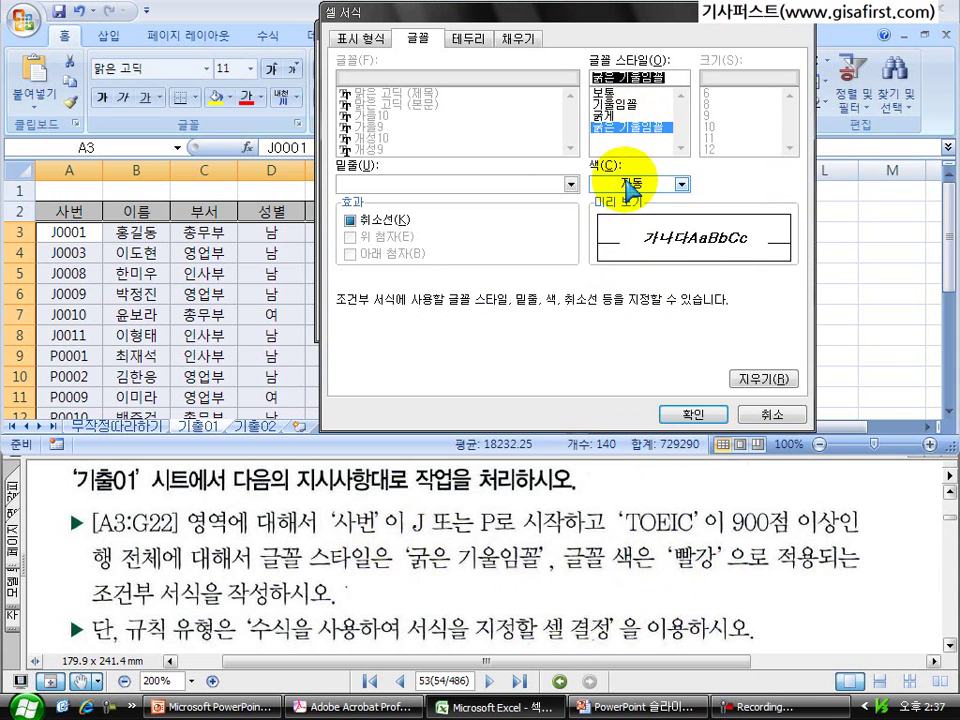
{"action": "left_click", "coordinate": [665, 186]}
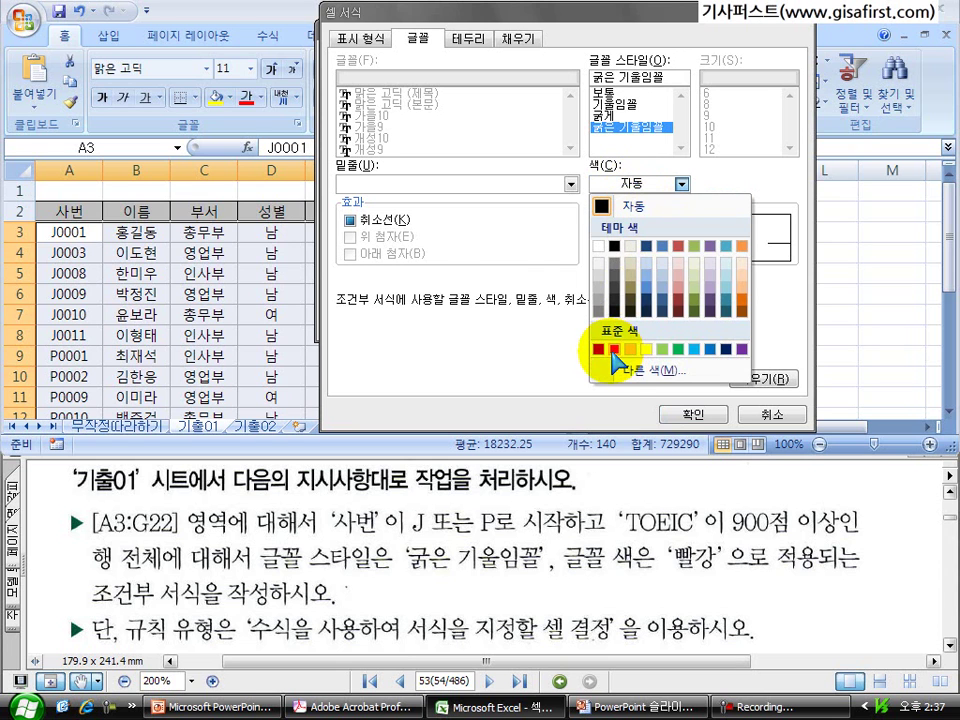
{"action": "left_click", "coordinate": [614, 350]}
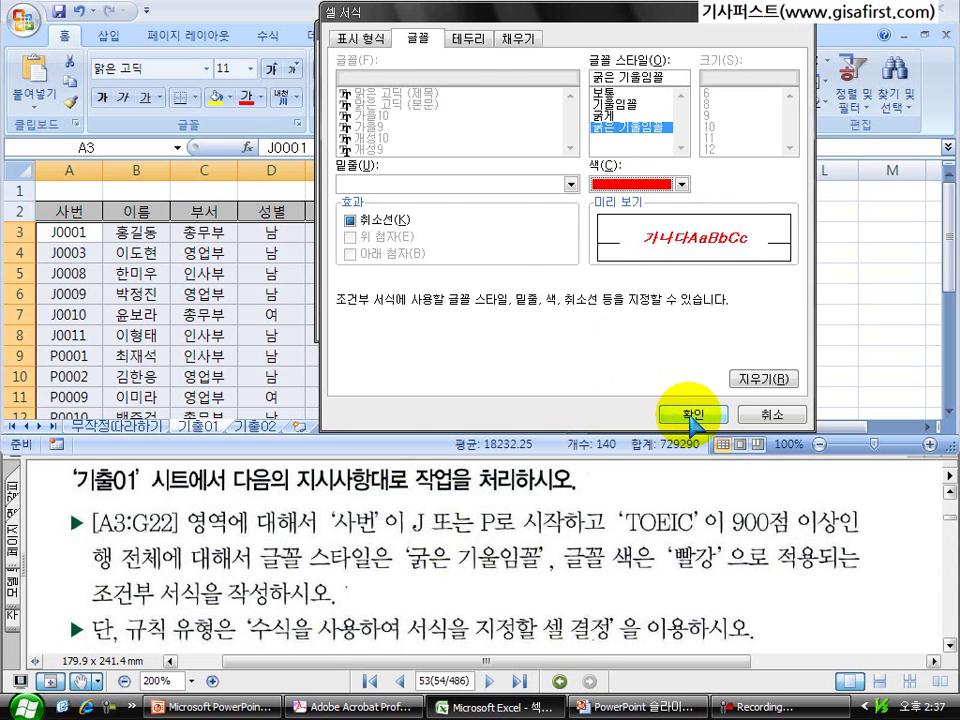
{"action": "left_click", "coordinate": [690, 416]}
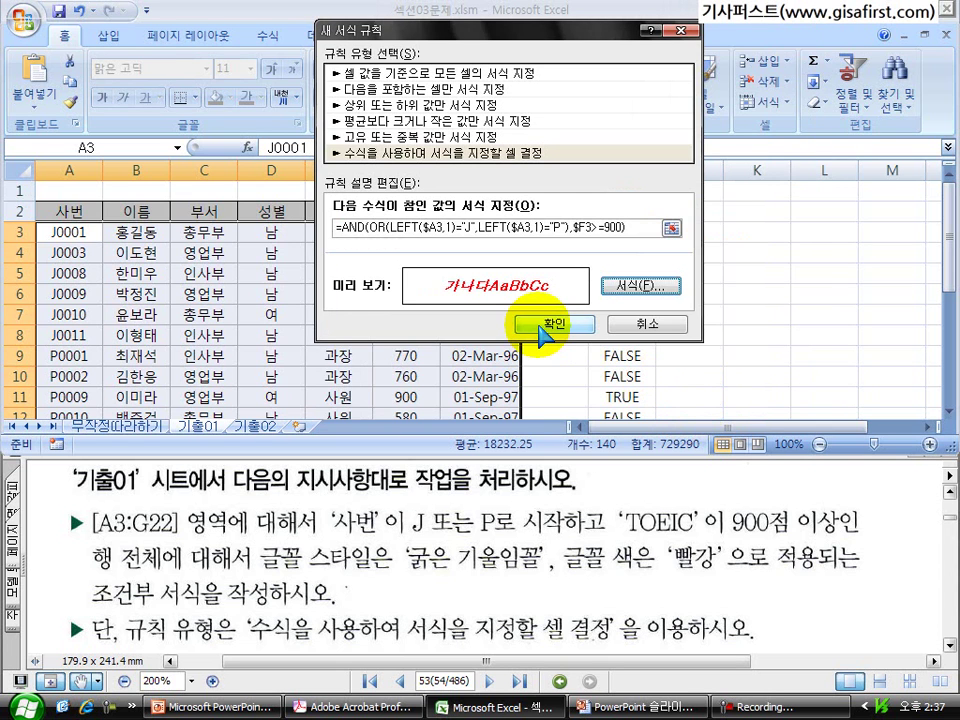
{"action": "left_click", "coordinate": [548, 325]}
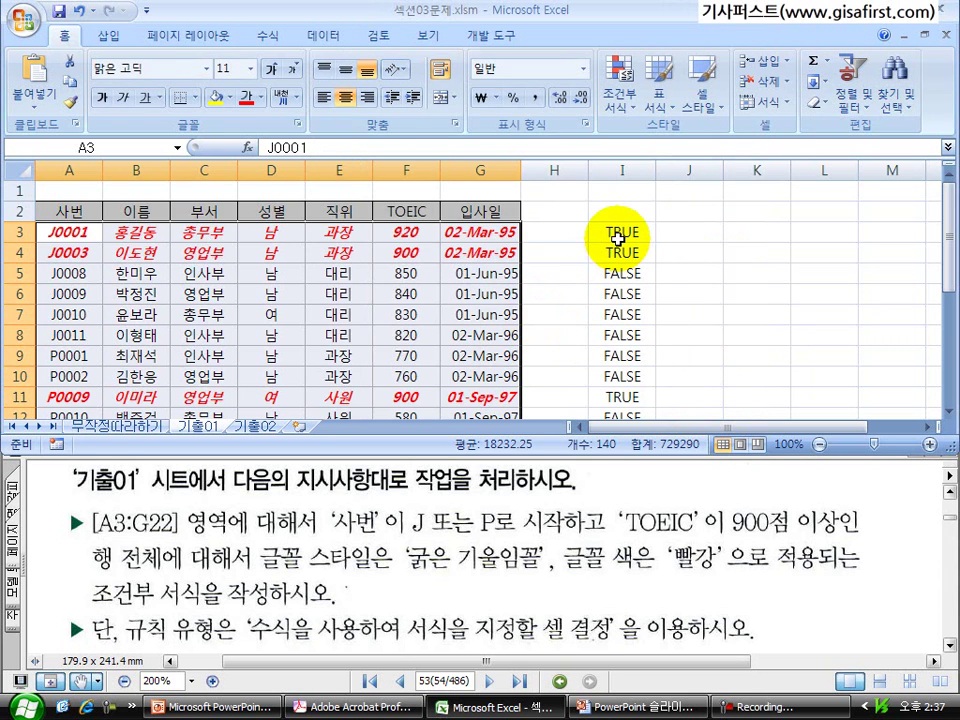
Step: Enlarge the worksheet view and compare the test results in column I with the formatted rows 3, 4 and 11
{"action": "left_click", "coordinate": [621, 236]}
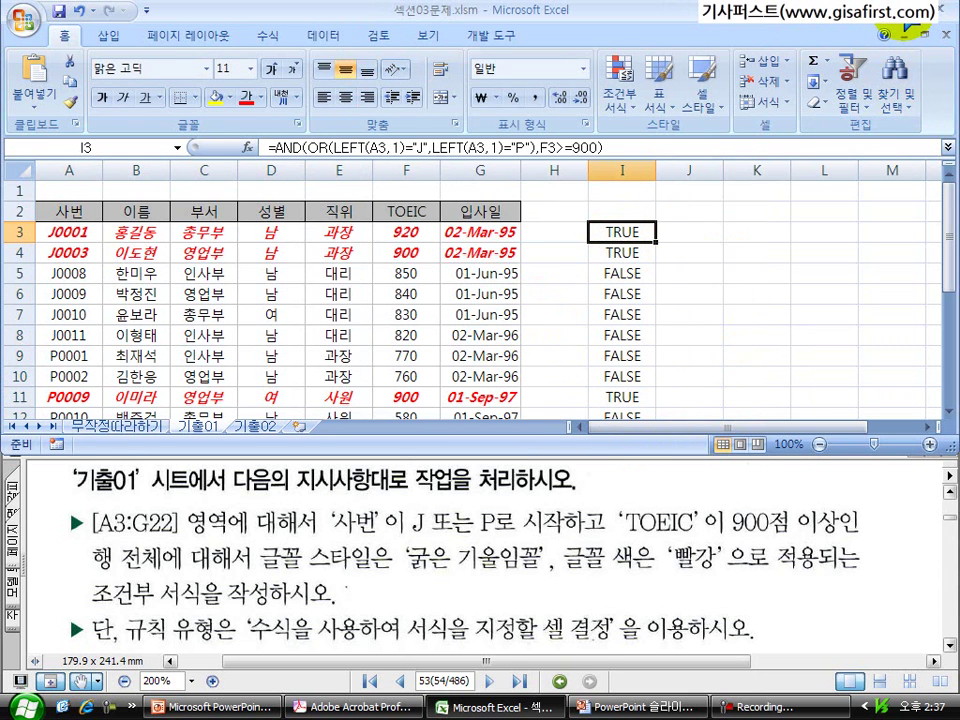
{"action": "left_click_drag", "start_coordinate": [678, 447], "coordinate": [671, 568]}
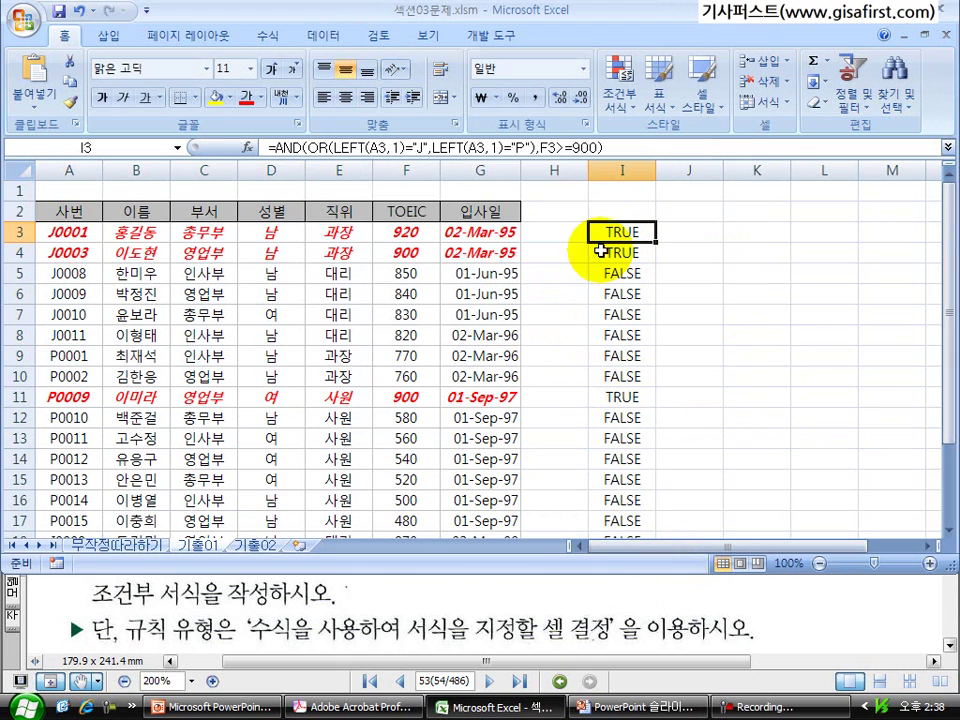
{"action": "mouse_move", "coordinate": [584, 216]}
{"action": "left_mouse_down"}
{"action": "mouse_move", "coordinate": [668, 258]}
{"action": "mouse_move", "coordinate": [660, 267]}
{"action": "left_mouse_up"}
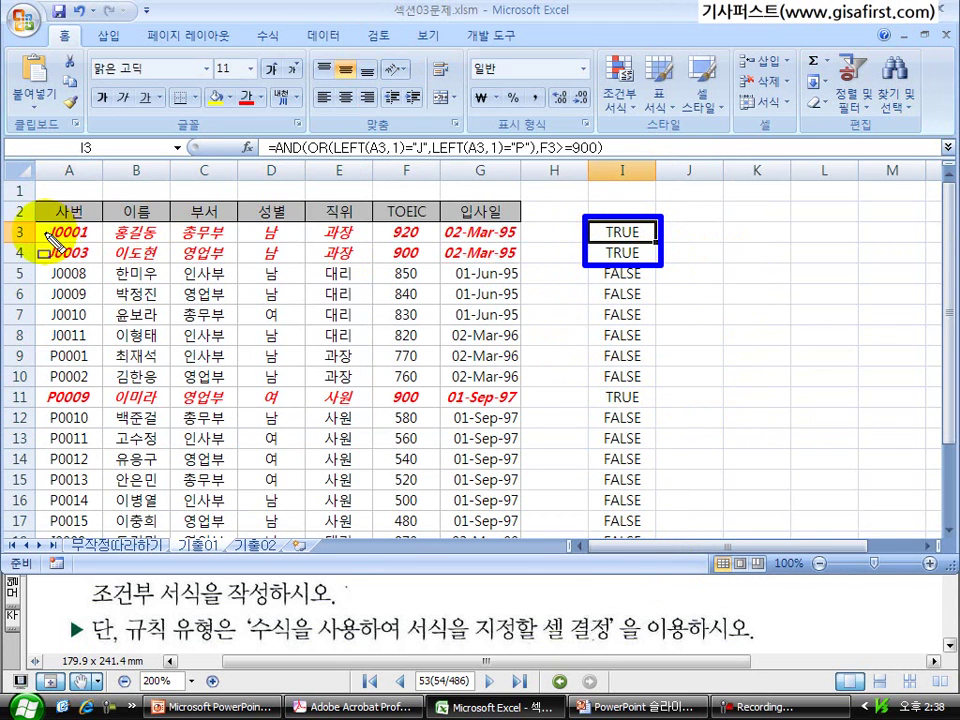
{"action": "mouse_move", "coordinate": [35, 218]}
{"action": "left_mouse_down"}
{"action": "mouse_move", "coordinate": [250, 277]}
{"action": "mouse_move", "coordinate": [529, 270]}
{"action": "left_mouse_up"}
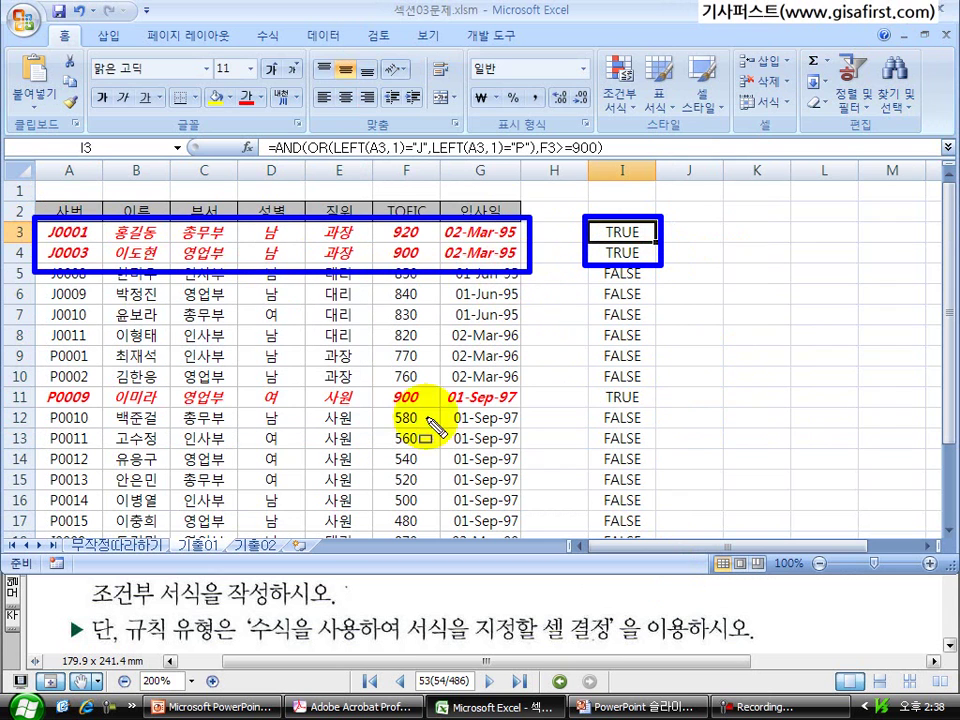
{"action": "mouse_move", "coordinate": [32, 378]}
{"action": "left_mouse_down"}
{"action": "mouse_move", "coordinate": [108, 397]}
{"action": "mouse_move", "coordinate": [530, 410]}
{"action": "left_mouse_up"}
{"action": "left_click_drag", "start_coordinate": [582, 379], "coordinate": [660, 410]}
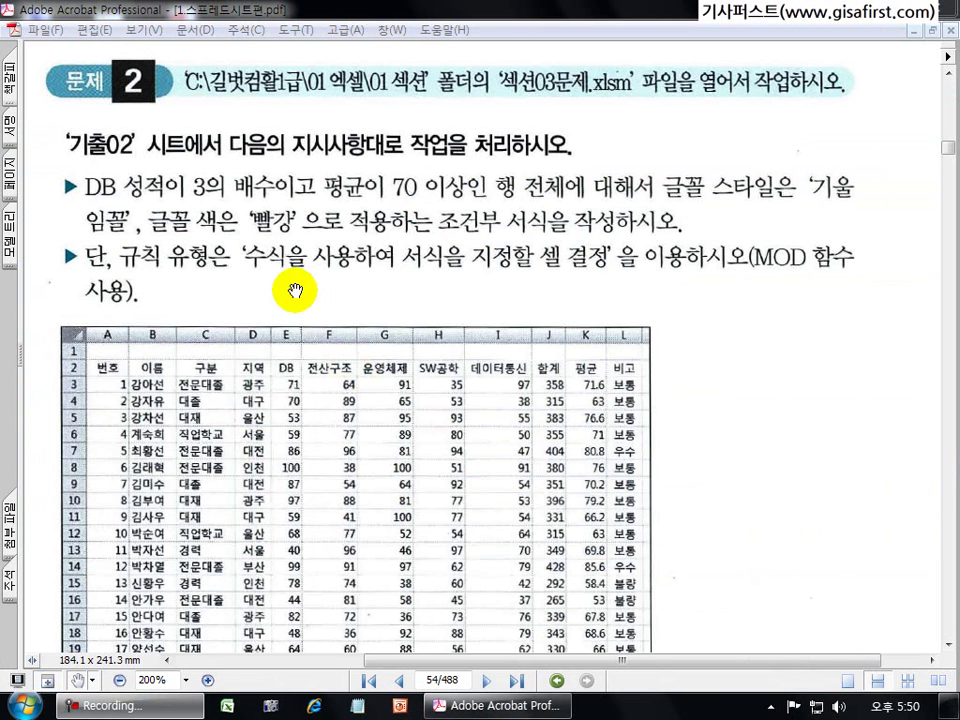
Step: Review the 기출02 task in the PDF: its DB and average conditions, the word joining them, and the required MOD function
{"action": "left_click_drag", "start_coordinate": [50, 124], "coordinate": [148, 164]}
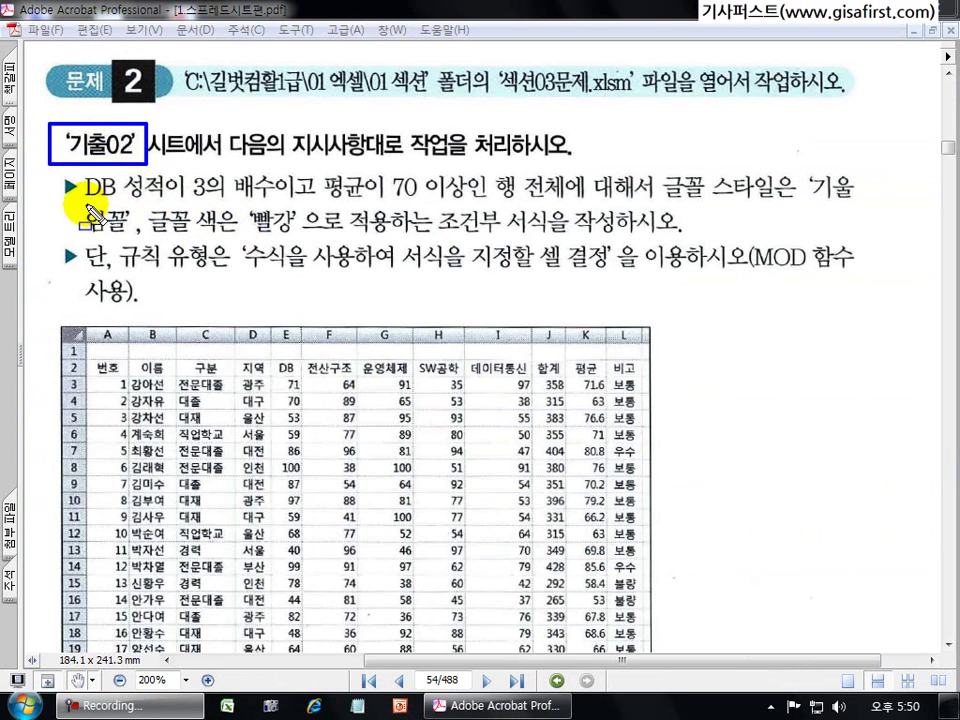
{"action": "left_click_drag", "start_coordinate": [82, 200], "coordinate": [262, 201]}
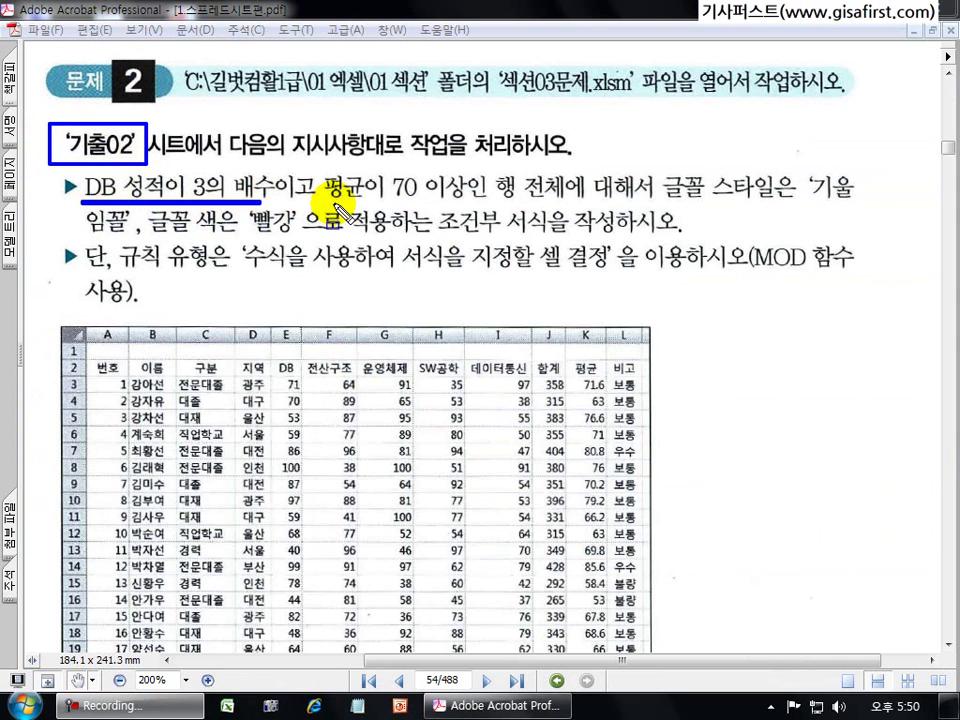
{"action": "left_click_drag", "start_coordinate": [330, 200], "coordinate": [457, 201]}
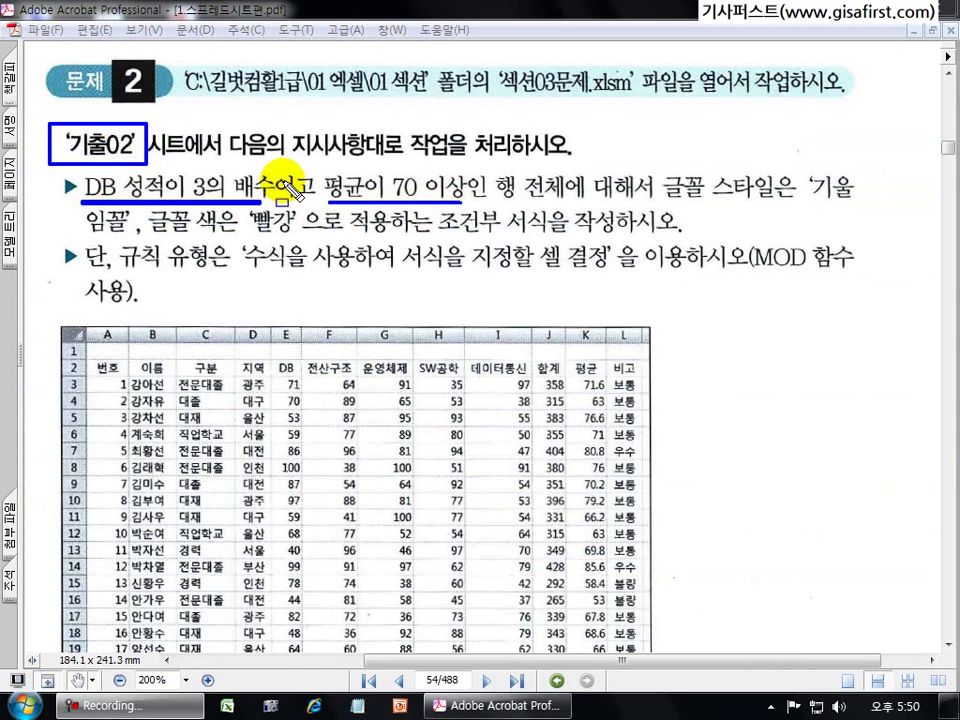
{"action": "mouse_move", "coordinate": [267, 169]}
{"action": "left_mouse_down"}
{"action": "mouse_move", "coordinate": [278, 200]}
{"action": "mouse_move", "coordinate": [321, 204]}
{"action": "left_mouse_up"}
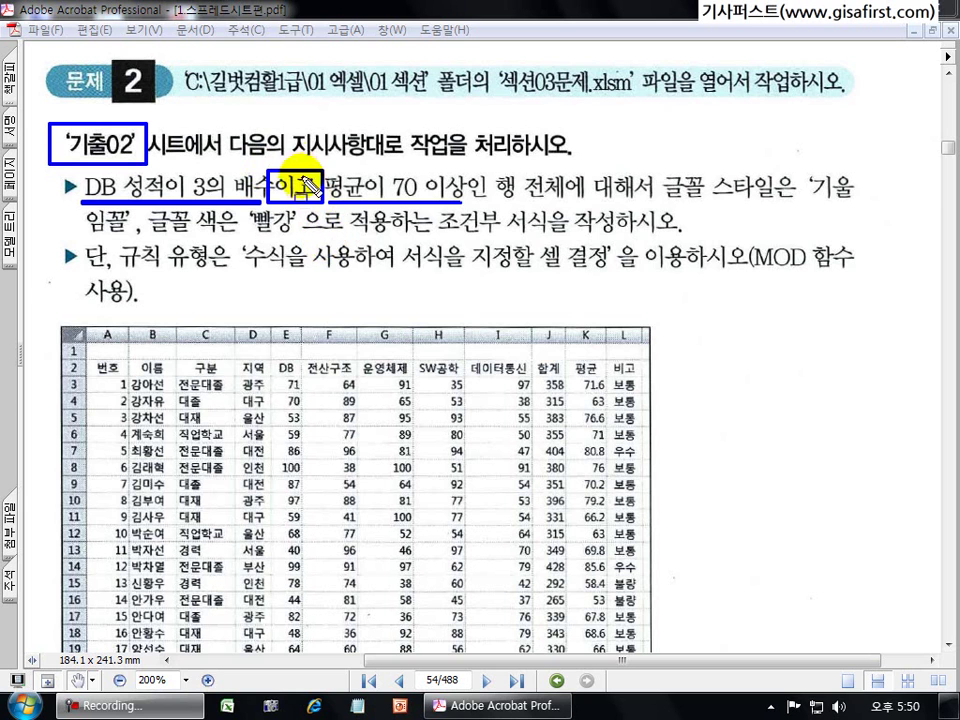
{"action": "left_click", "coordinate": [294, 157]}
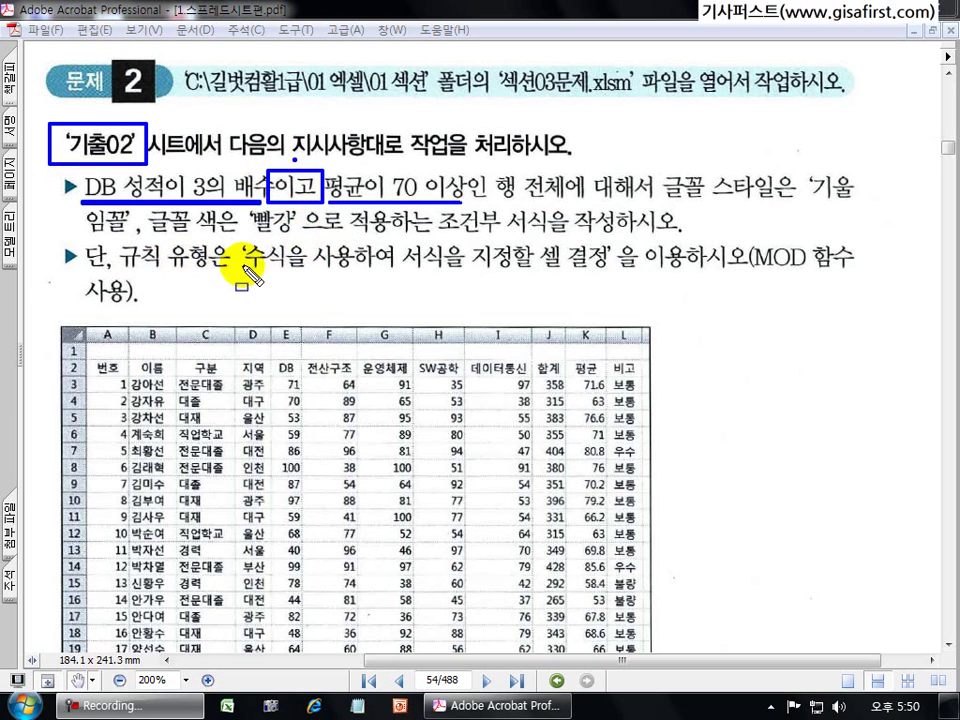
{"action": "left_click_drag", "start_coordinate": [757, 279], "coordinate": [845, 279]}
{"action": "left_click_drag", "start_coordinate": [83, 314], "coordinate": [117, 314]}
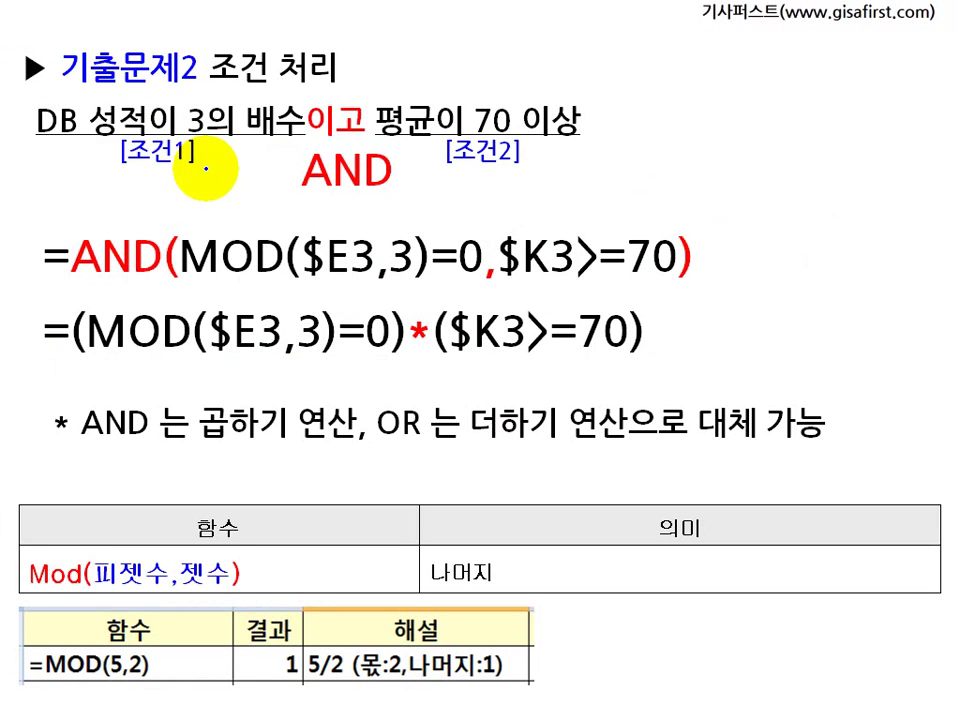
{"action": "mouse_move", "coordinate": [206, 171]}
{"action": "left_mouse_down"}
{"action": "mouse_move", "coordinate": [100, 150]}
{"action": "mouse_move", "coordinate": [193, 185]}
{"action": "left_mouse_up"}
{"action": "mouse_move", "coordinate": [482, 144]}
{"action": "left_mouse_down"}
{"action": "mouse_move", "coordinate": [506, 71]}
{"action": "mouse_move", "coordinate": [510, 178]}
{"action": "left_mouse_up"}
{"action": "left_click_drag", "start_coordinate": [380, 138], "coordinate": [425, 143]}
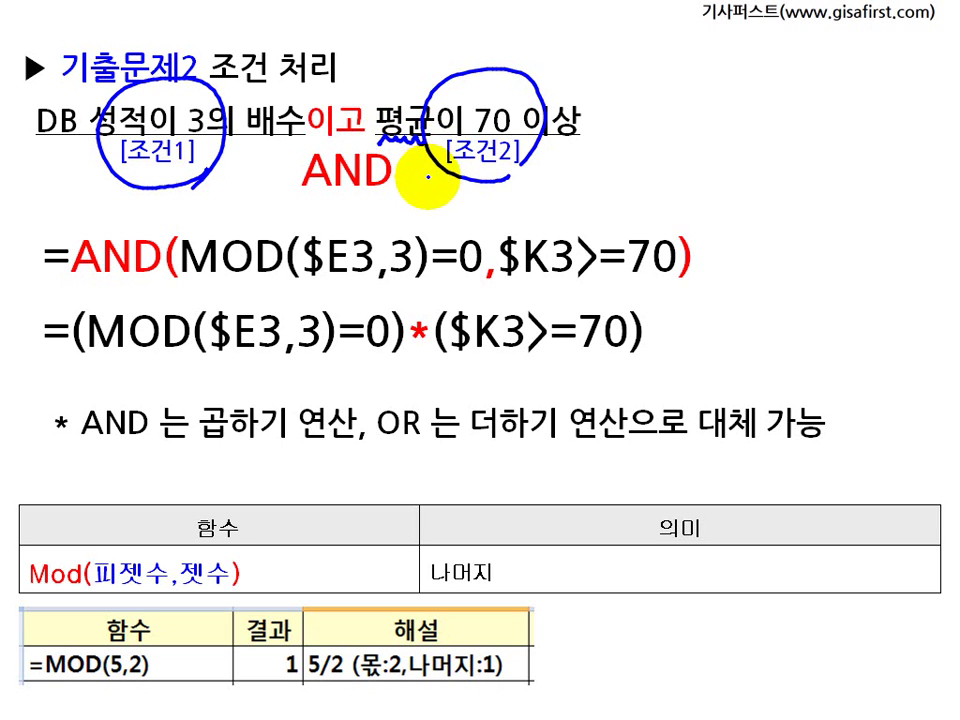
{"action": "left_click_drag", "start_coordinate": [523, 281], "coordinate": [661, 272]}
{"action": "mouse_move", "coordinate": [521, 167]}
{"action": "left_mouse_down"}
{"action": "mouse_move", "coordinate": [549, 197]}
{"action": "mouse_move", "coordinate": [555, 223]}
{"action": "left_mouse_up"}
{"action": "left_click_drag", "start_coordinate": [540, 209], "coordinate": [558, 220]}
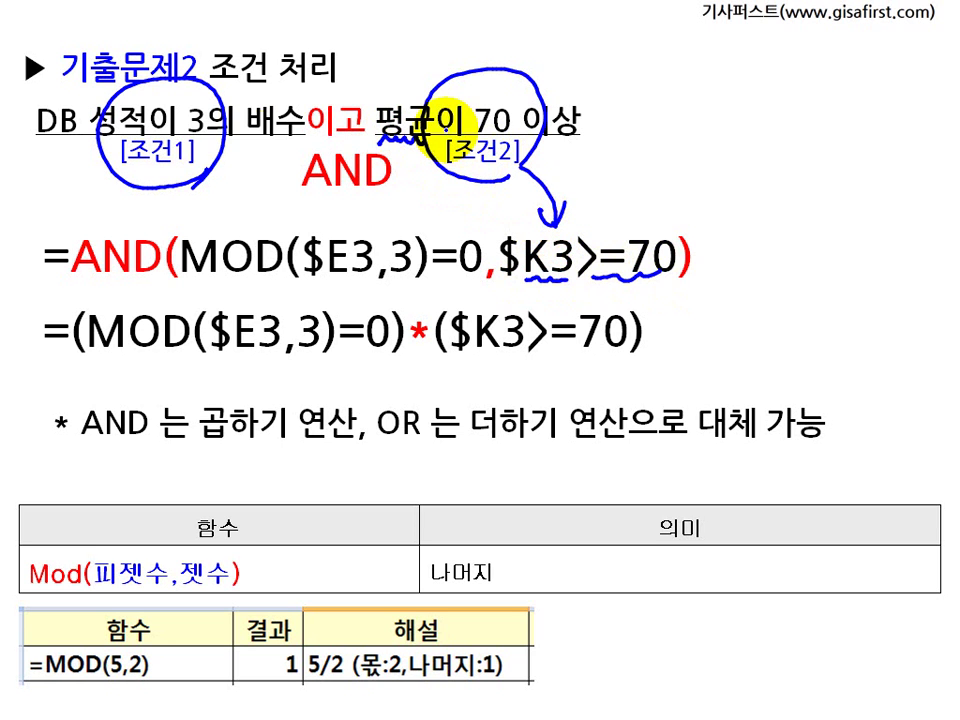
{"action": "left_click_drag", "start_coordinate": [205, 140], "coordinate": [305, 132]}
{"action": "key", "text": "e"}
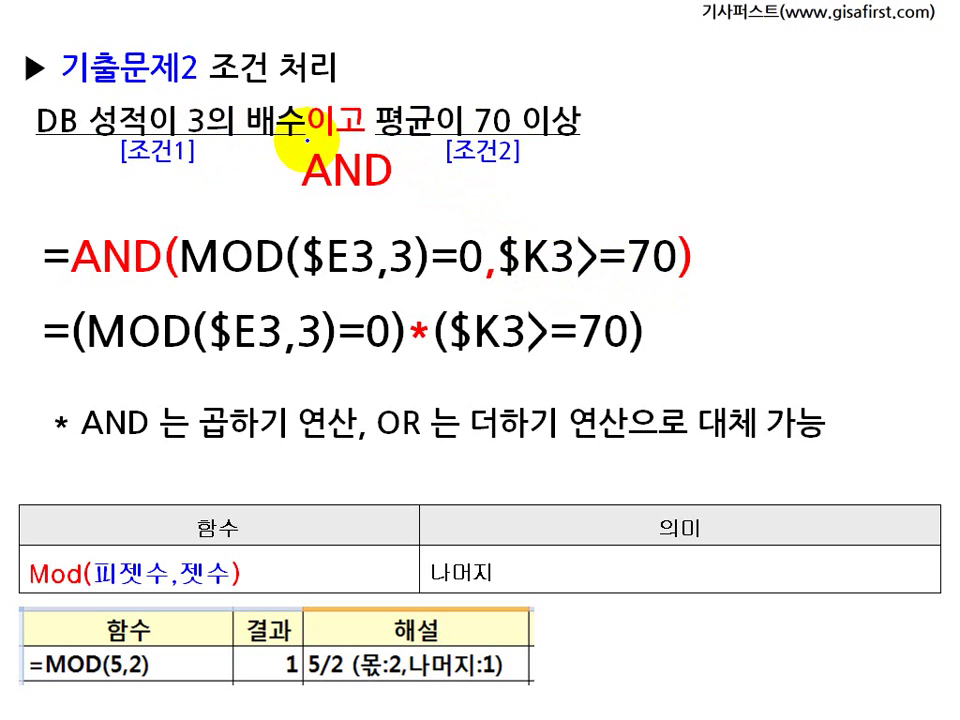
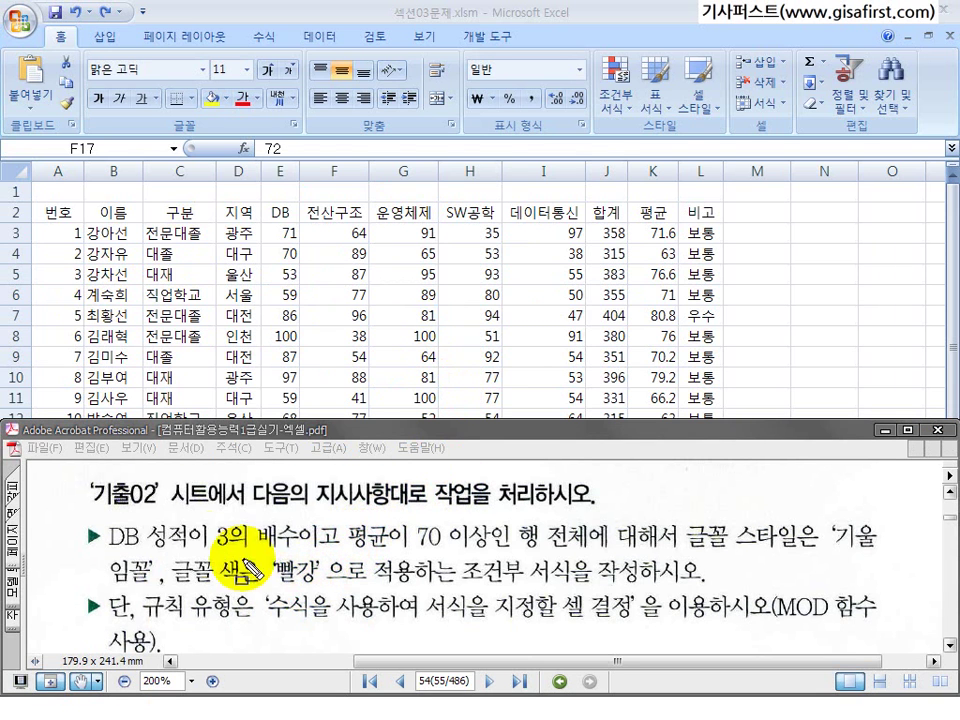
Step: Select the data range A3:L32 on the 기출02 sheet, leaving out the header row
{"action": "mouse_move", "coordinate": [92, 516]}
{"action": "left_mouse_down"}
{"action": "mouse_move", "coordinate": [193, 546]}
{"action": "mouse_move", "coordinate": [300, 555]}
{"action": "left_mouse_up"}
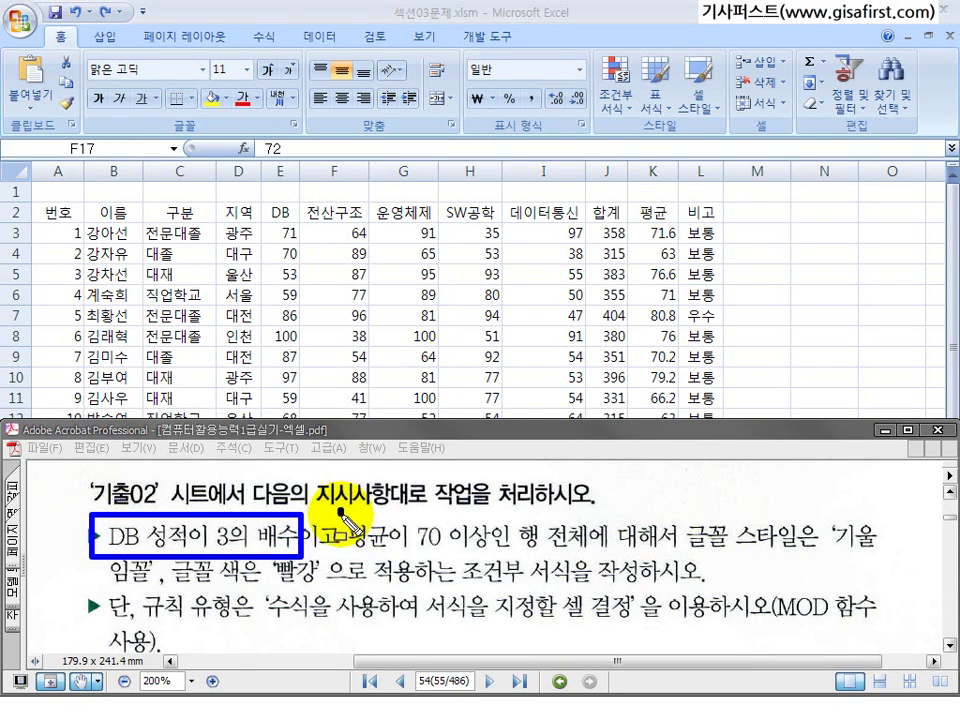
{"action": "left_click_drag", "start_coordinate": [340, 510], "coordinate": [496, 558]}
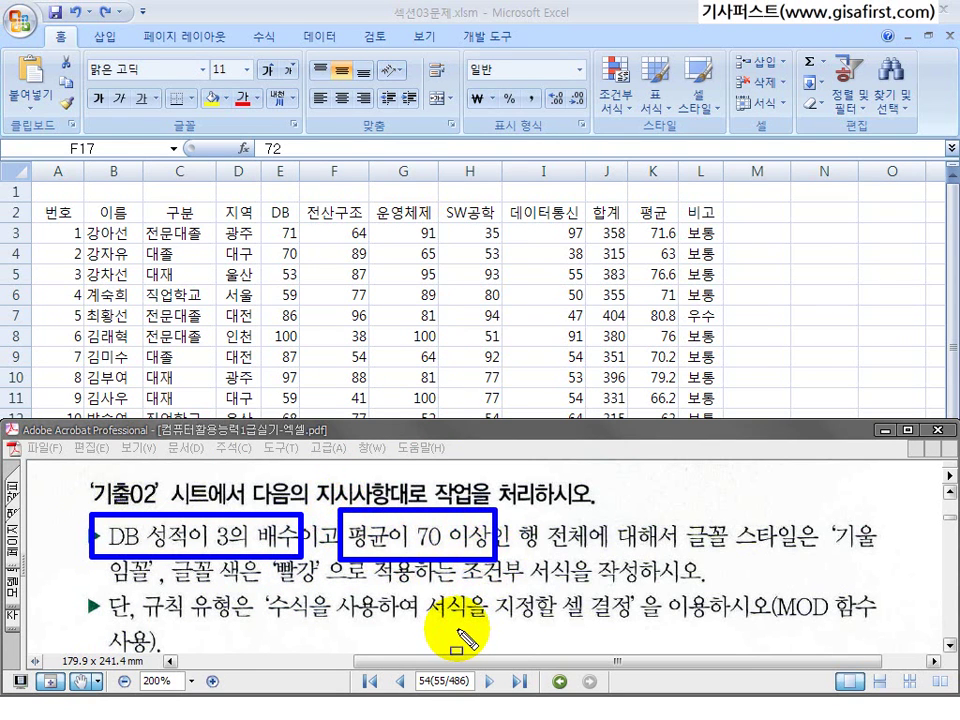
{"action": "key", "text": "Escape"}
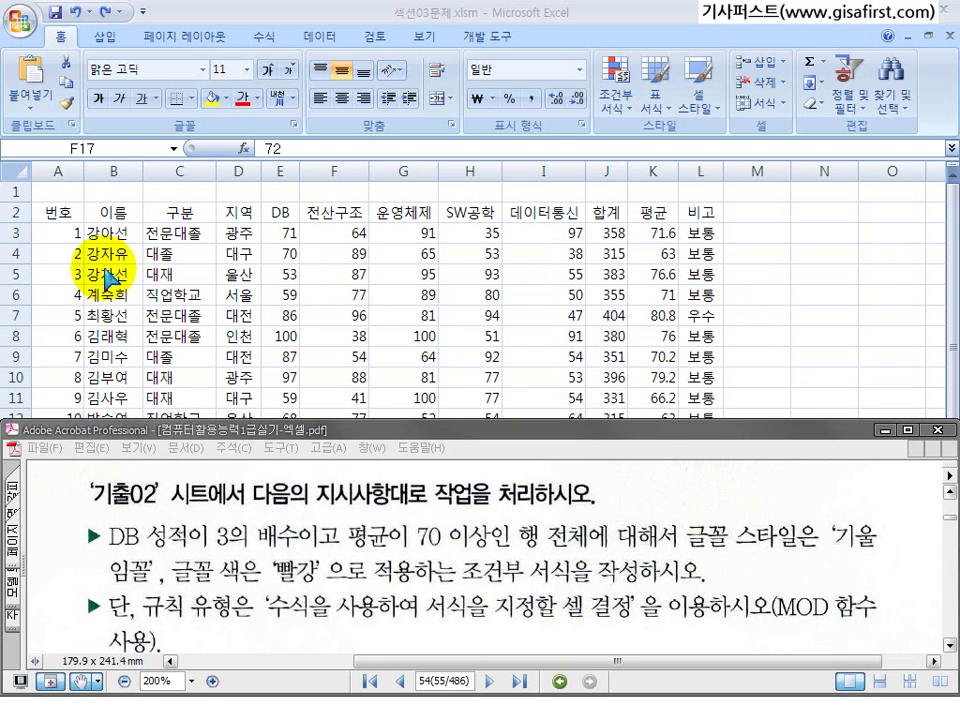
{"action": "left_click", "coordinate": [80, 239]}
{"action": "left_click_drag", "start_coordinate": [58, 212], "coordinate": [695, 212]}
{"action": "left_click_drag", "start_coordinate": [45, 233], "coordinate": [703, 608]}
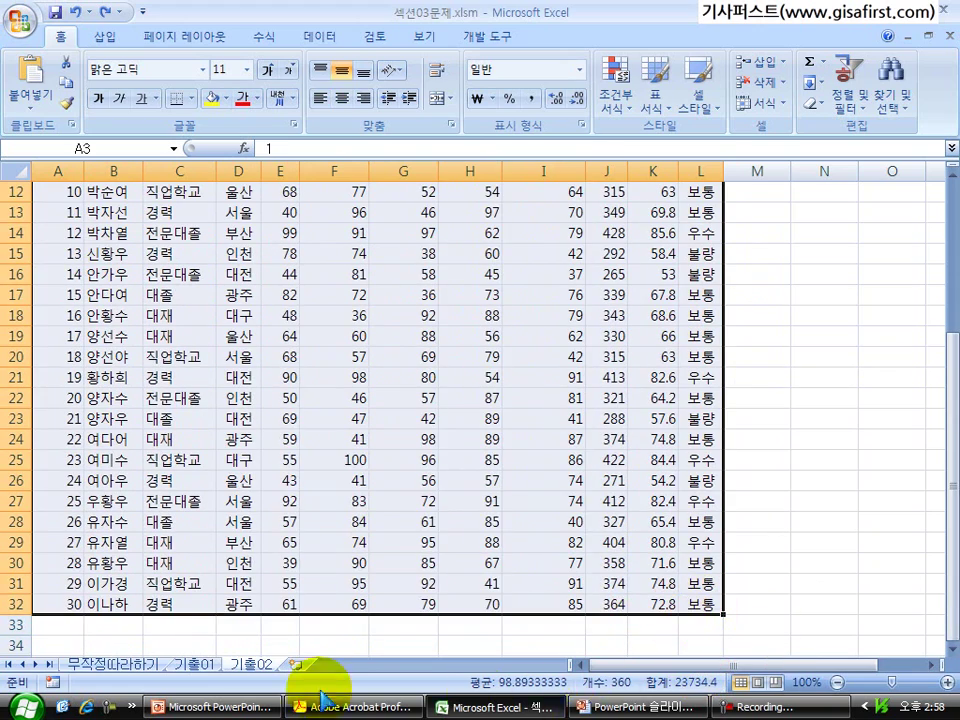
Step: Recheck the 기출02 instructions in Adobe Acrobat and return to the first rows of the selected data in Excel
{"action": "left_click", "coordinate": [350, 707]}
{"action": "mouse_move", "coordinate": [217, 586]}
{"action": "left_mouse_down"}
{"action": "mouse_move", "coordinate": [220, 618]}
{"action": "mouse_move", "coordinate": [221, 592]}
{"action": "left_mouse_up"}
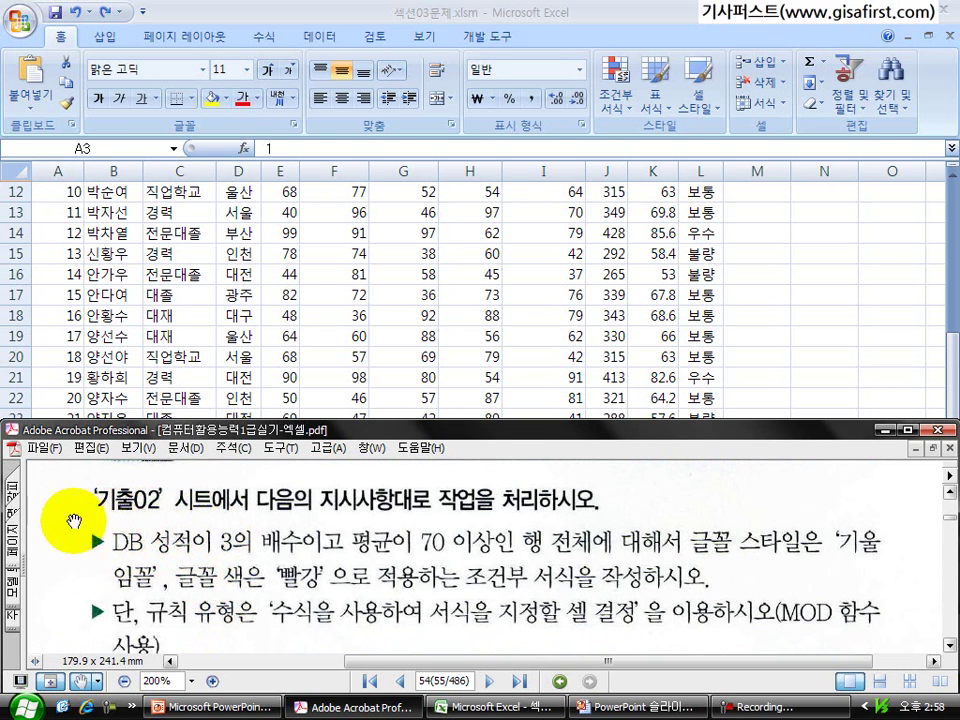
{"action": "left_click", "coordinate": [160, 318]}
{"action": "scroll", "coordinate": [189, 360], "scroll_direction": "up", "scroll_amount": 4}
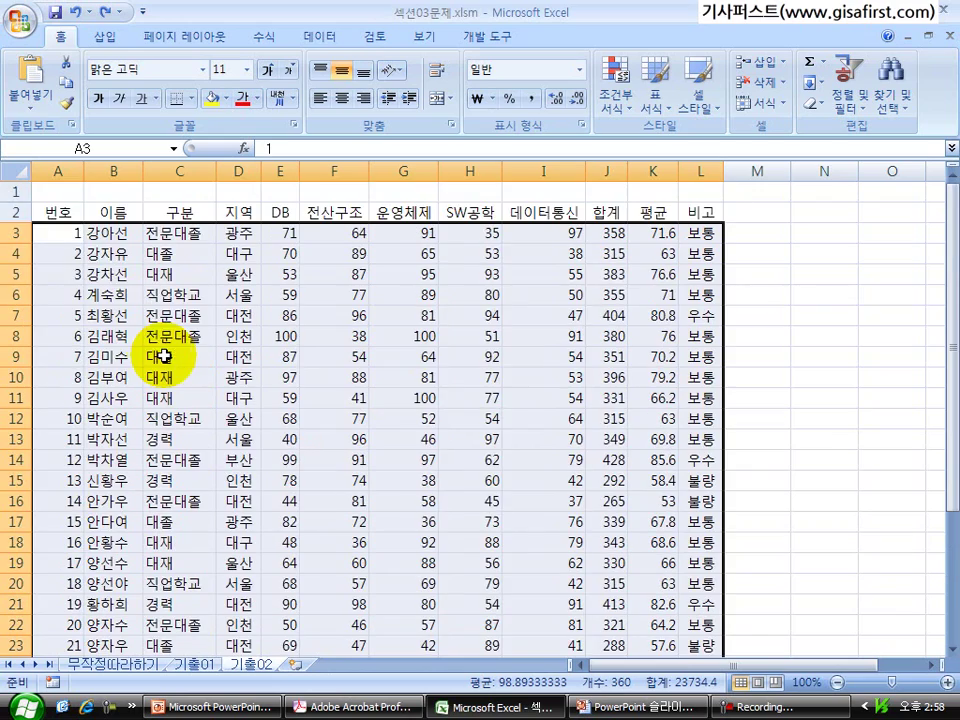
Step: Check the extent of the selected data, and show the worksheet in a smaller Excel window above the 기출02 PDF instructions
{"action": "scroll", "coordinate": [678, 482], "scroll_direction": "down", "scroll_amount": 7}
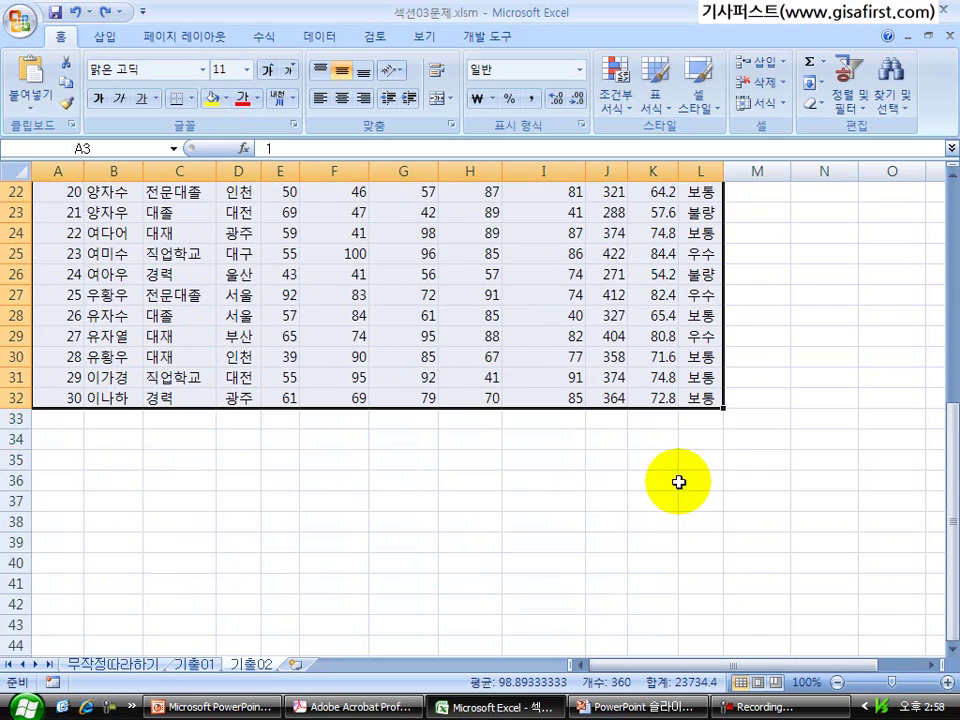
{"action": "scroll", "coordinate": [678, 472], "scroll_direction": "up", "scroll_amount": 7}
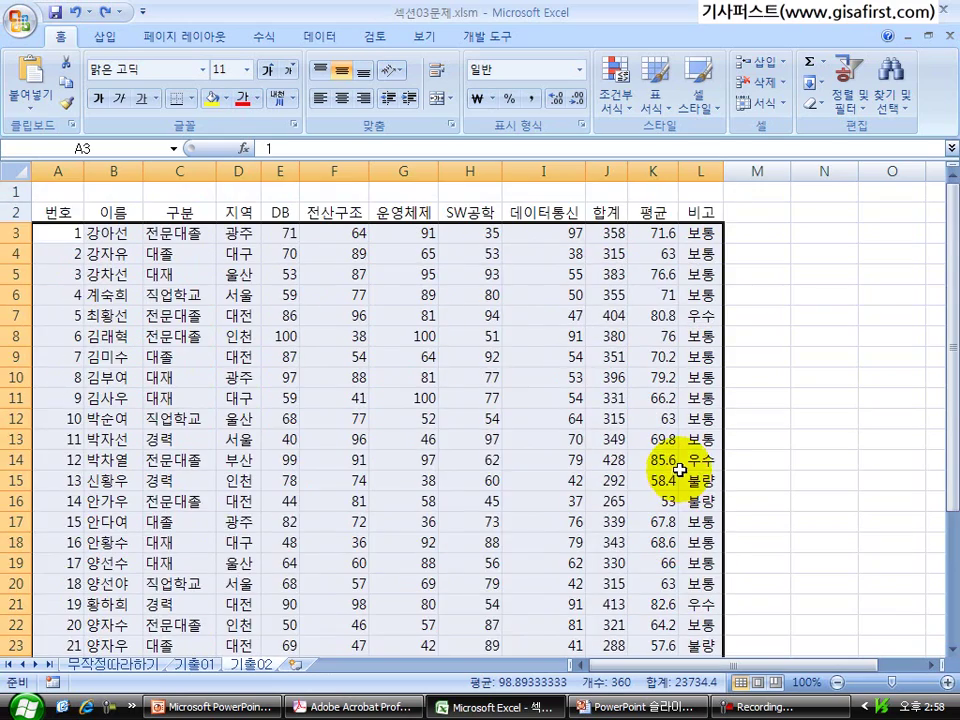
{"action": "left_click", "coordinate": [658, 314]}
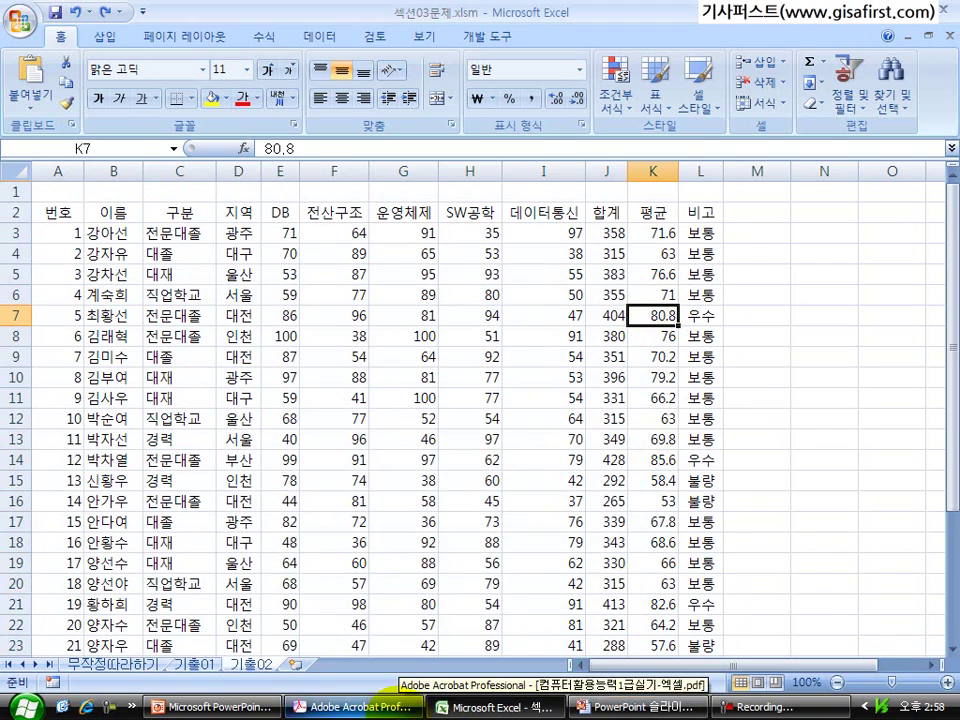
{"action": "left_click", "coordinate": [352, 707]}
{"action": "left_click", "coordinate": [636, 350]}
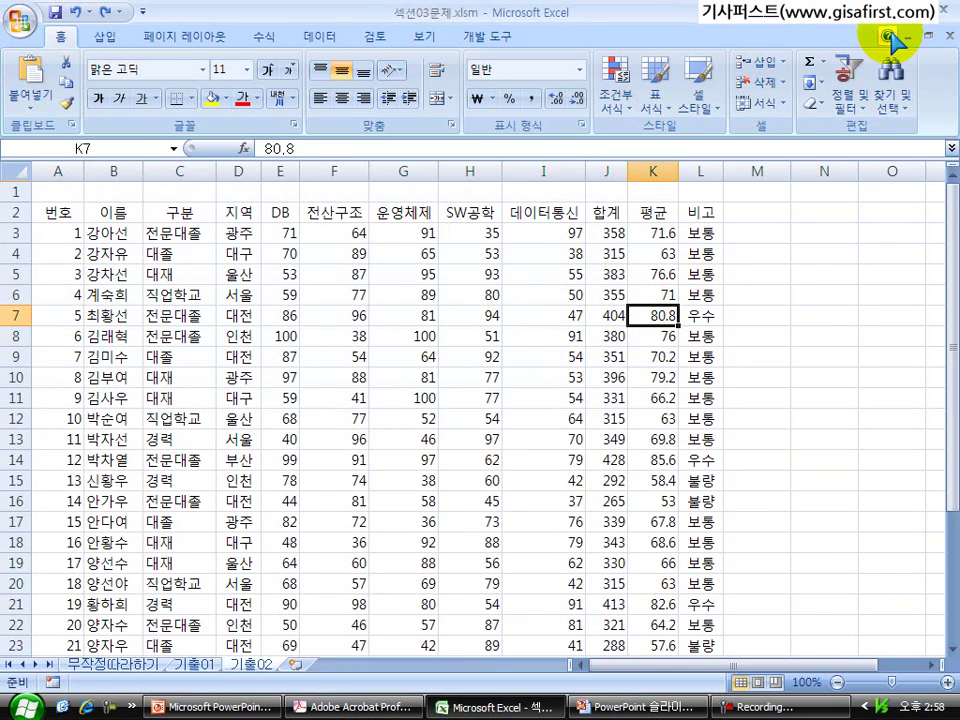
{"action": "left_click", "coordinate": [921, 10]}
{"action": "left_click", "coordinate": [547, 335]}
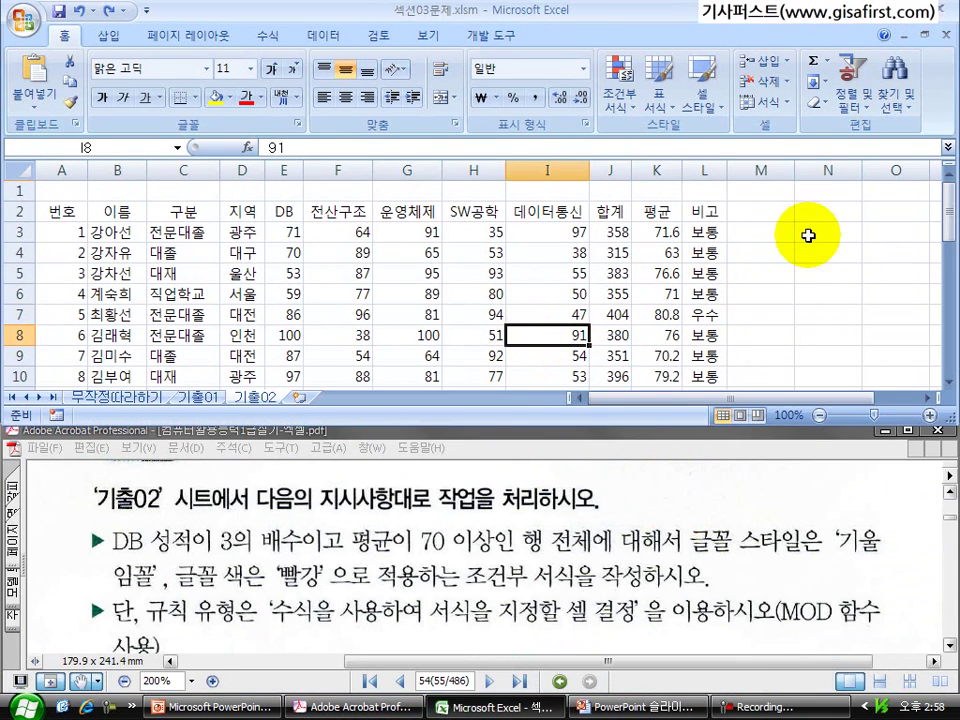
Step: Start an AND function in cell N3 and open its function arguments, keeping the first score columns uncovered
{"action": "left_click", "coordinate": [805, 234]}
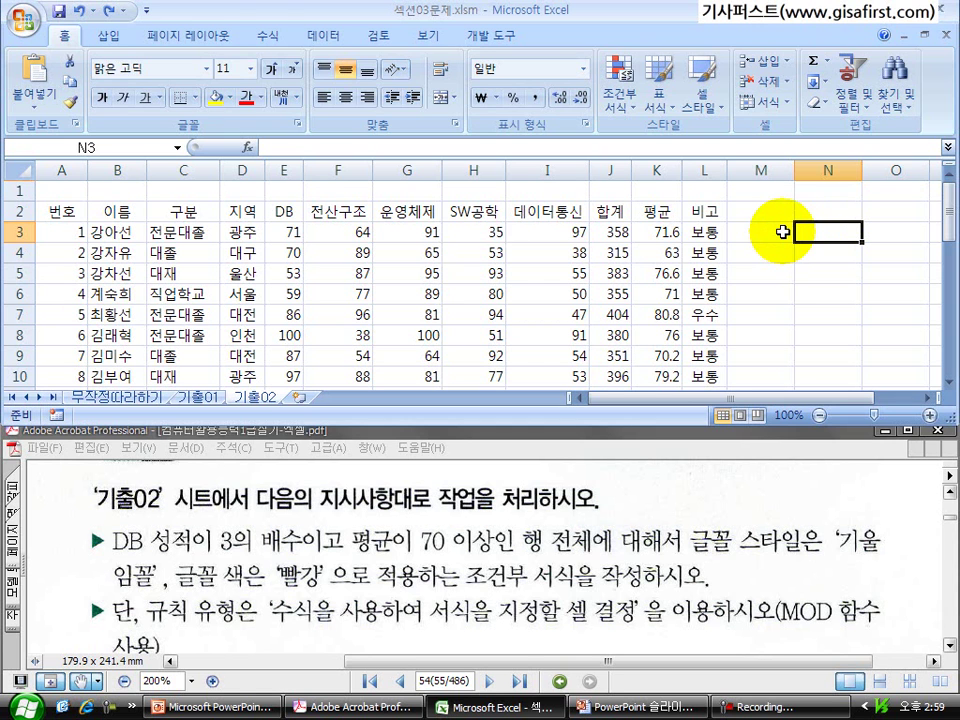
{"action": "type", "text": "=and"}
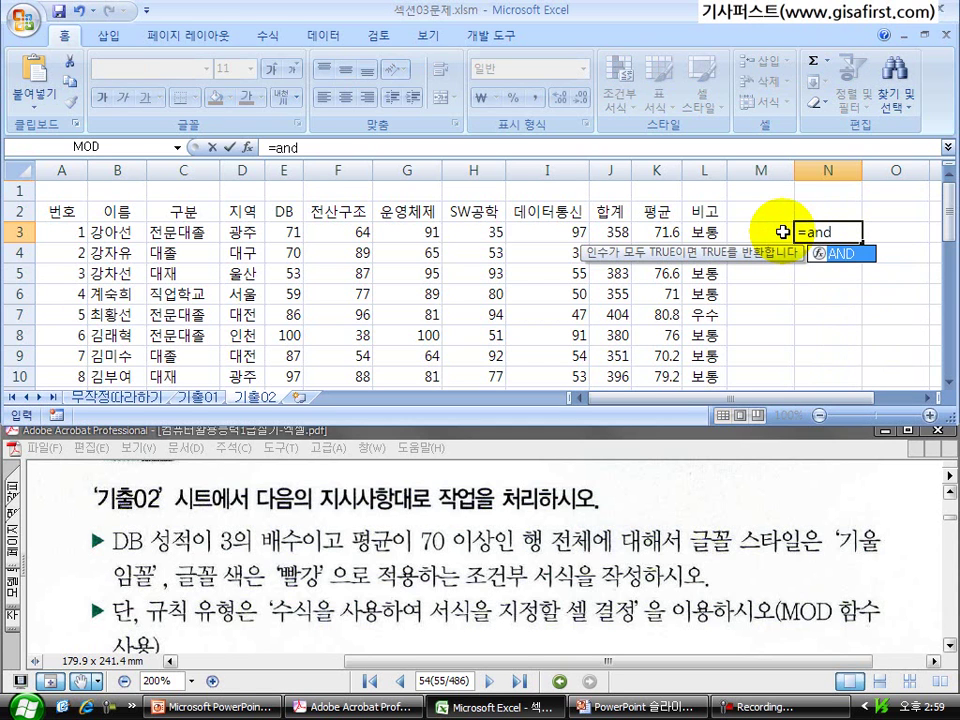
{"action": "type", "text": "("}
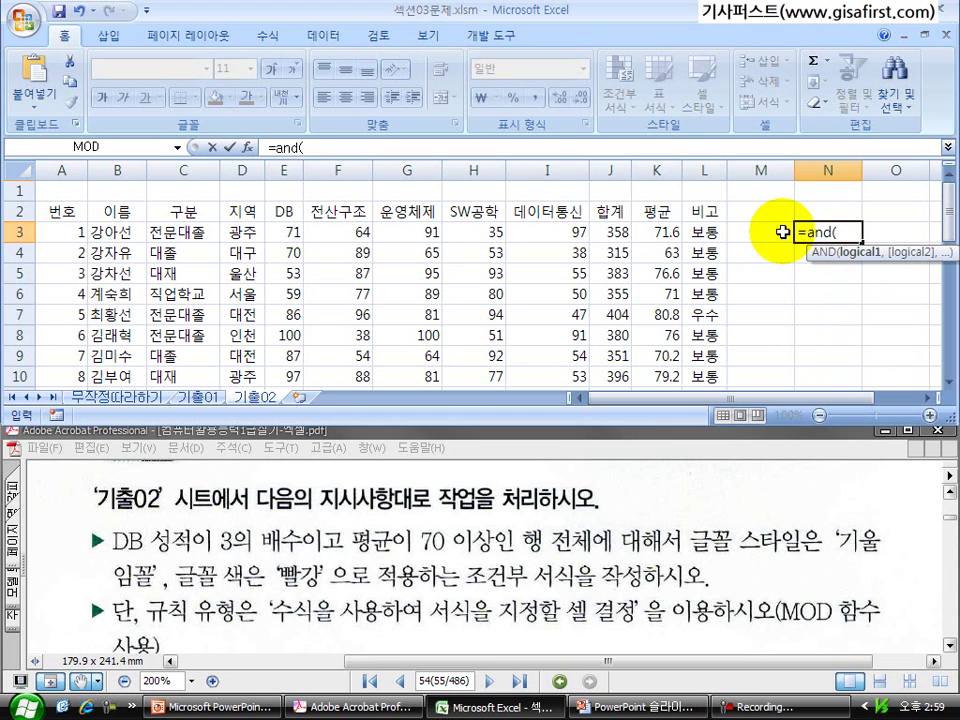
{"action": "left_click", "coordinate": [248, 146]}
{"action": "left_click_drag", "start_coordinate": [263, 288], "coordinate": [641, 94]}
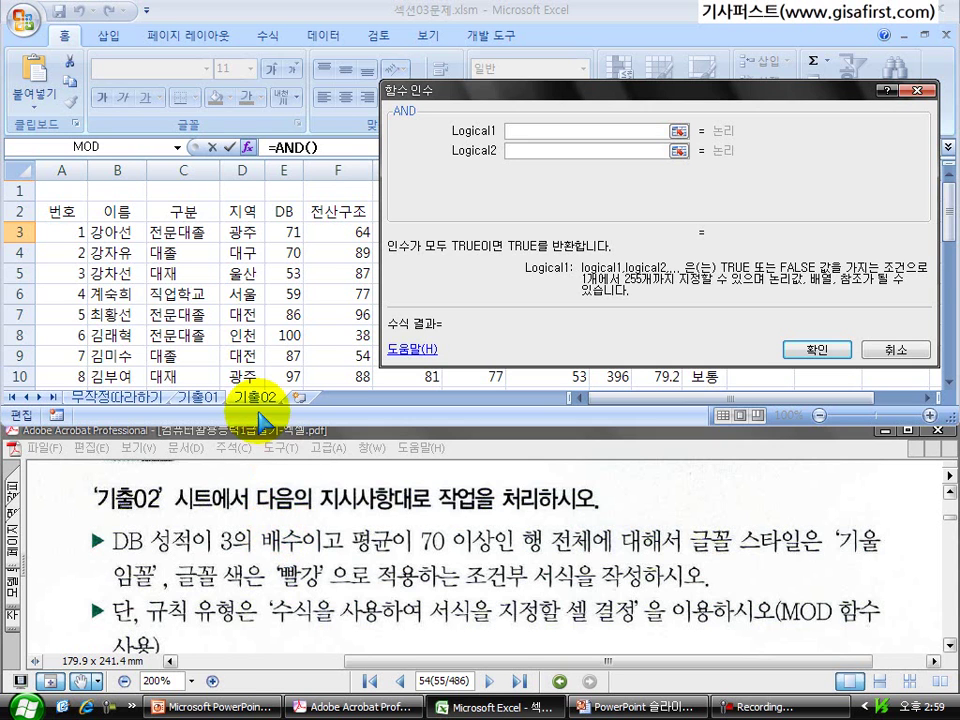
Step: Nest the MOD function inside the first AND argument, choosing it from the full list of functions
{"action": "left_click", "coordinate": [178, 147]}
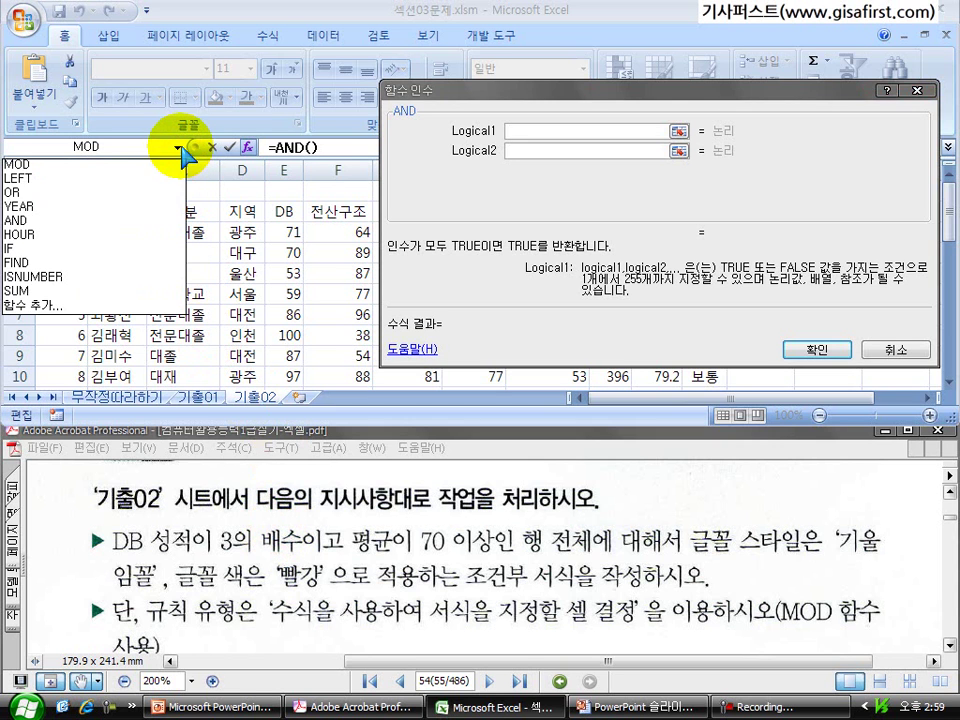
{"action": "left_click", "coordinate": [122, 308]}
{"action": "left_click_drag", "start_coordinate": [611, 262], "coordinate": [468, 224]}
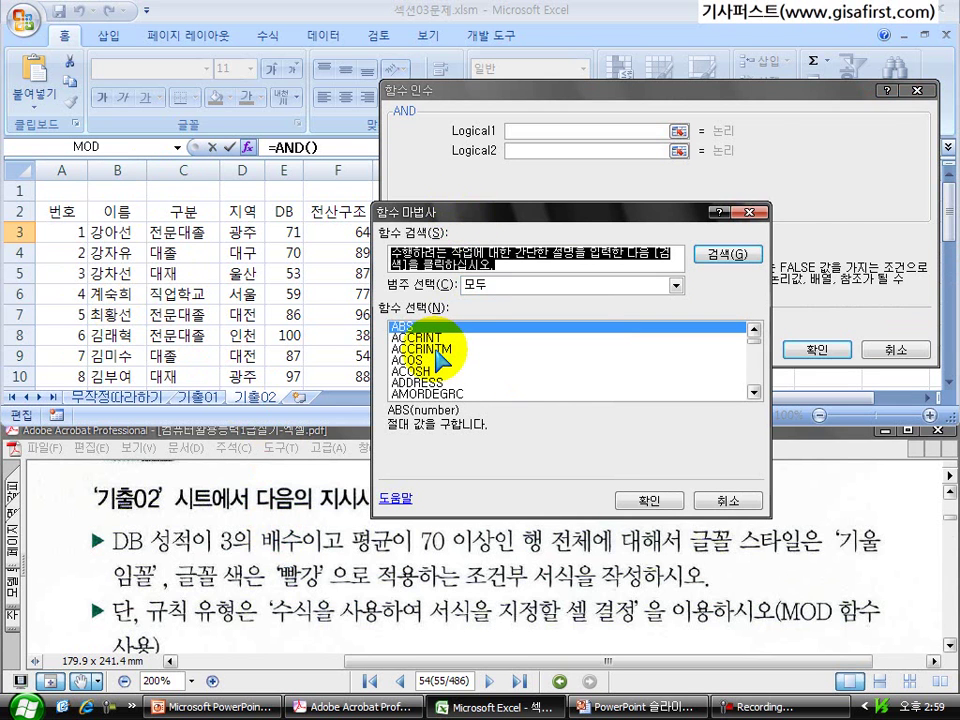
{"action": "left_click", "coordinate": [435, 350]}
{"action": "left_click", "coordinate": [422, 328]}
{"action": "left_click", "coordinate": [421, 350]}
{"action": "left_click", "coordinate": [415, 360]}
{"action": "left_click", "coordinate": [400, 350]}
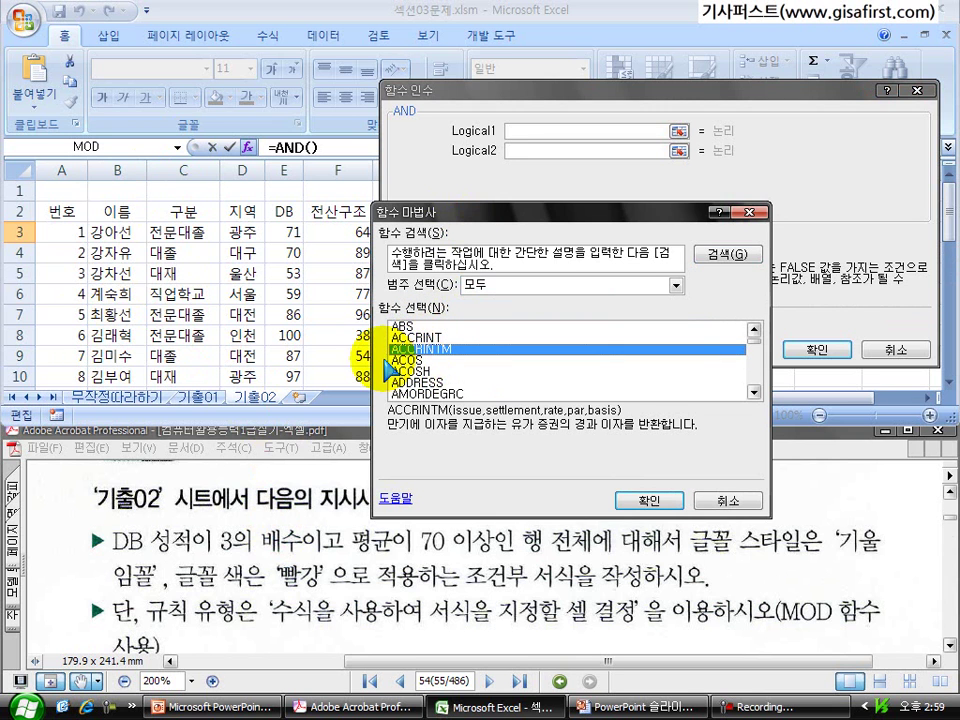
{"action": "key", "text": "m"}
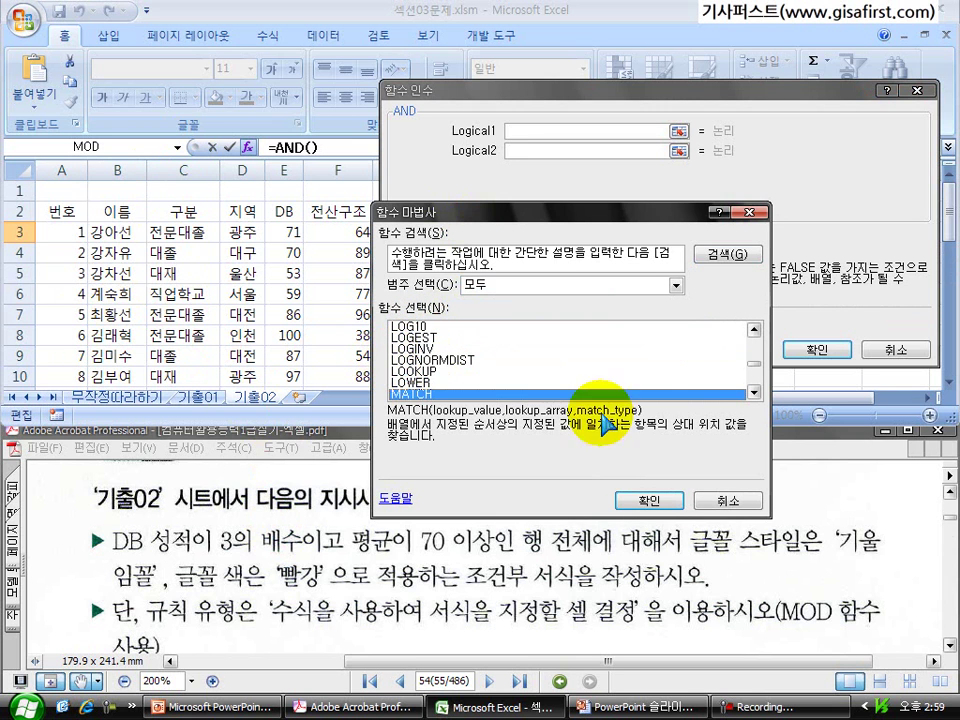
{"action": "left_click", "coordinate": [753, 392]}
{"action": "left_click", "coordinate": [753, 392]}
{"action": "left_click", "coordinate": [753, 392]}
{"action": "left_click", "coordinate": [753, 392]}
{"action": "left_click", "coordinate": [753, 392]}
{"action": "left_click", "coordinate": [753, 392]}
{"action": "left_click", "coordinate": [753, 392]}
{"action": "left_click", "coordinate": [753, 392]}
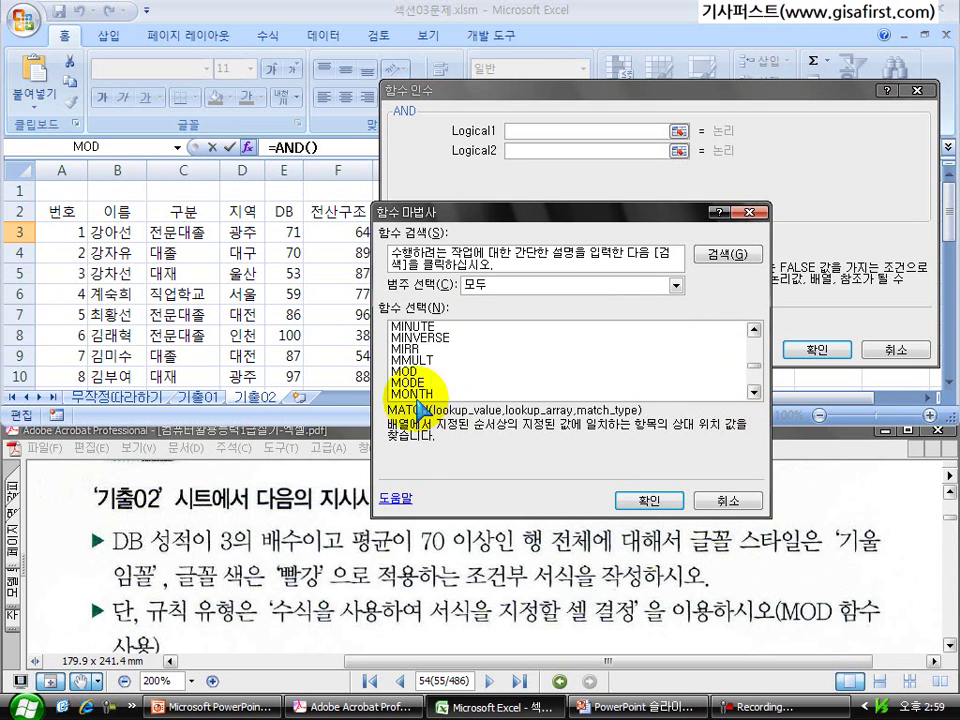
{"action": "left_click", "coordinate": [402, 371]}
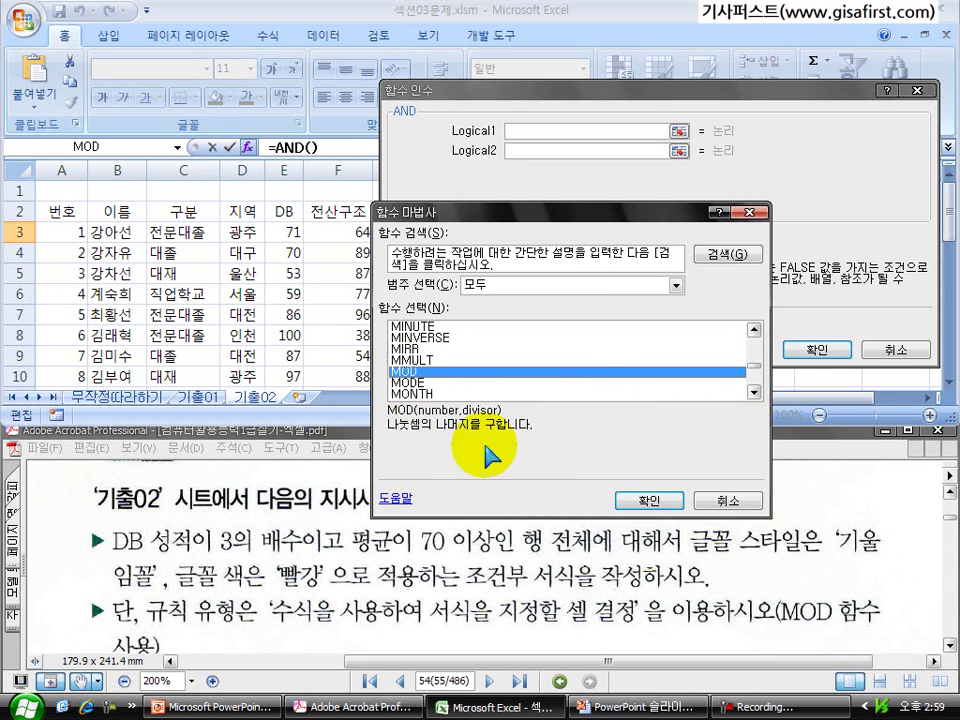
{"action": "left_click", "coordinate": [648, 501]}
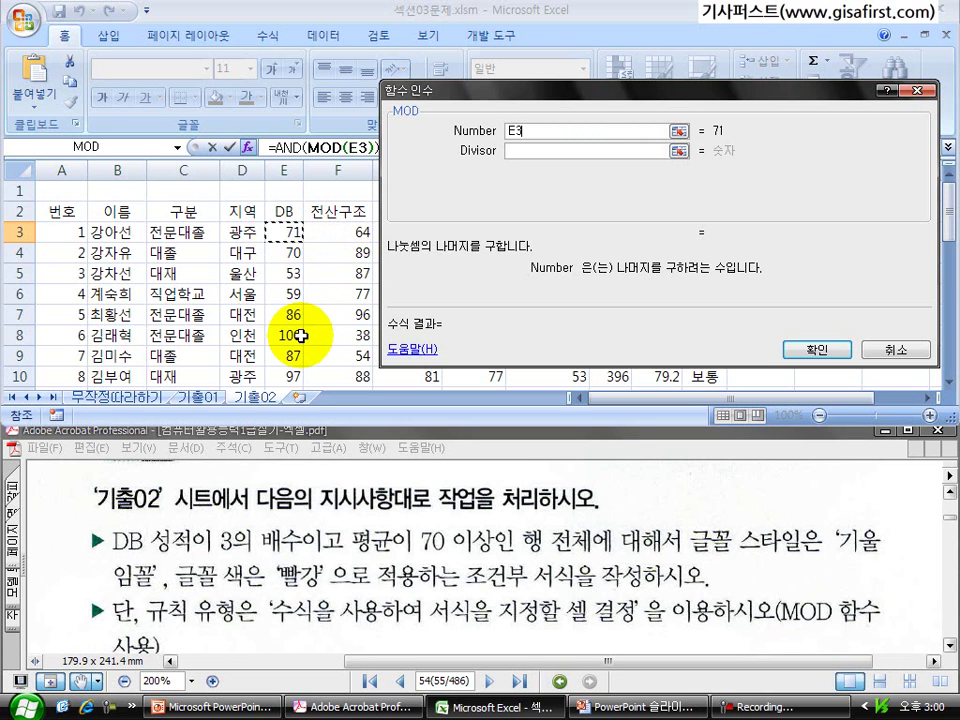
Step: Set MOD's number to E3 and divisor to 3, and complete AND's first condition as MOD(E3,3)=0
{"action": "left_click", "coordinate": [532, 152]}
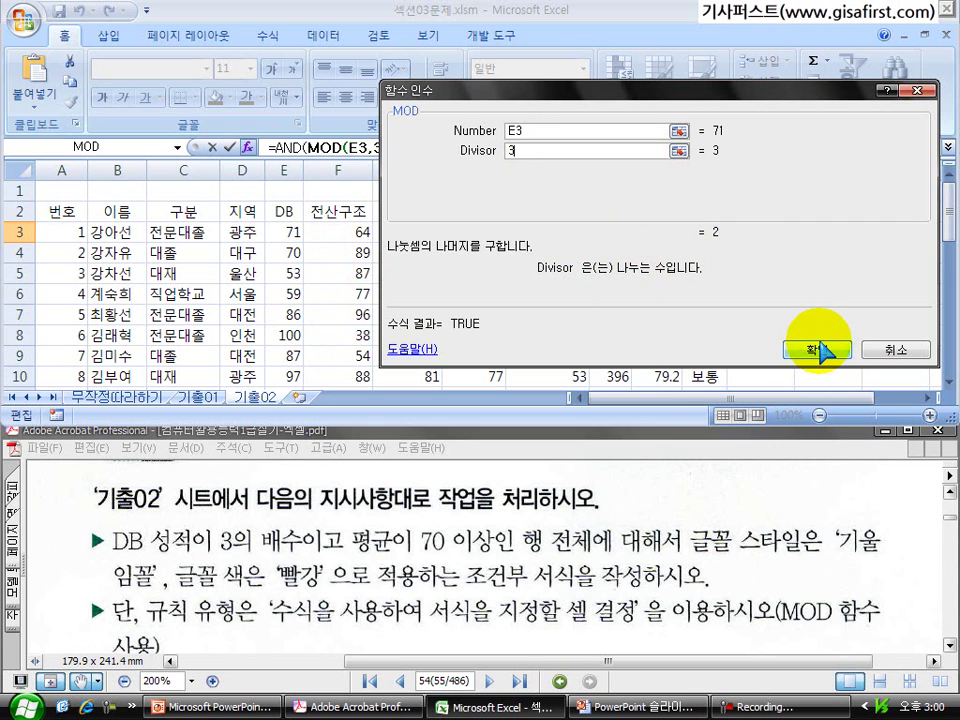
{"action": "left_click_drag", "start_coordinate": [663, 106], "coordinate": [537, 245]}
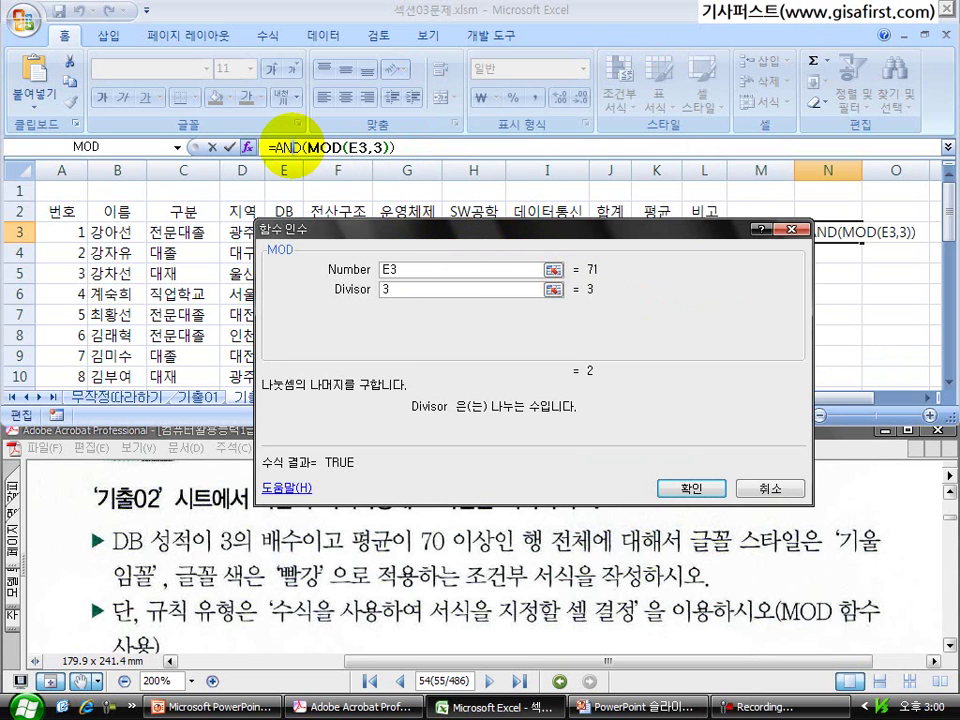
{"action": "left_click", "coordinate": [291, 147]}
{"action": "left_click", "coordinate": [312, 147]}
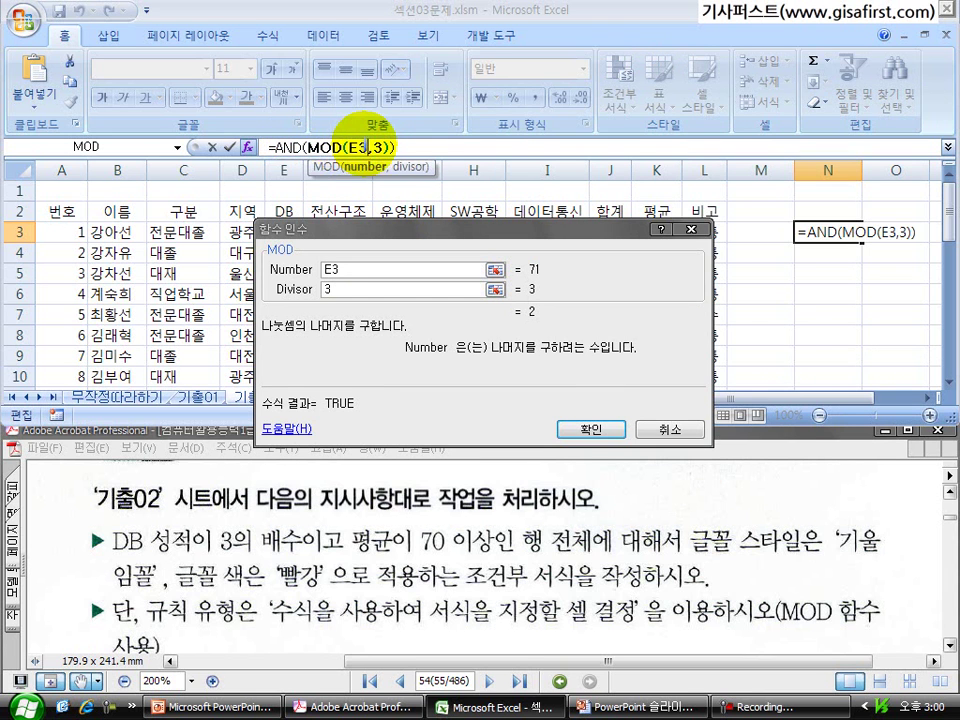
{"action": "left_click", "coordinate": [283, 147]}
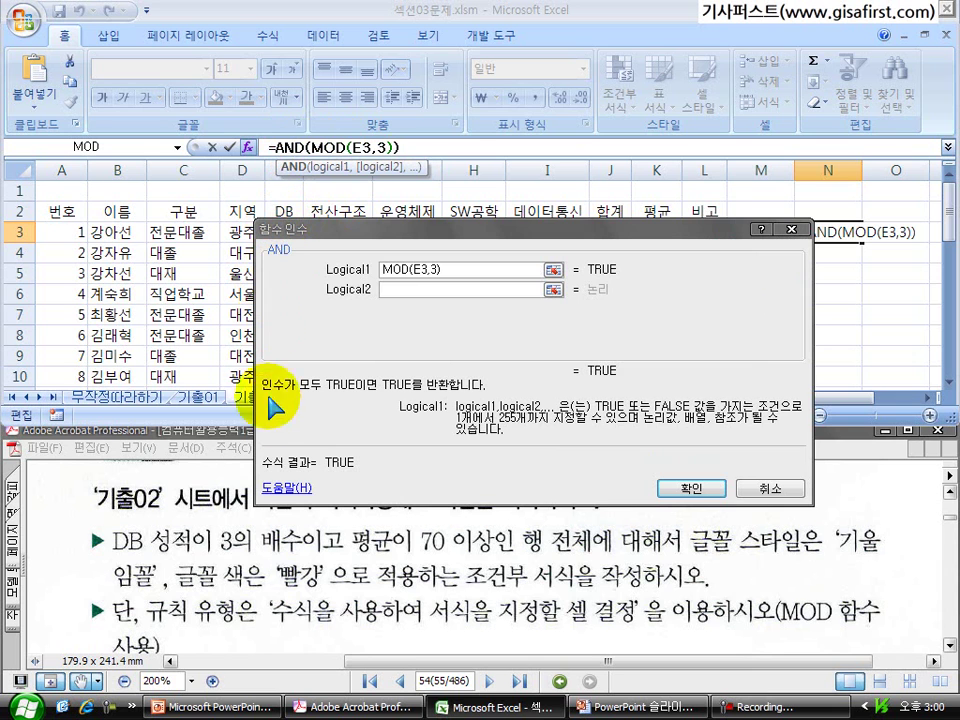
{"action": "left_click", "coordinate": [441, 270]}
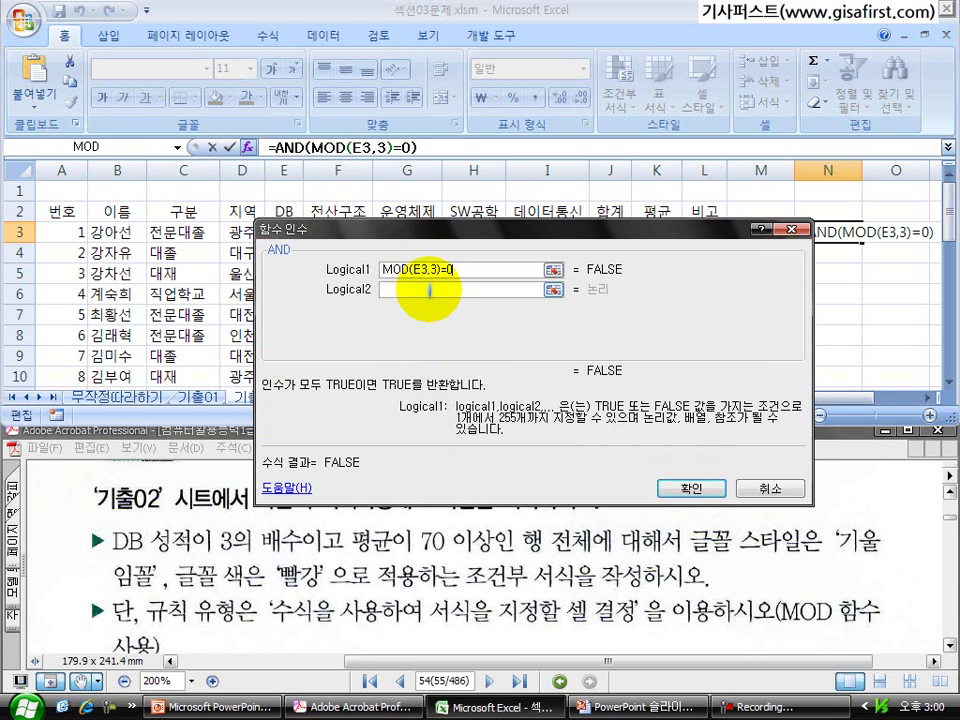
Step: Enter K3>=70 as AND's second condition and finish the formula in N3
{"action": "left_click", "coordinate": [429, 290]}
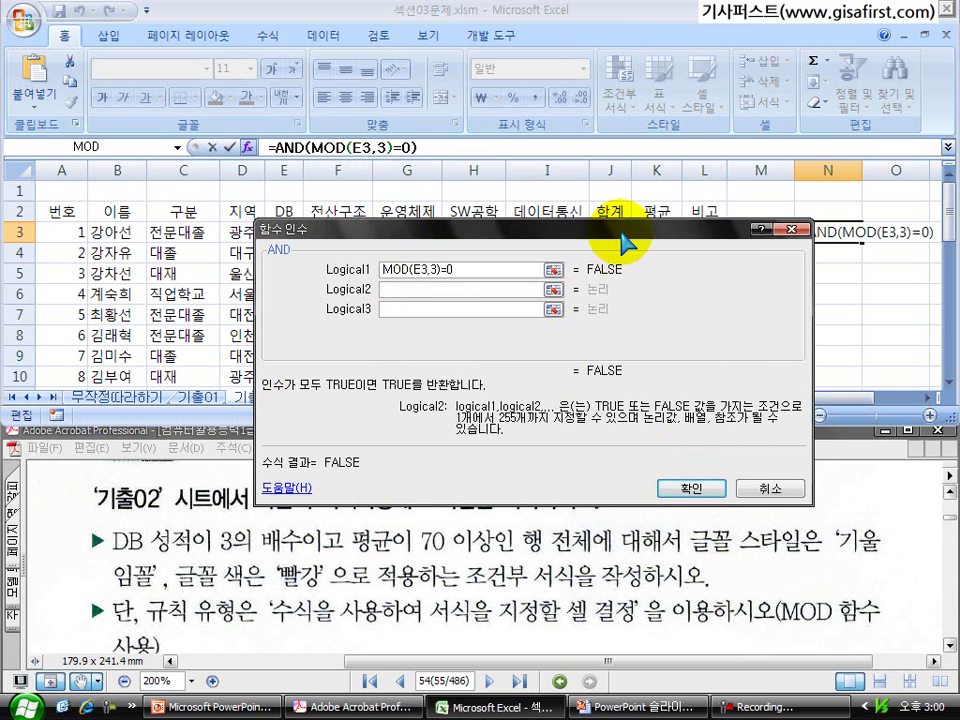
{"action": "left_click_drag", "start_coordinate": [639, 229], "coordinate": [650, 281]}
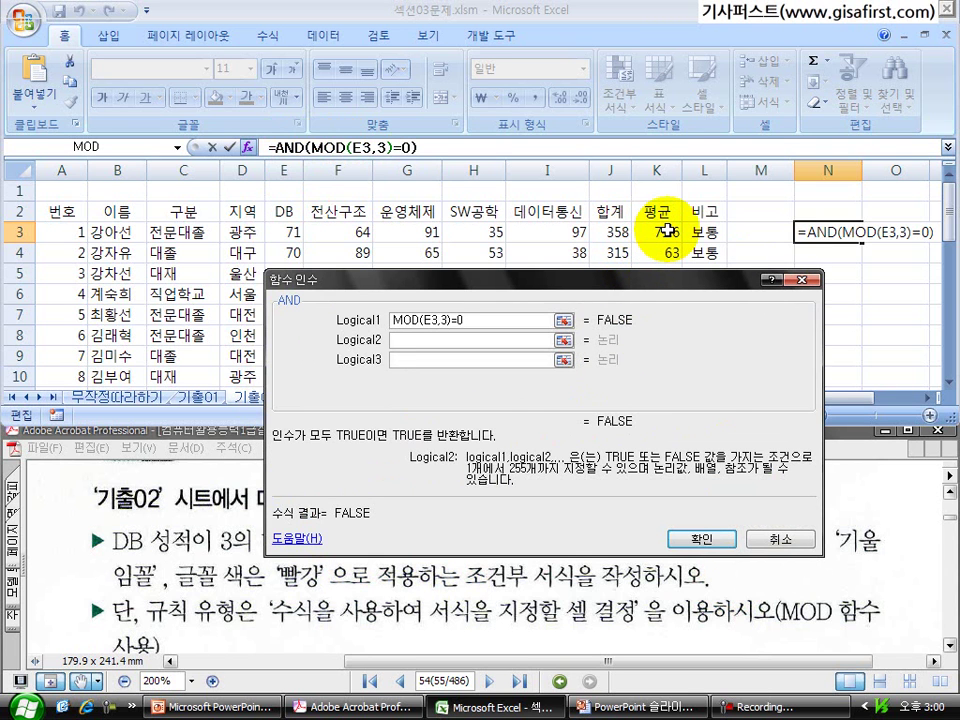
{"action": "left_click", "coordinate": [666, 231]}
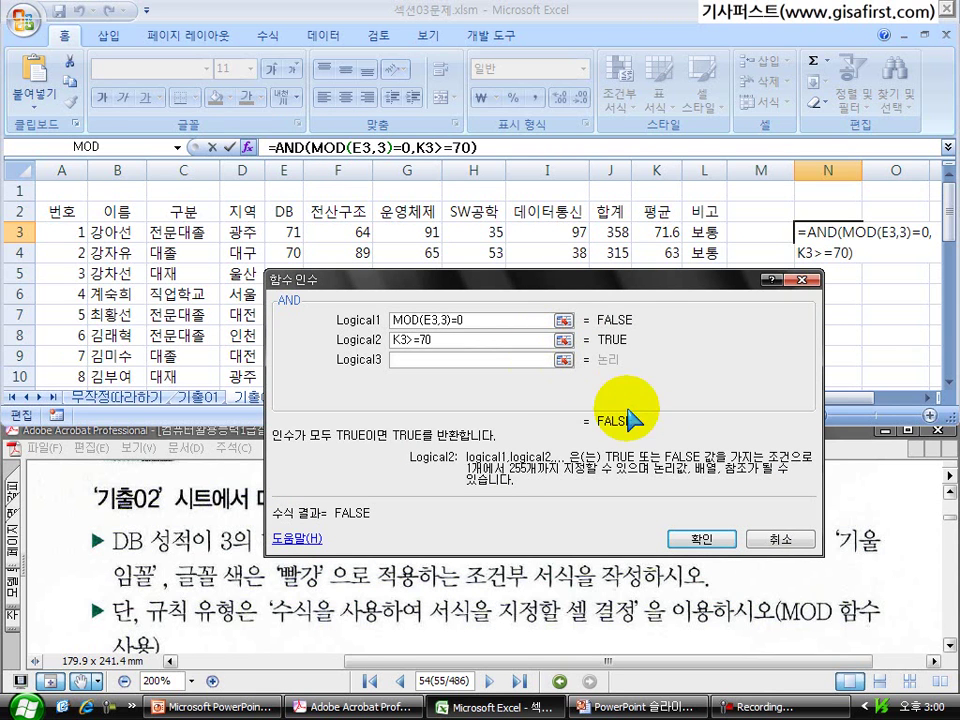
{"action": "left_click", "coordinate": [701, 540]}
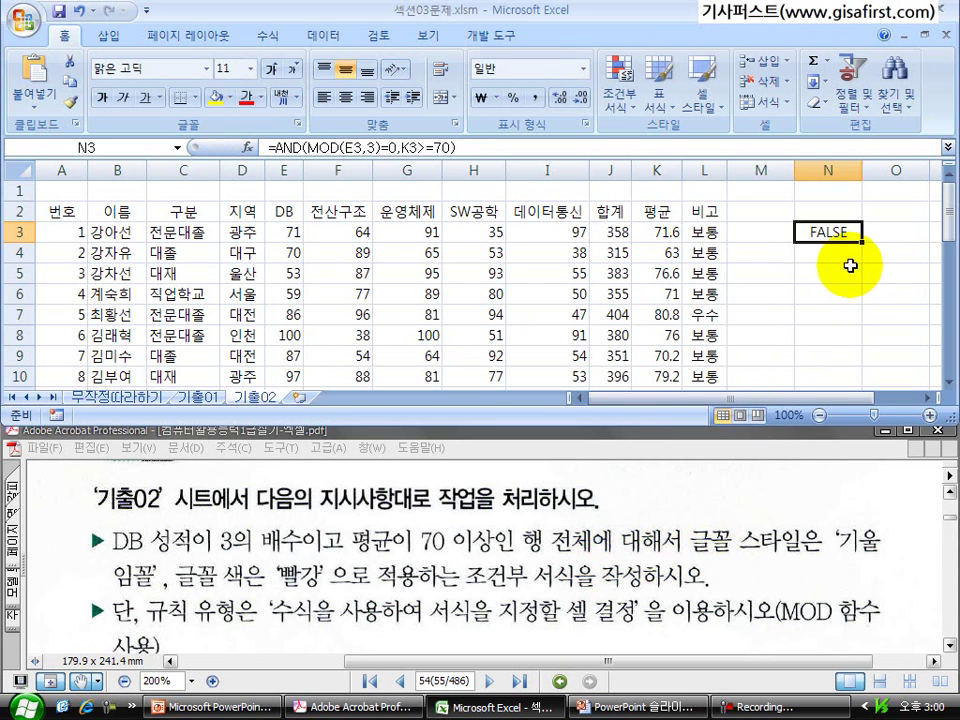
Step: Fill the N3 formula down to N32 and check the results against the DB and average scores
{"action": "left_click_drag", "start_coordinate": [862, 245], "coordinate": [864, 364]}
{"action": "scroll", "coordinate": [851, 364], "scroll_direction": "up", "scroll_amount": 5}
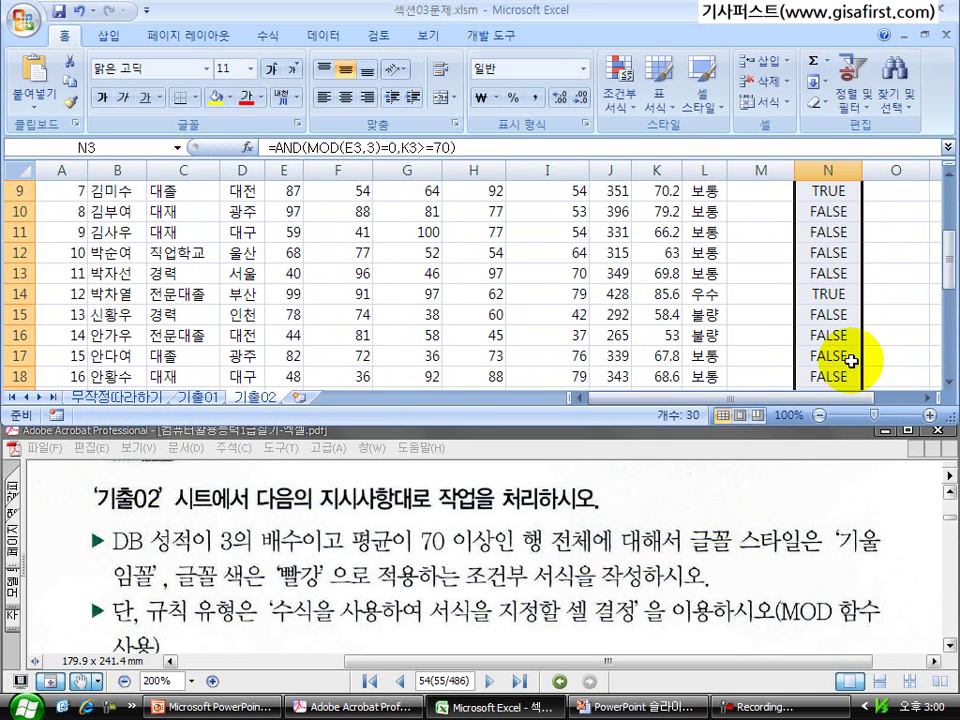
{"action": "scroll", "coordinate": [825, 218], "scroll_direction": "up", "scroll_amount": 2}
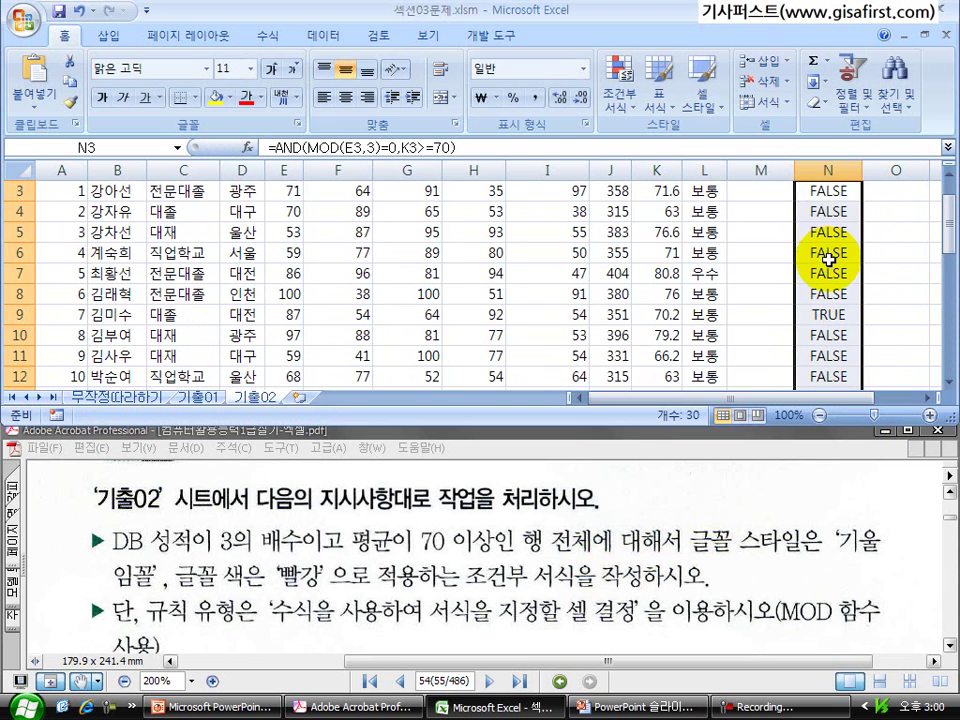
{"action": "left_click", "coordinate": [826, 312]}
{"action": "scroll", "coordinate": [826, 310], "scroll_direction": "up", "scroll_amount": 1}
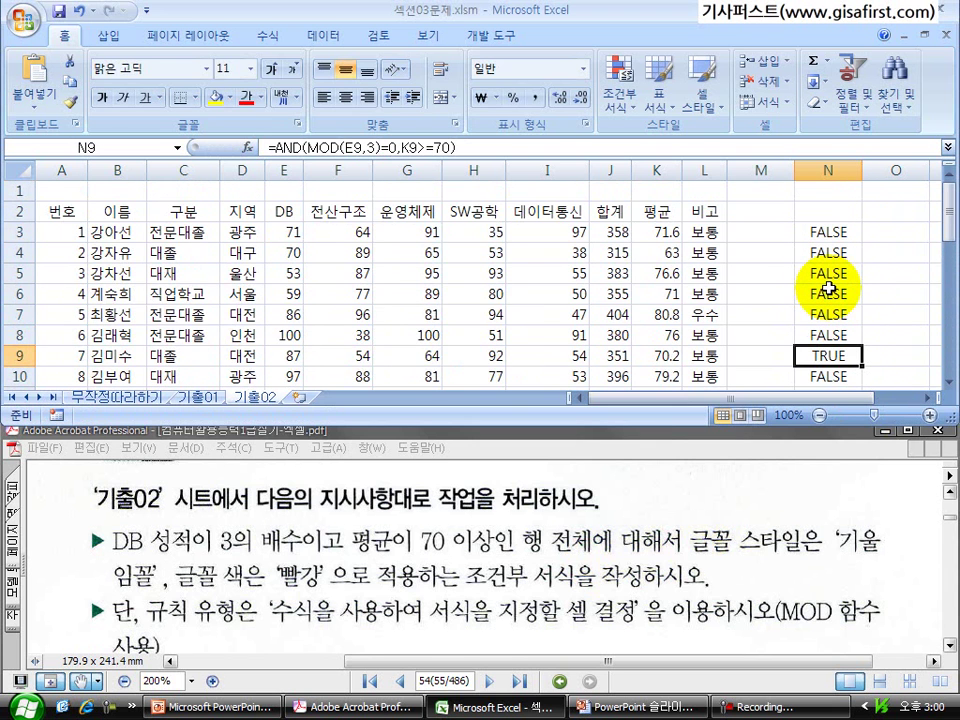
{"action": "scroll", "coordinate": [828, 290], "scroll_direction": "down", "scroll_amount": 3}
{"action": "scroll", "coordinate": [828, 288], "scroll_direction": "up", "scroll_amount": 2}
{"action": "scroll", "coordinate": [826, 310], "scroll_direction": "up", "scroll_amount": 1}
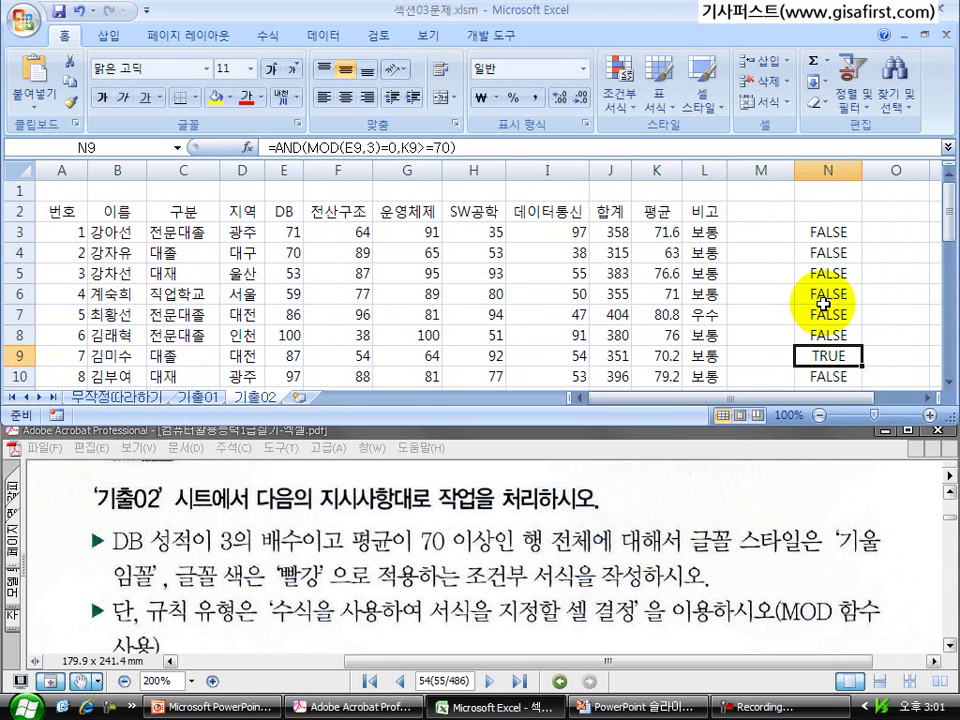
Step: Copy the complete formula text =AND(MOD(E3,3)=0,K3>=70) from cell N3 and leave the cell unchanged
{"action": "left_click", "coordinate": [831, 234]}
{"action": "left_click_drag", "start_coordinate": [470, 147], "coordinate": [245, 150]}
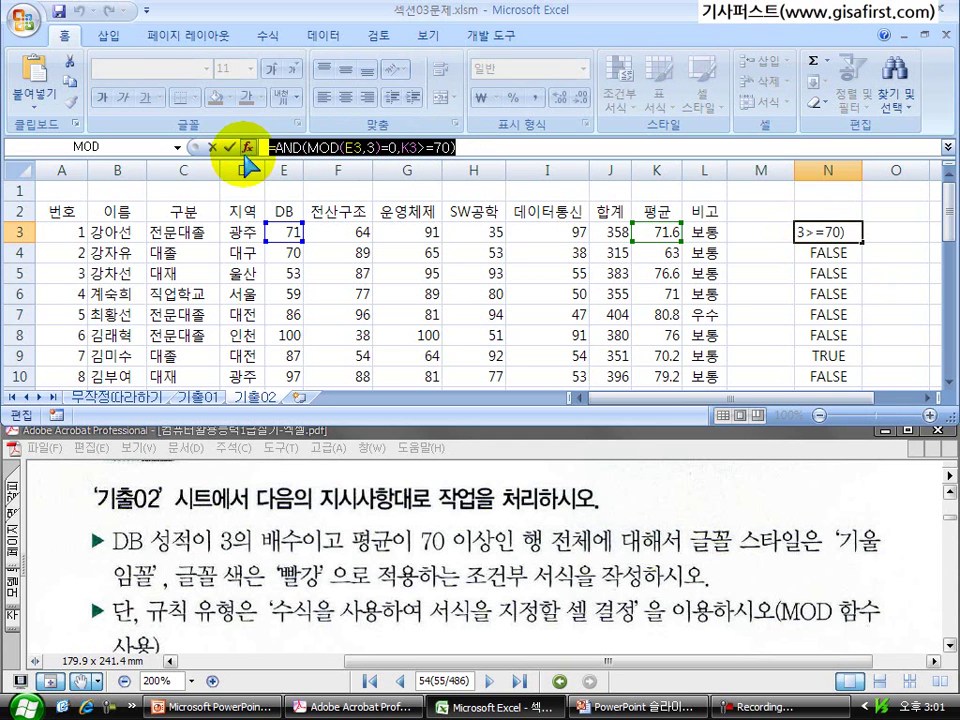
{"action": "key", "text": "Escape"}
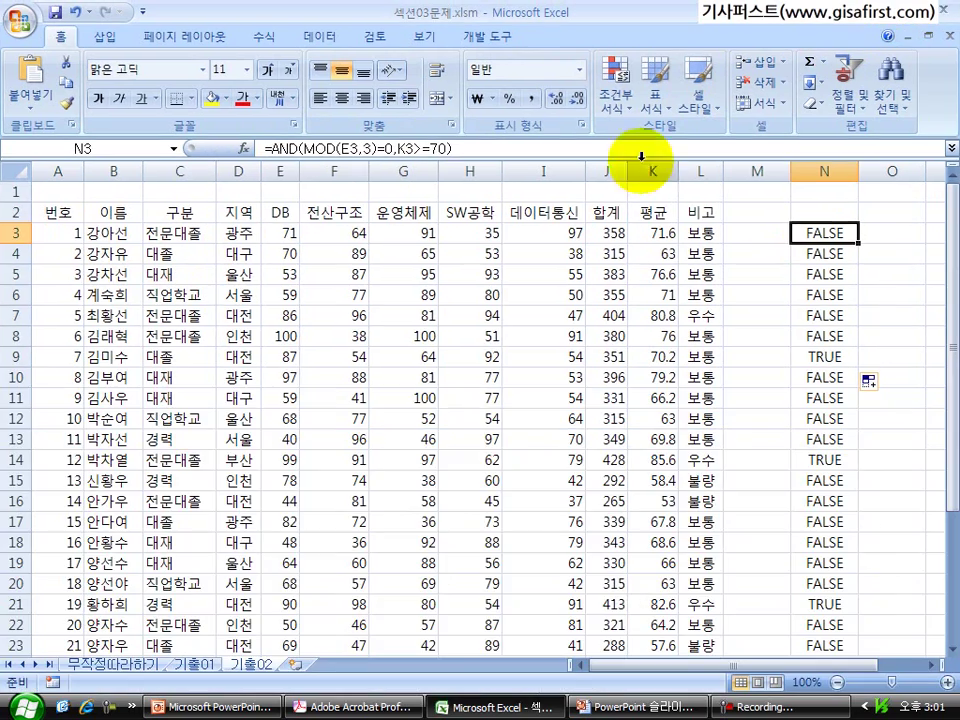
Step: Maximize the Excel window and select the data range A3:L32 without the header row
{"action": "double_click", "coordinate": [672, 22]}
{"action": "left_click_drag", "start_coordinate": [68, 236], "coordinate": [705, 628]}
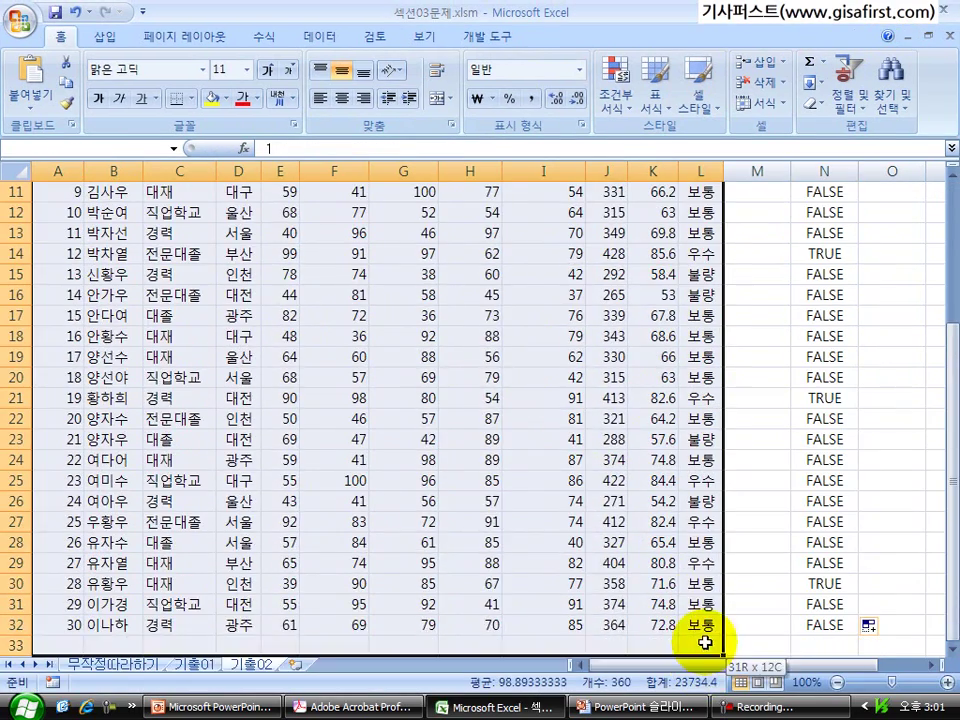
{"action": "scroll", "coordinate": [704, 625], "scroll_direction": "up", "scroll_amount": 4}
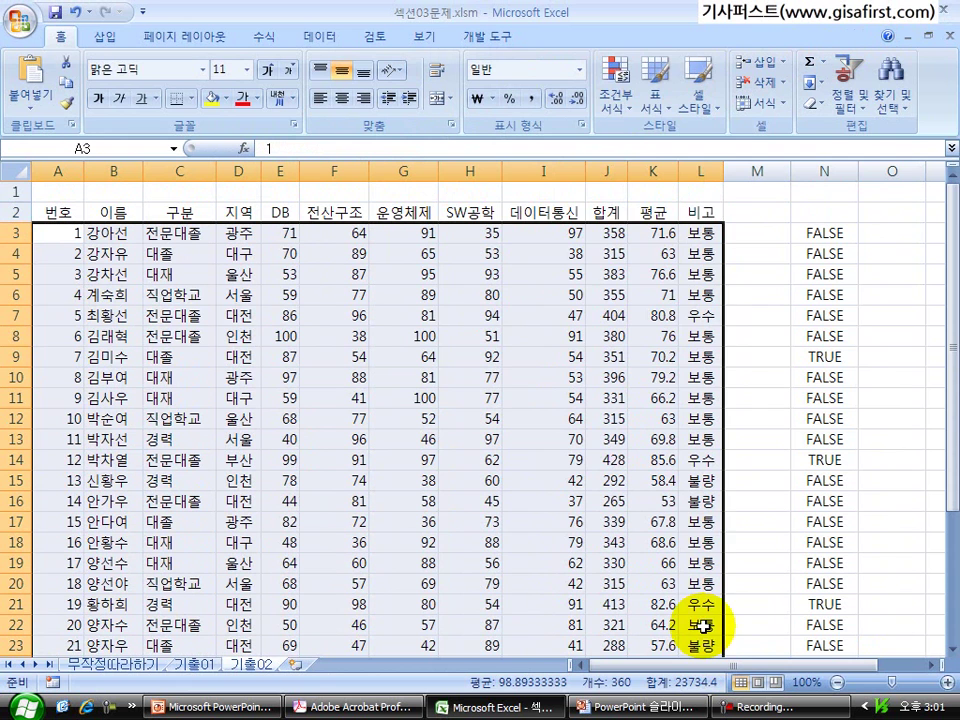
Step: Create a formula-based conditional formatting rule for A3:L32 using =AND(MOD($E3,3)=0,$K3>=70)
{"action": "left_click", "coordinate": [616, 96]}
{"action": "left_click", "coordinate": [664, 339]}
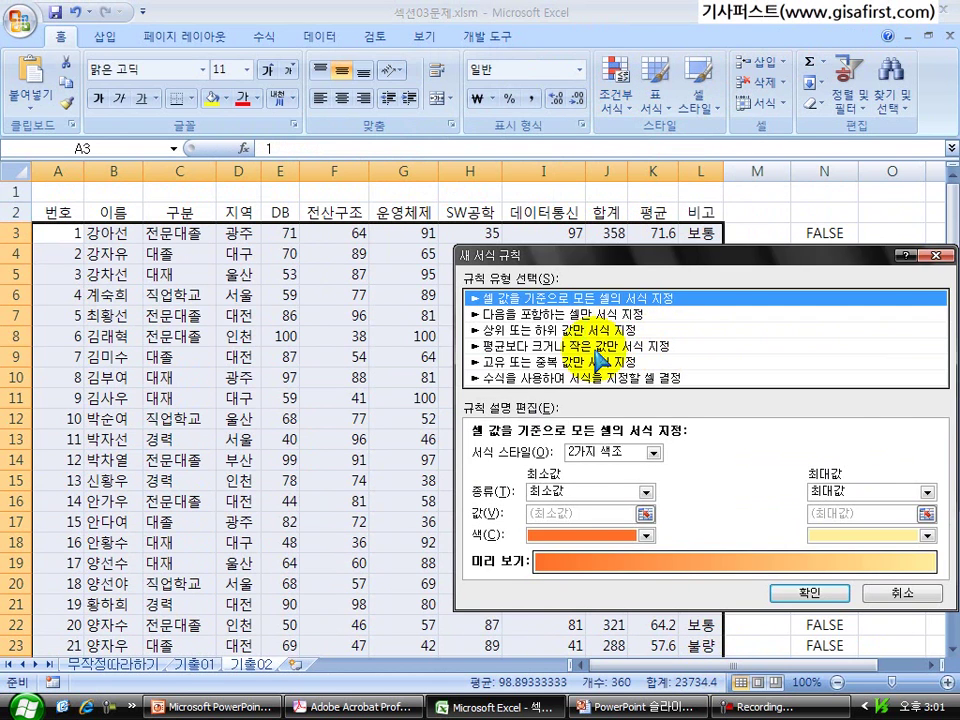
{"action": "left_click", "coordinate": [545, 377]}
{"action": "left_click", "coordinate": [560, 450]}
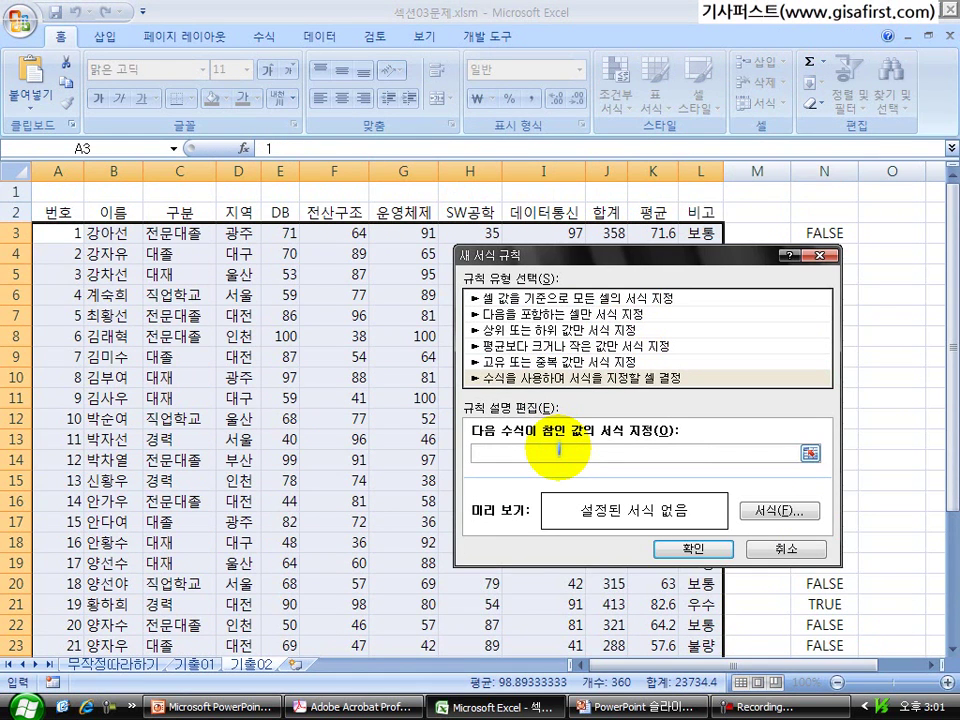
{"action": "key", "text": "ctrl+v"}
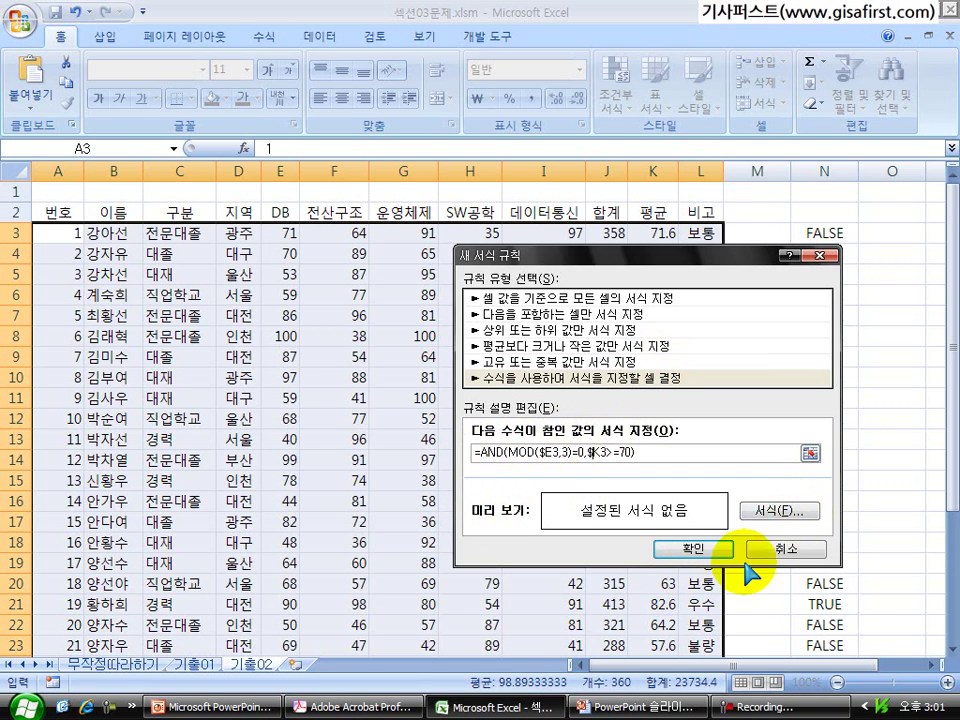
Step: Recheck the exercise instructions in the Acrobat PDF, give the rule a red italic (기울임꼴) font in Excel and apply it
{"action": "left_click", "coordinate": [352, 706]}
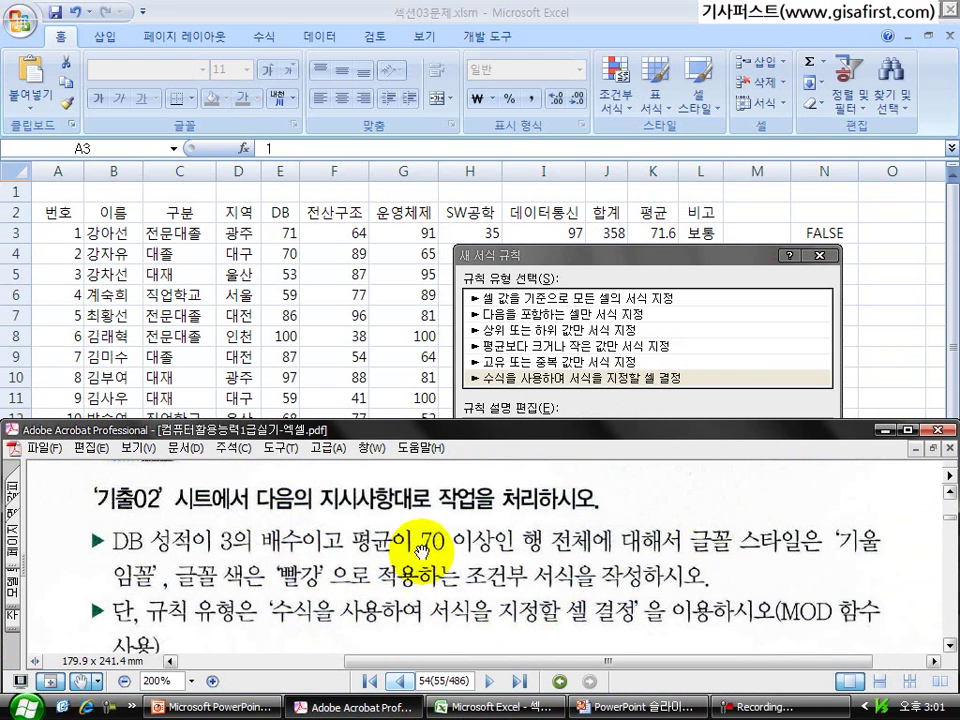
{"action": "left_click", "coordinate": [610, 283]}
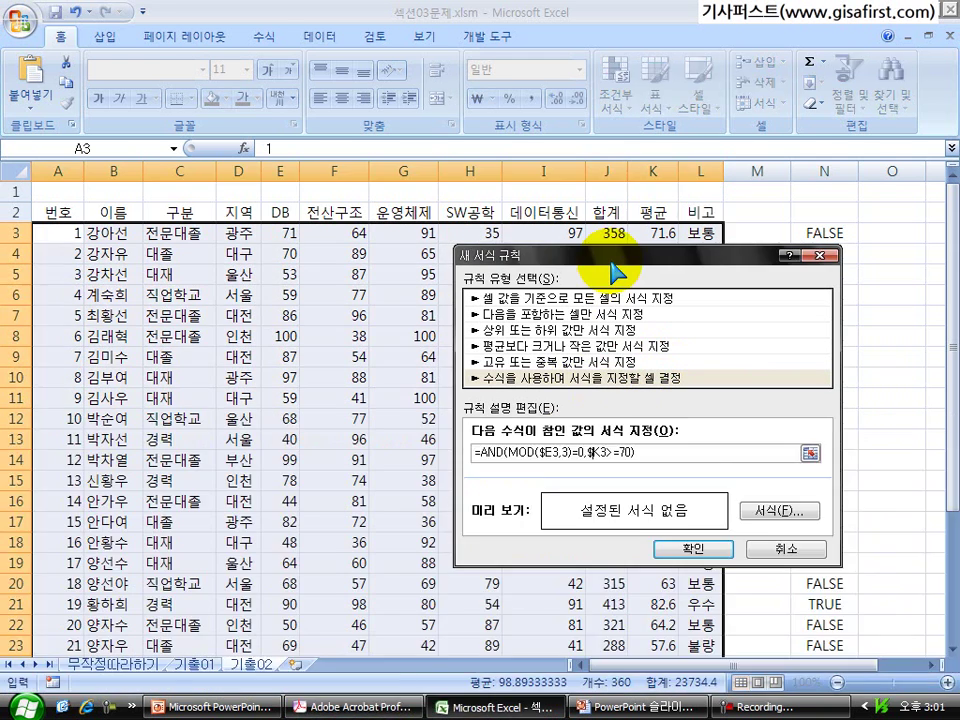
{"action": "left_click", "coordinate": [761, 508]}
{"action": "left_click", "coordinate": [780, 306]}
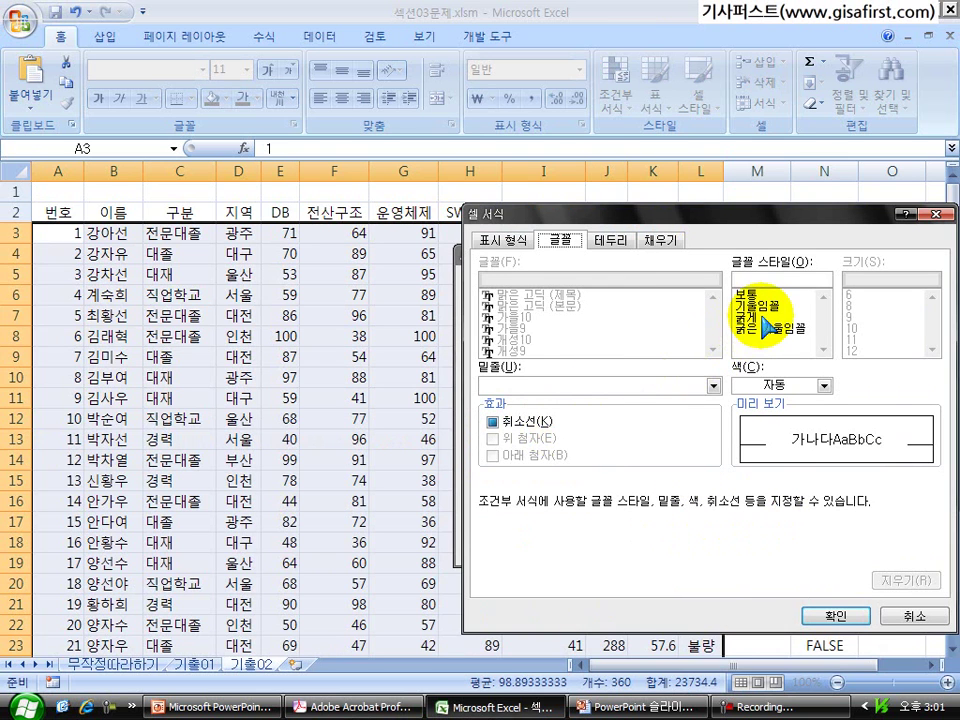
{"action": "left_click", "coordinate": [823, 386]}
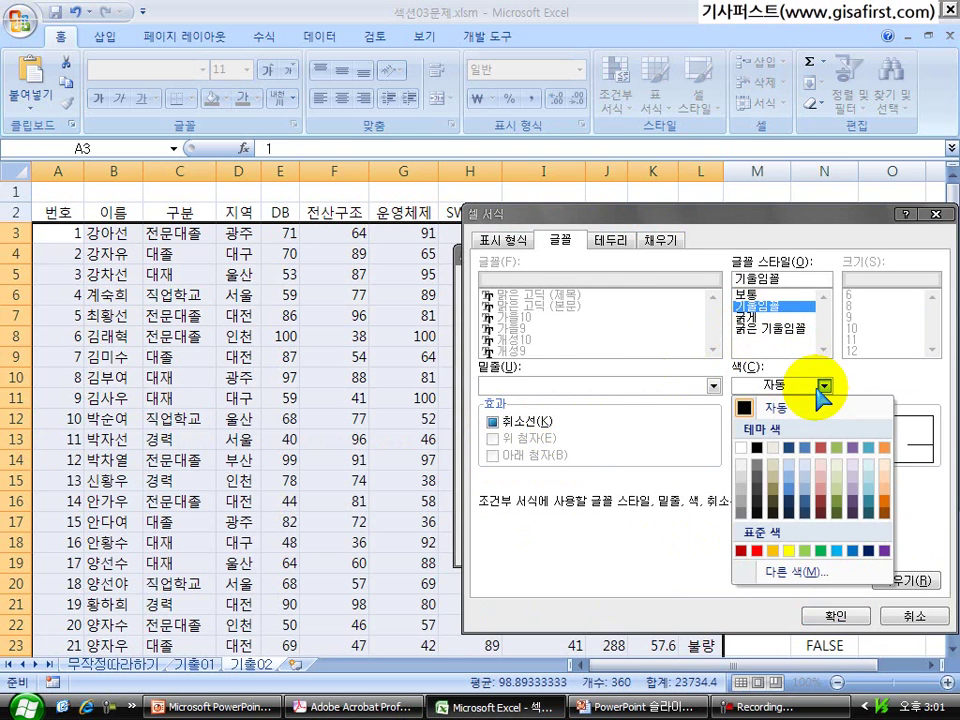
{"action": "left_click", "coordinate": [741, 550]}
{"action": "left_click", "coordinate": [843, 622]}
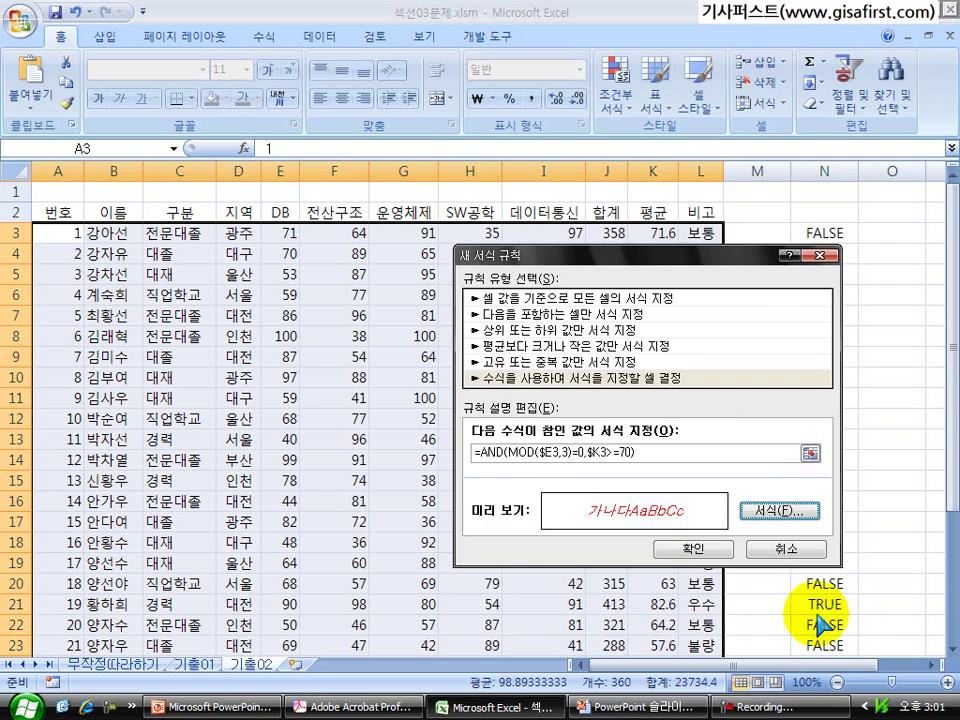
{"action": "left_click", "coordinate": [700, 552]}
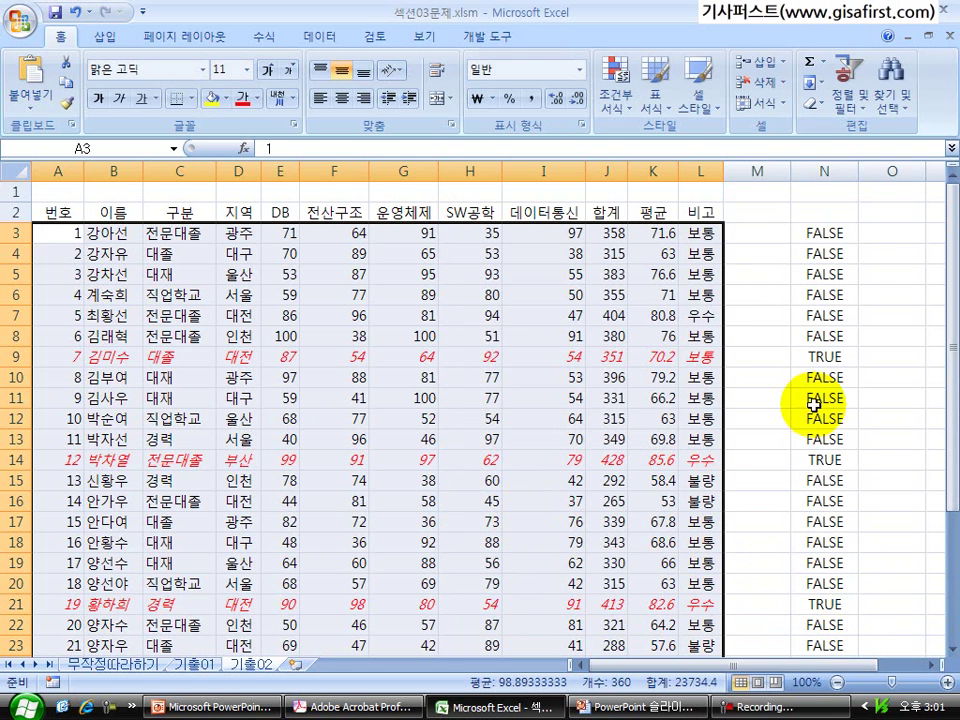
Step: Compare the TRUE results in N9 and N14 with the formatting of rows 9 and 14
{"action": "left_click_drag", "start_coordinate": [790, 345], "coordinate": [855, 371]}
{"action": "left_click_drag", "start_coordinate": [790, 446], "coordinate": [854, 471]}
{"action": "mouse_move", "coordinate": [34, 340]}
{"action": "left_mouse_down"}
{"action": "mouse_move", "coordinate": [527, 381]}
{"action": "mouse_move", "coordinate": [724, 362]}
{"action": "mouse_move", "coordinate": [730, 372]}
{"action": "left_mouse_up"}
{"action": "mouse_move", "coordinate": [36, 446]}
{"action": "left_mouse_down"}
{"action": "mouse_move", "coordinate": [47, 457]}
{"action": "mouse_move", "coordinate": [561, 485]}
{"action": "mouse_move", "coordinate": [735, 477]}
{"action": "left_mouse_up"}
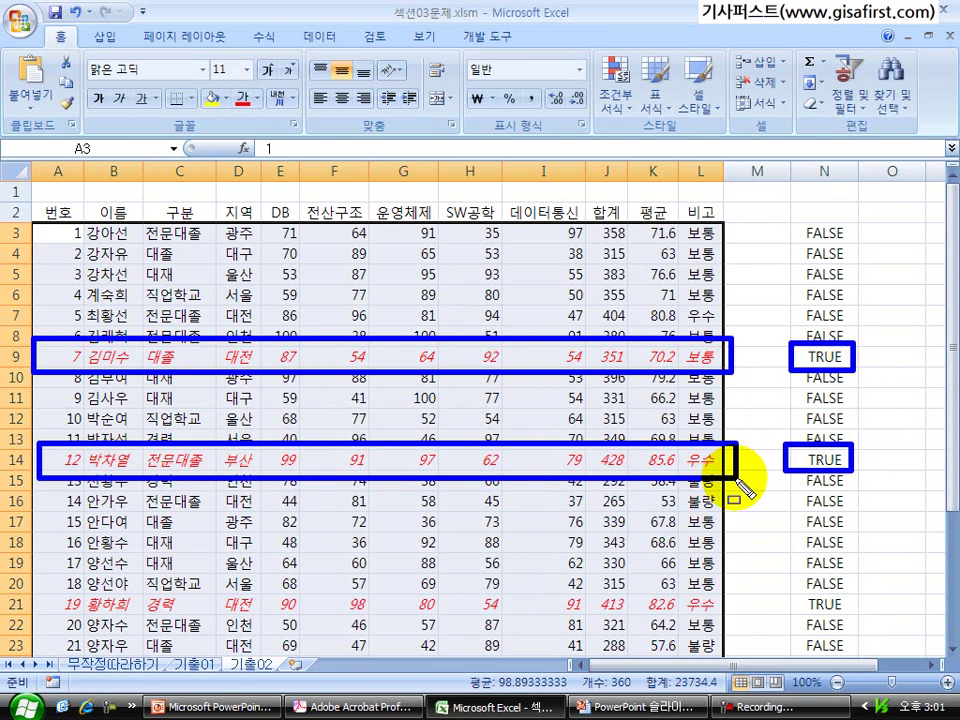
{"action": "key", "text": "Escape"}
Step: Delete the helper formulas in N3:N32
{"action": "left_click", "coordinate": [828, 237]}
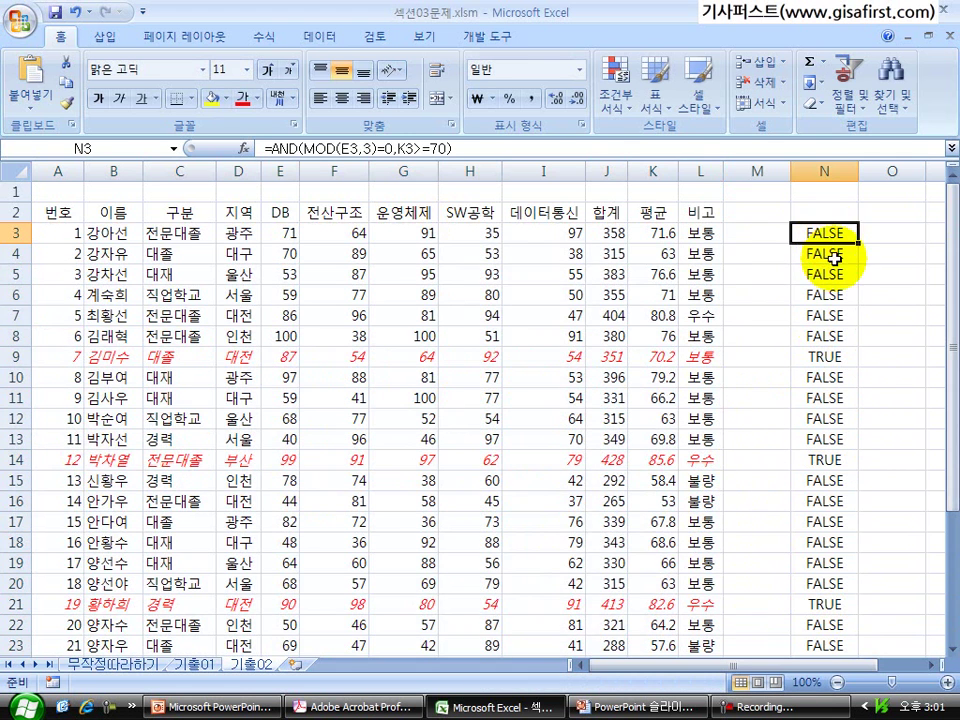
{"action": "scroll", "coordinate": [822, 257], "scroll_direction": "down", "scroll_amount": 4}
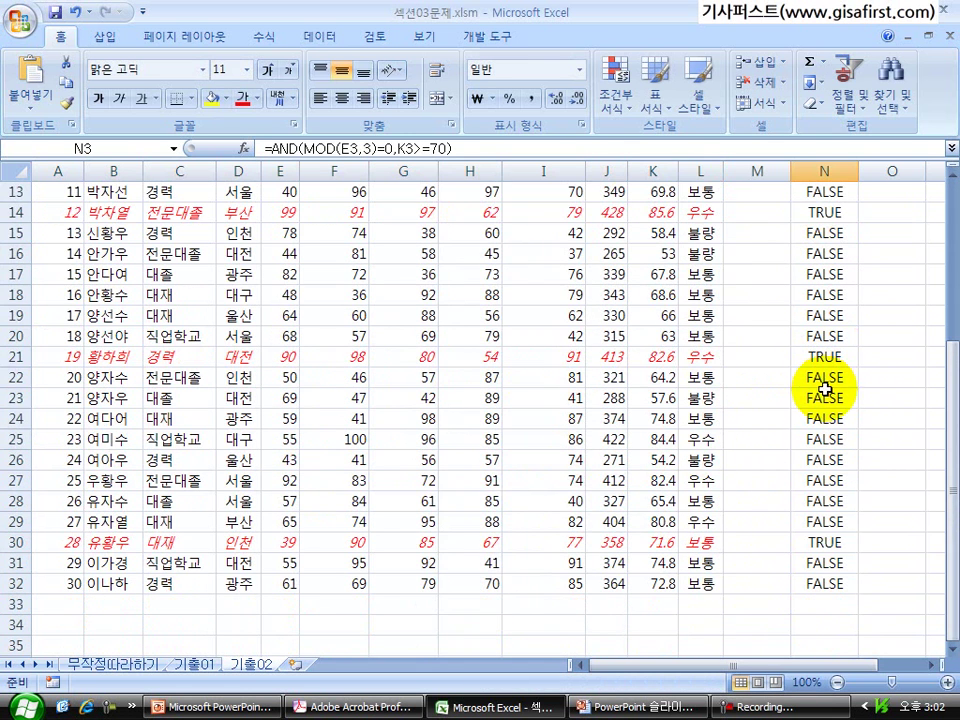
{"action": "left_click", "coordinate": [824, 583], "text": "shift"}
{"action": "scroll", "coordinate": [825, 531], "scroll_direction": "up", "scroll_amount": 4}
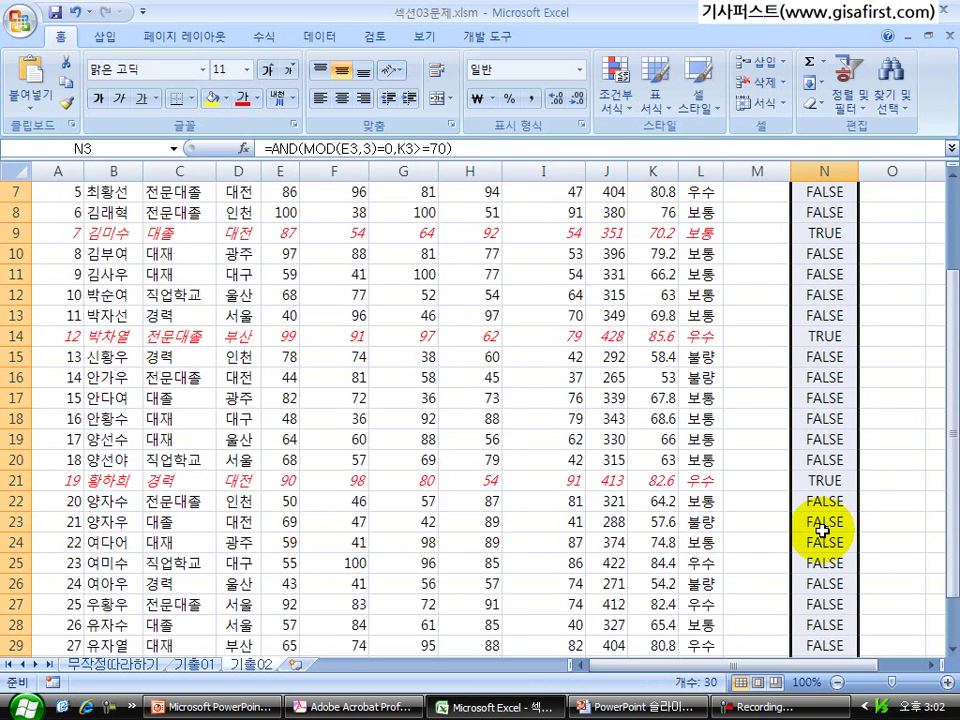
{"action": "key", "text": "Delete"}
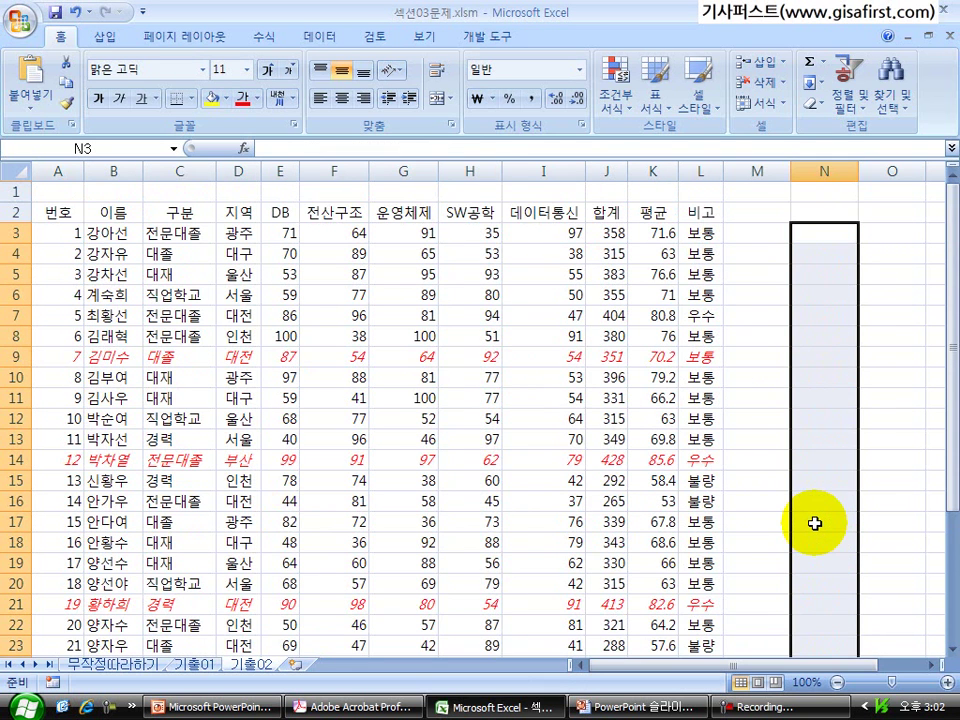
{"action": "left_click", "coordinate": [542, 439]}
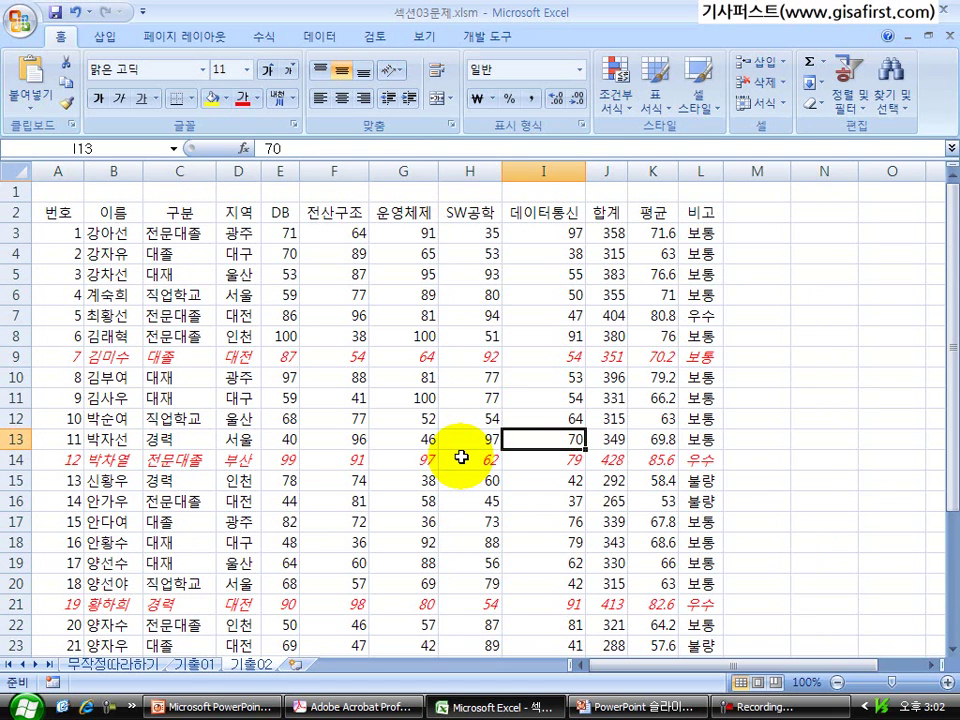
{"action": "left_click", "coordinate": [806, 231]}
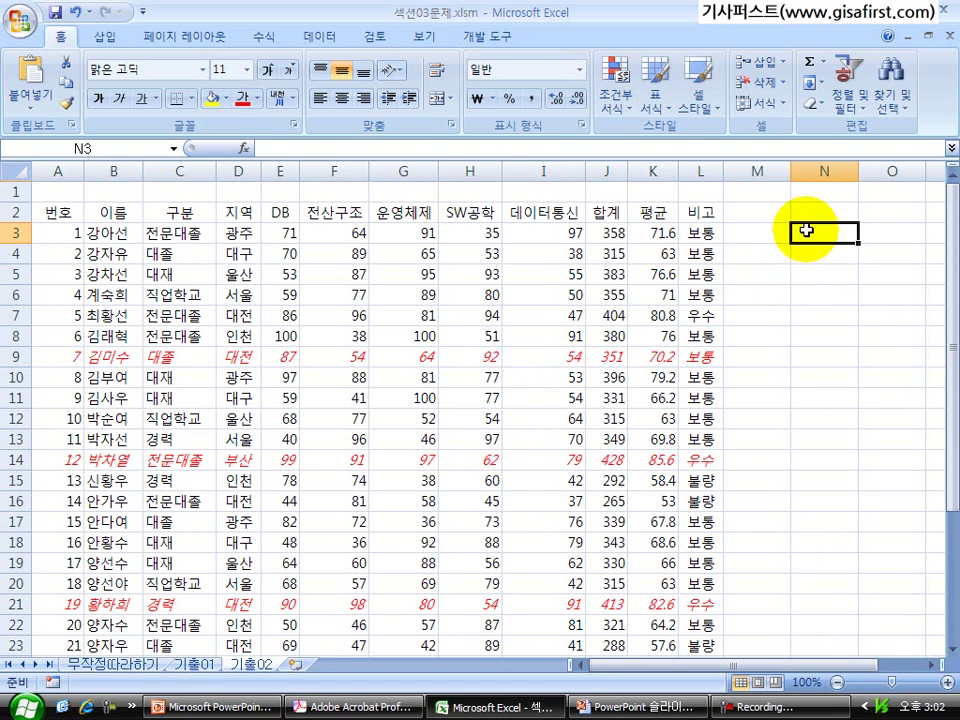
{"action": "type", "text": "=and"}
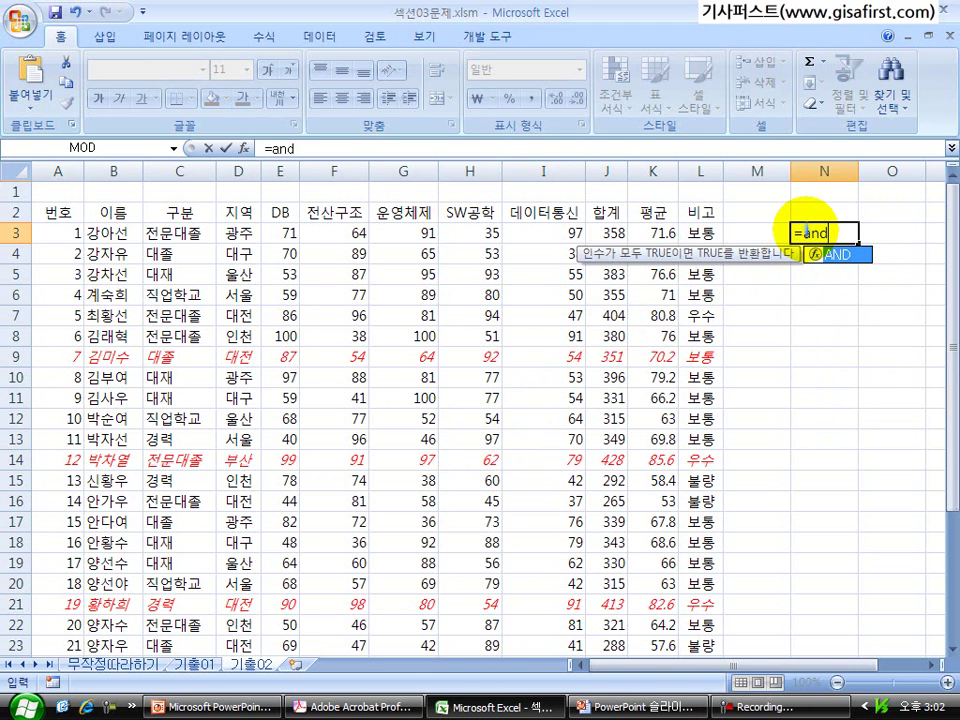
{"action": "key", "text": "Escape"}
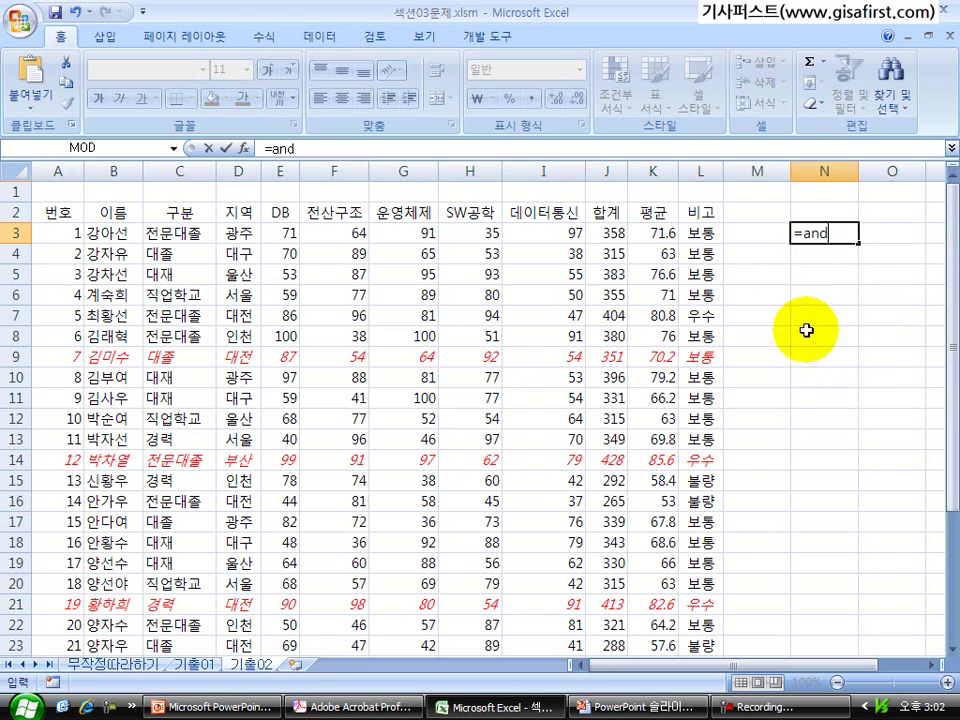
{"action": "left_click", "coordinate": [778, 281]}
{"action": "left_click", "coordinate": [830, 231]}
{"action": "key", "text": "Delete"}
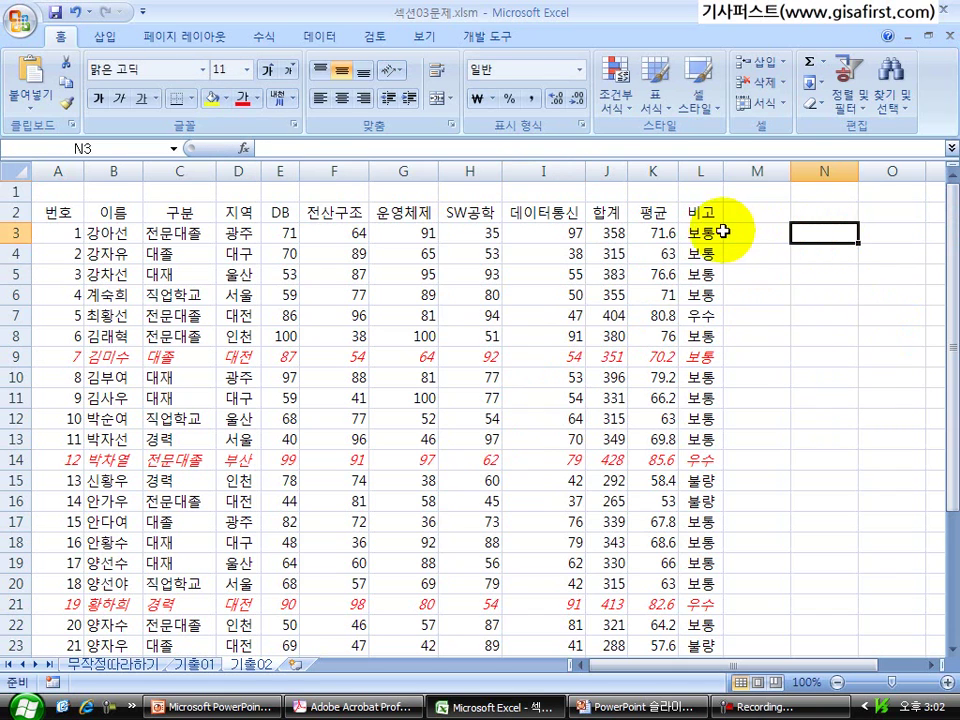
Step: Select the data range A3:L32 and start a new conditional formatting rule that determines cells by formula
{"action": "left_click_drag", "start_coordinate": [57, 233], "coordinate": [681, 624]}
{"action": "scroll", "coordinate": [690, 546], "scroll_direction": "up", "scroll_amount": 4}
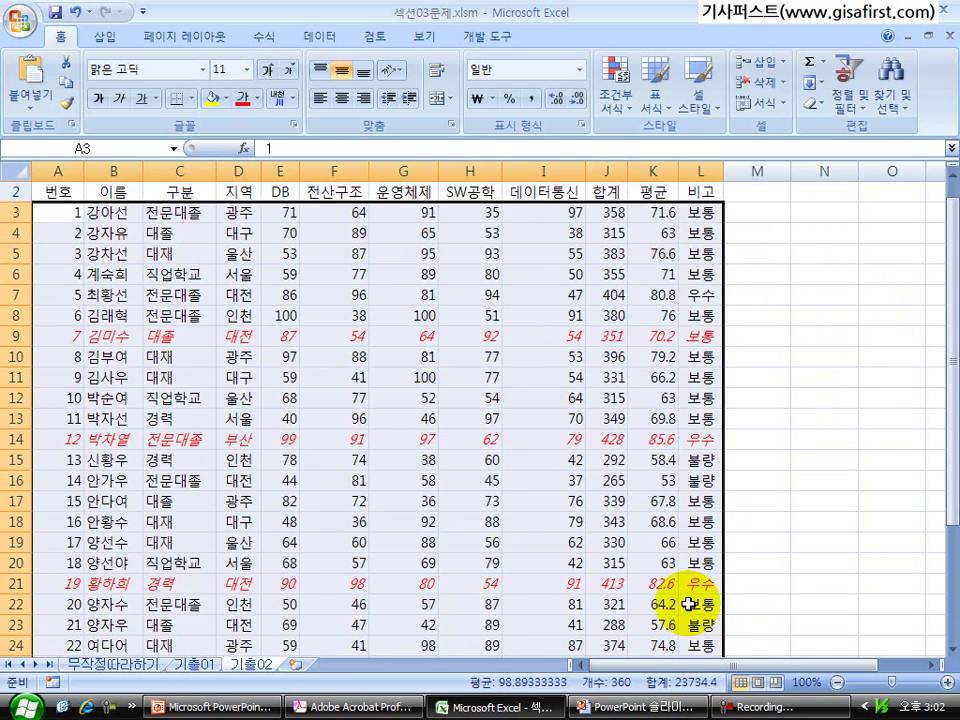
{"action": "left_click", "coordinate": [616, 112]}
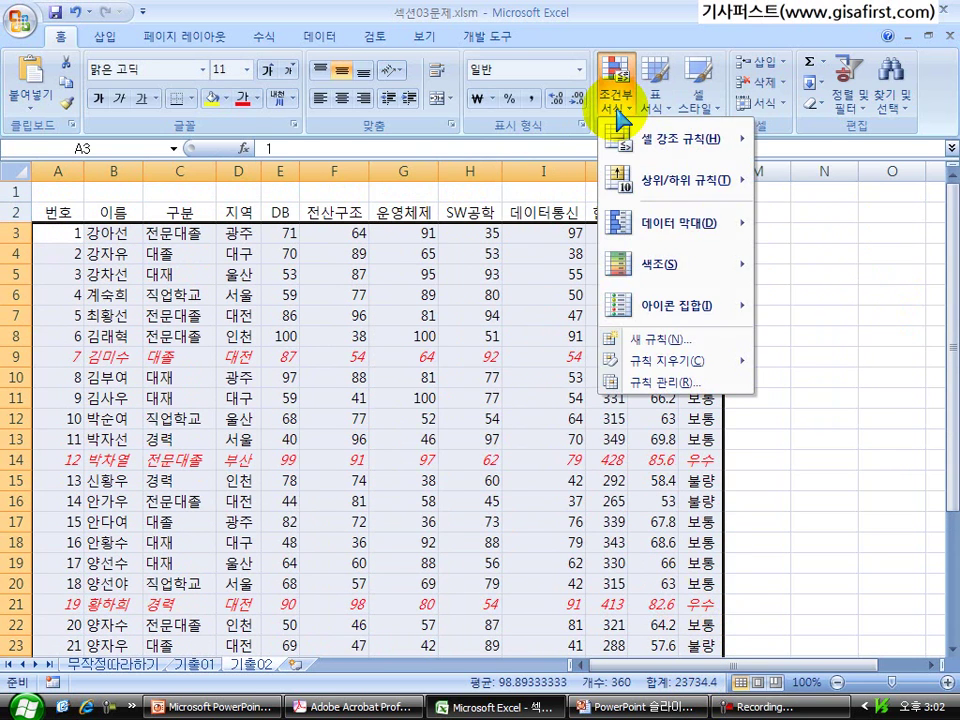
{"action": "left_click", "coordinate": [645, 340]}
{"action": "left_click", "coordinate": [500, 355]}
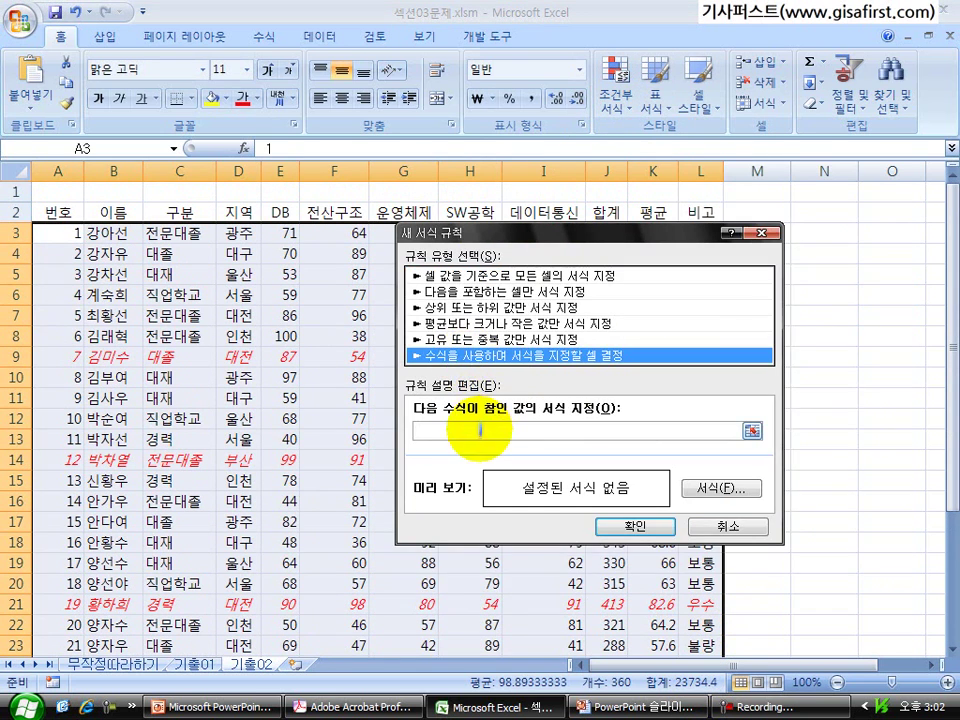
{"action": "left_click", "coordinate": [667, 432]}
Step: Enter =and(mod($E$3,3)=0,$K$3>=70) directly as the rule's formula, picking E3 and K3 from the sheet
{"action": "type", "text": "=and("}
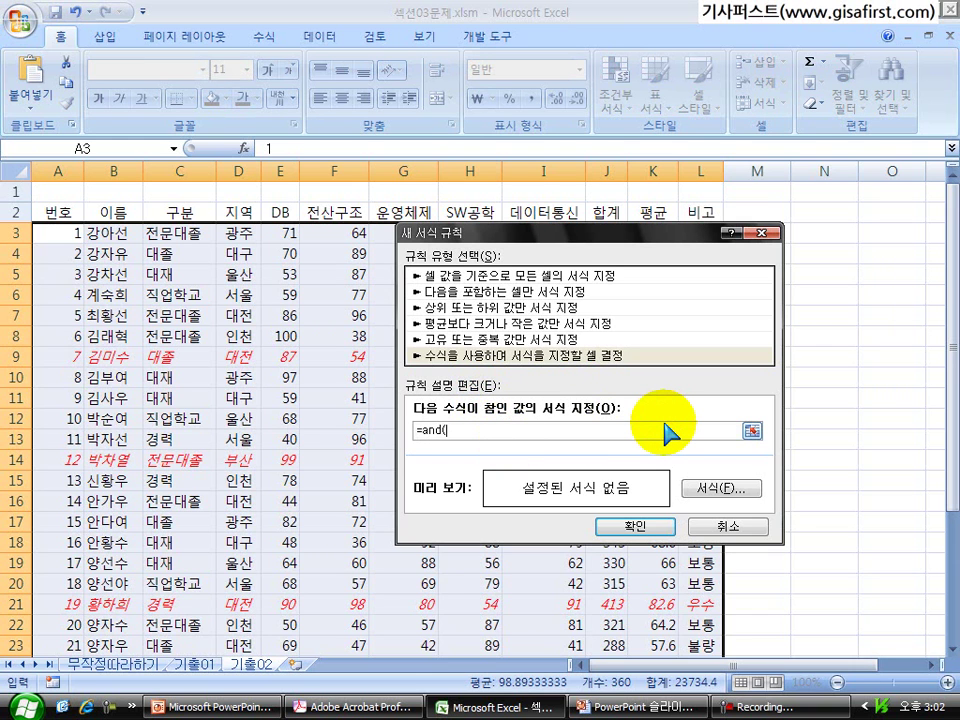
{"action": "type", "text": "mod("}
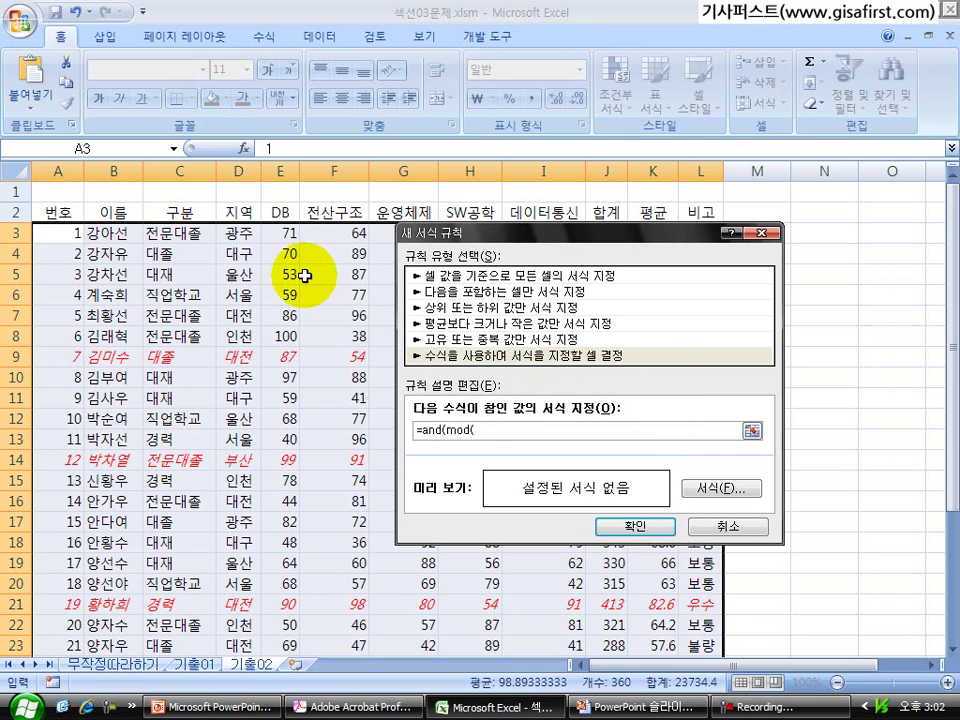
{"action": "left_click", "coordinate": [279, 231]}
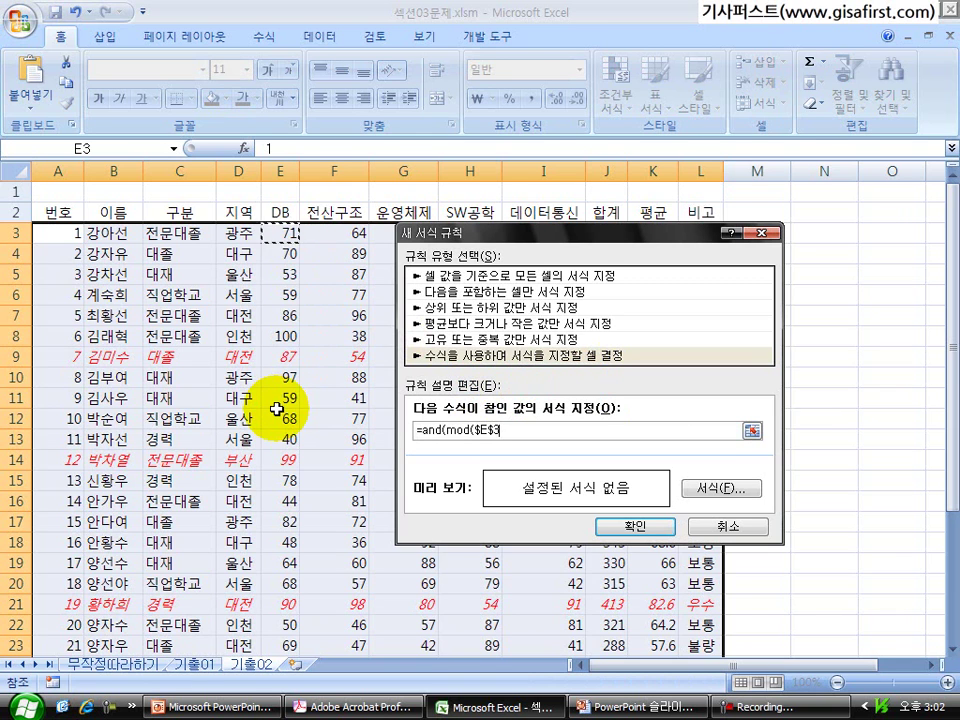
{"action": "type", "text": ",3)=0"}
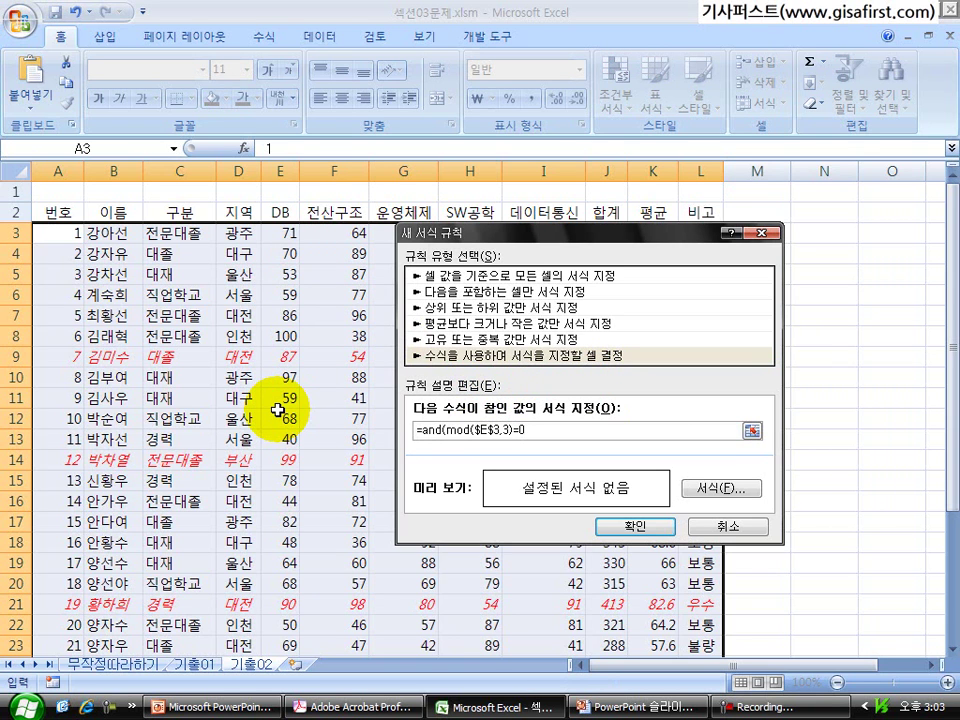
{"action": "type", "text": ","}
{"action": "left_click_drag", "start_coordinate": [638, 243], "coordinate": [586, 301]}
{"action": "left_click", "coordinate": [655, 232]}
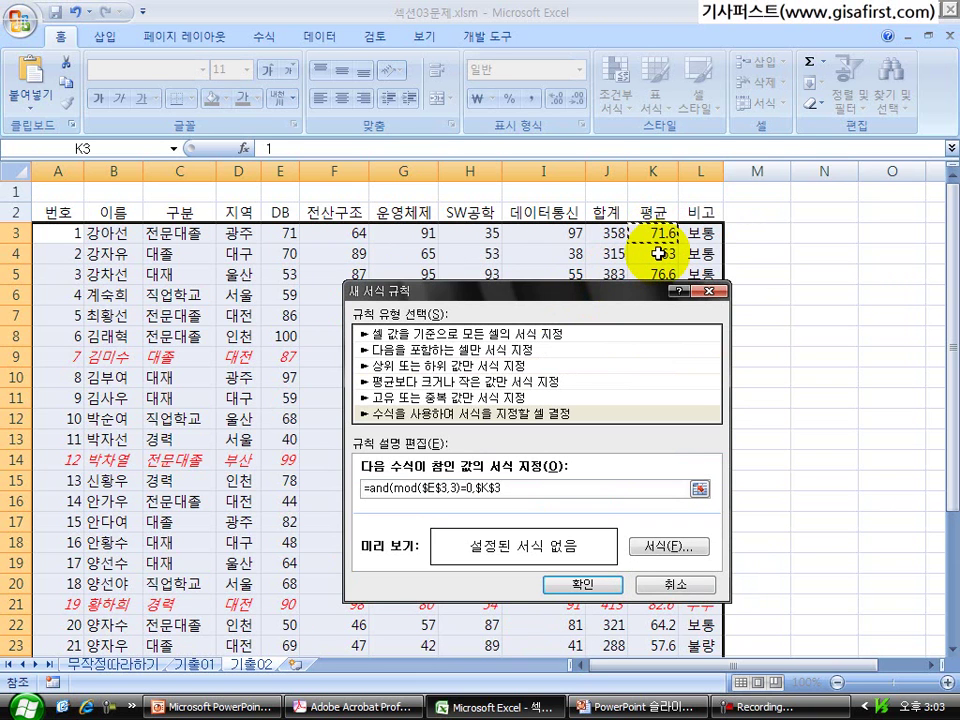
{"action": "type", "text": ">=70)"}
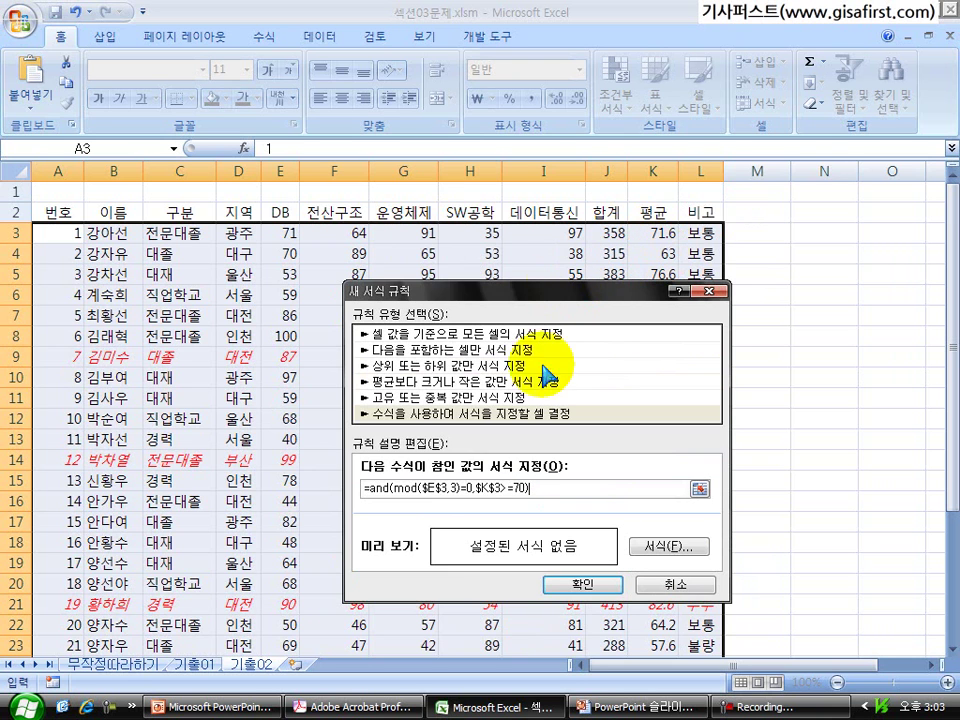
Step: Make the row references relative so the rule's formula is =and(mod($E3,3)=0,$K3>=70)
{"action": "left_click", "coordinate": [445, 488]}
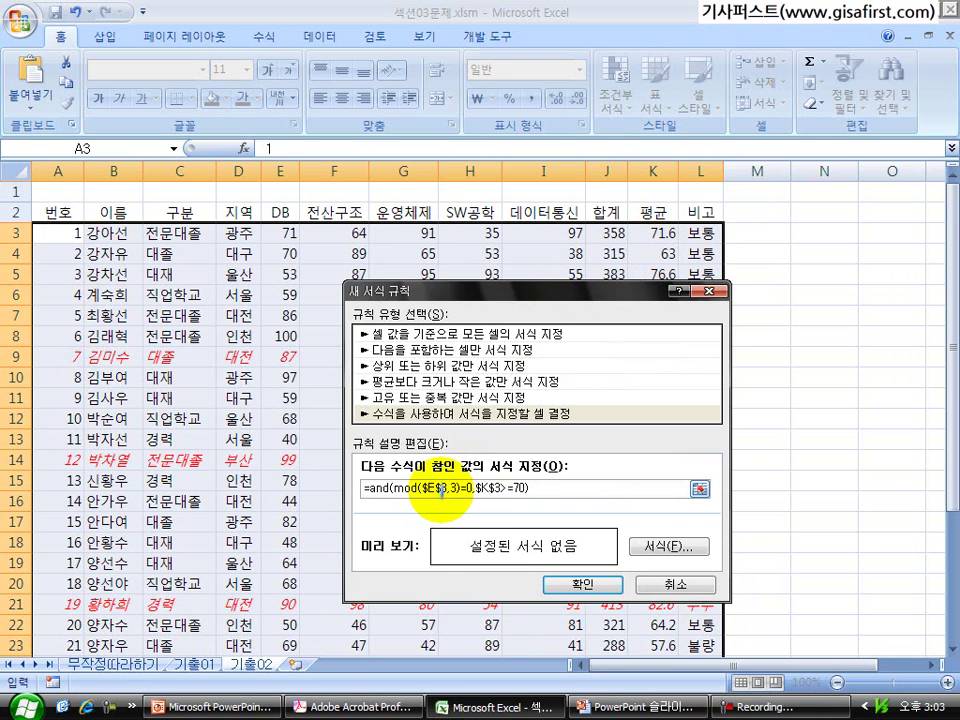
{"action": "key", "text": "BackSpace"}
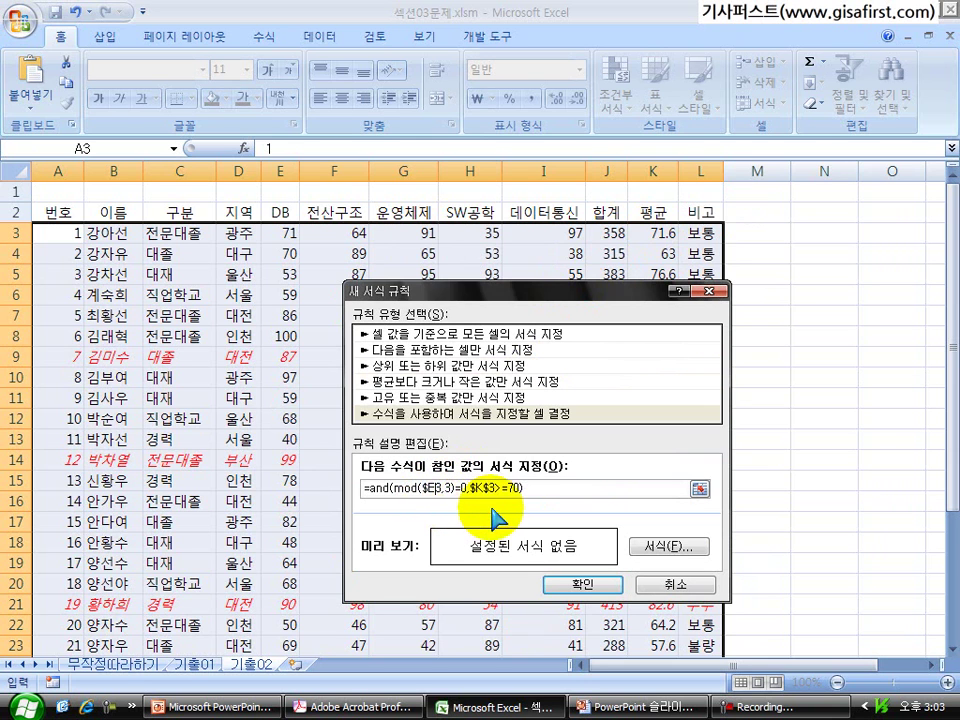
{"action": "left_click", "coordinate": [490, 489]}
{"action": "key", "text": "BackSpace"}
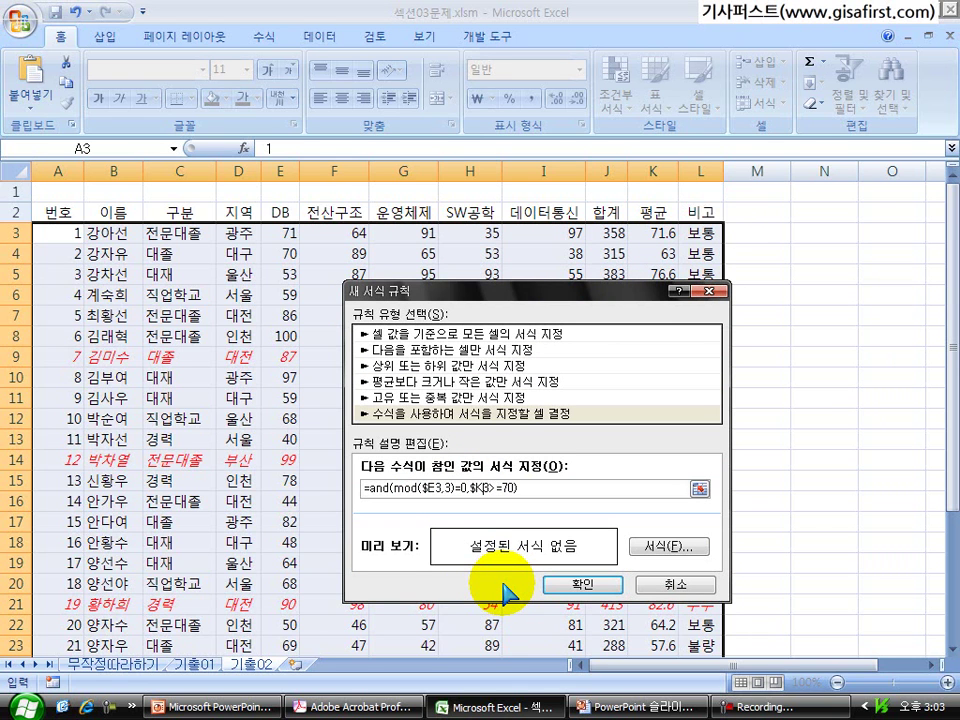
{"action": "left_click", "coordinate": [527, 490]}
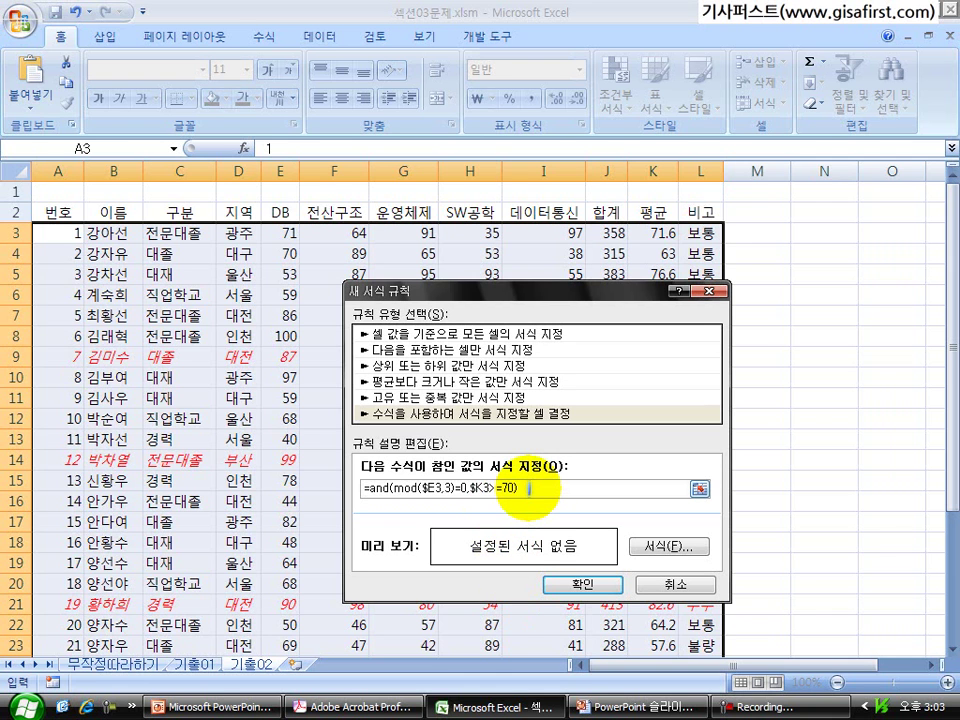